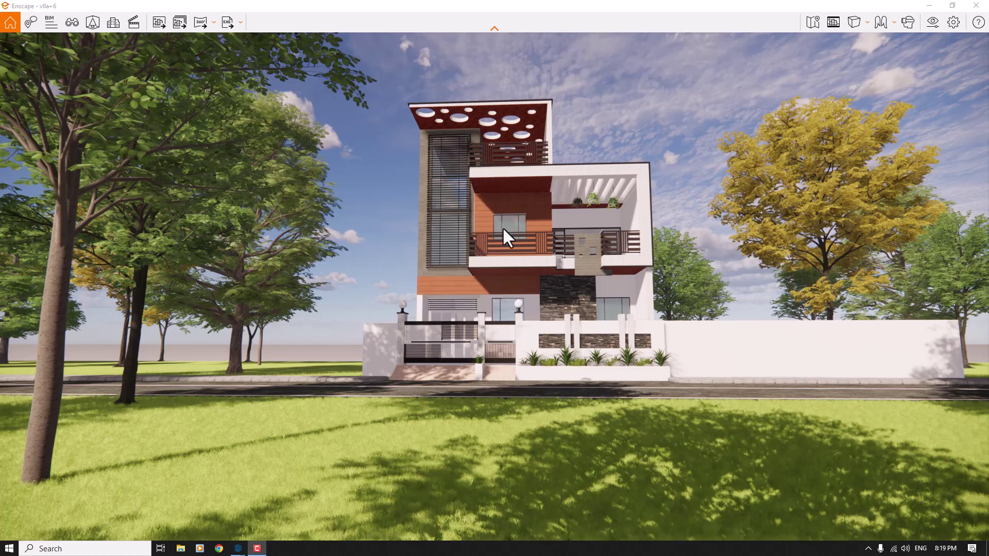
Frame the villa's front facade from an elevated viewpoint across the road and turn on the safe frame.
left_click(253, 543)
left_click(254, 544)
right_click_drag(504, 375, 443, 443)
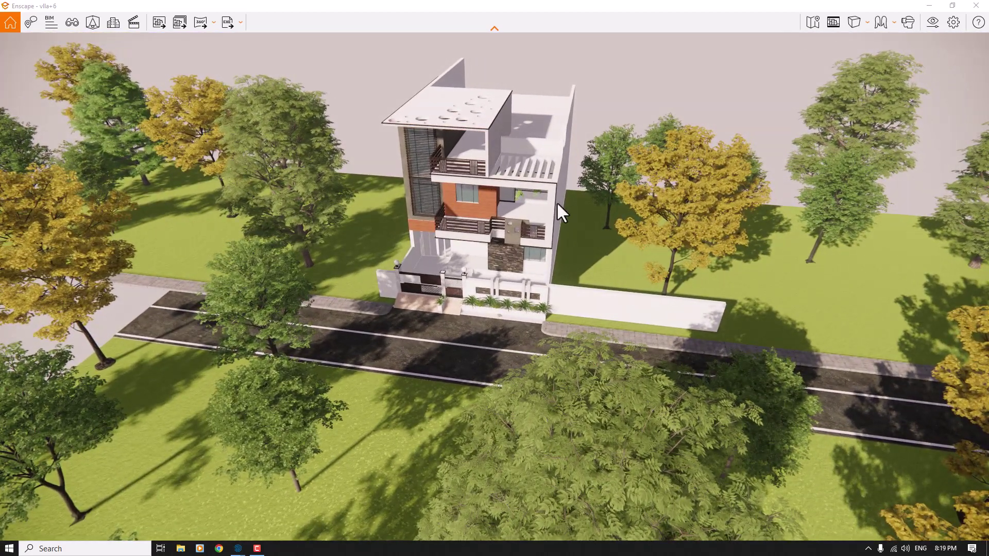
mouse_move(573, 243)
right_mouse_down()
mouse_move(520, 238)
mouse_move(569, 232)
right_mouse_up()
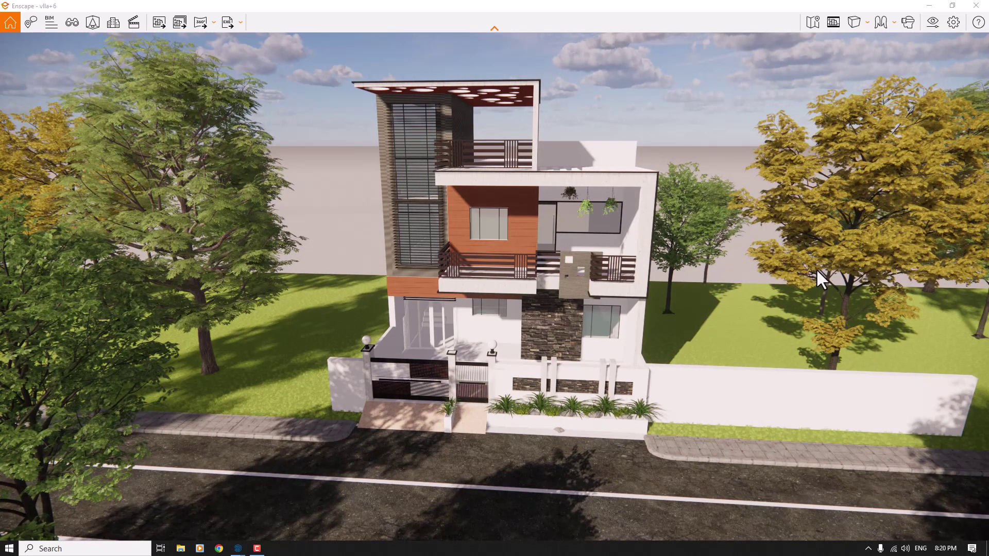
right_click_drag(246, 305, 248, 274)
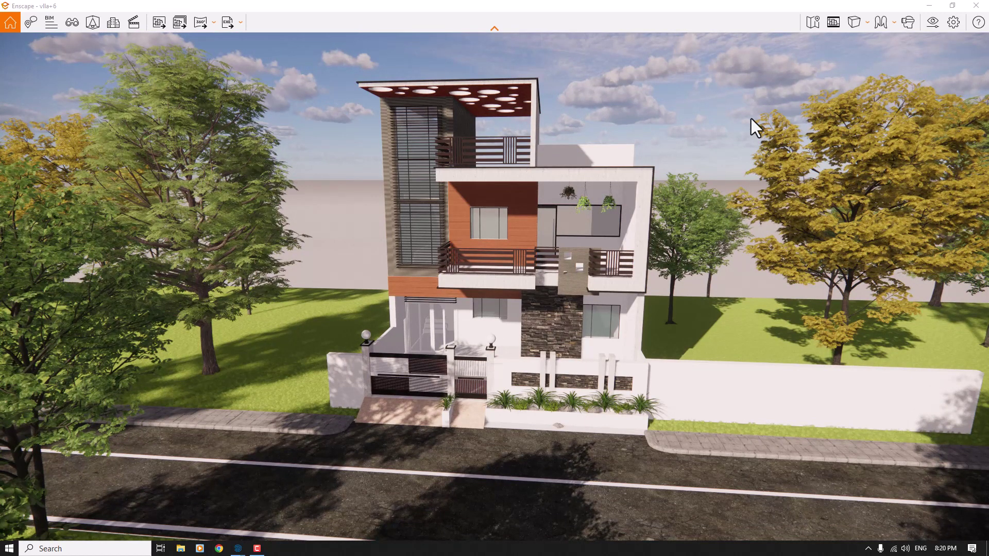
left_click(833, 23)
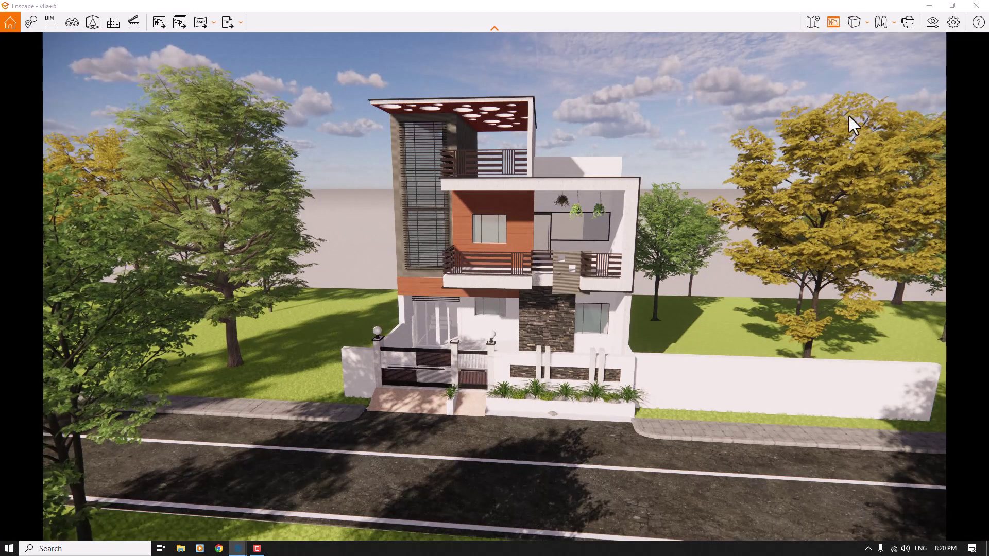
Set the rendering quality to Medium and switch the output resolution to Custom in the visual settings.
left_click(930, 25)
left_click_drag(369, 418, 470, 422)
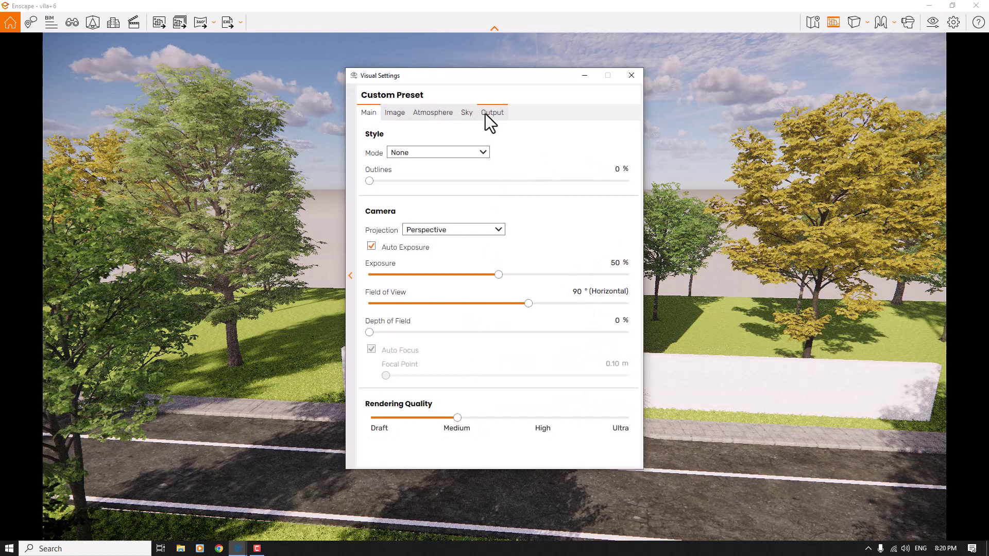
left_click(484, 113)
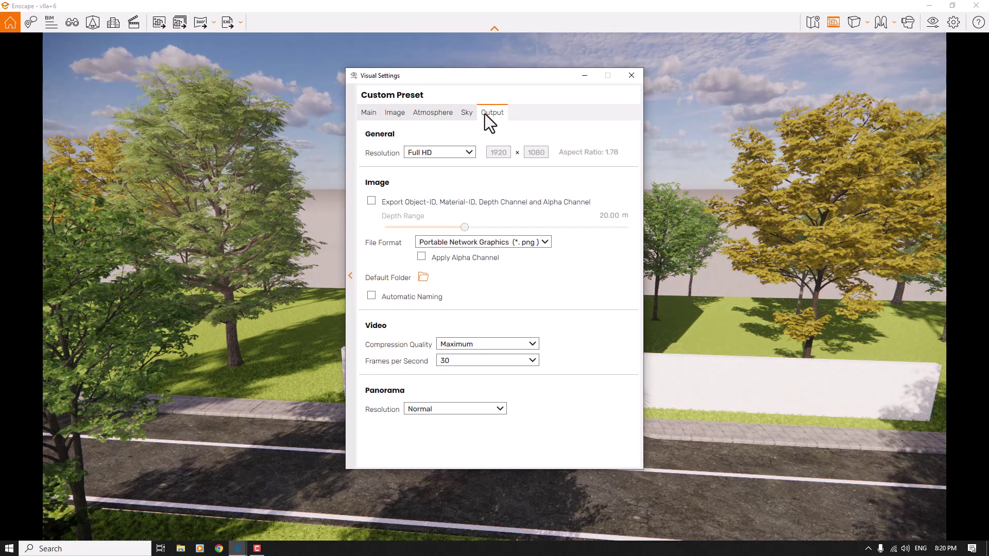
left_click(466, 155)
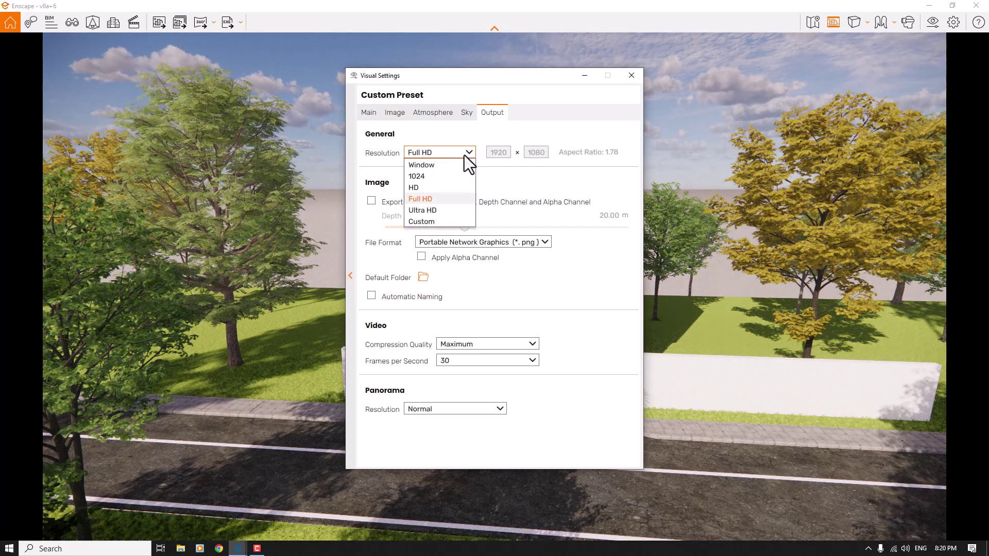
left_click(440, 221)
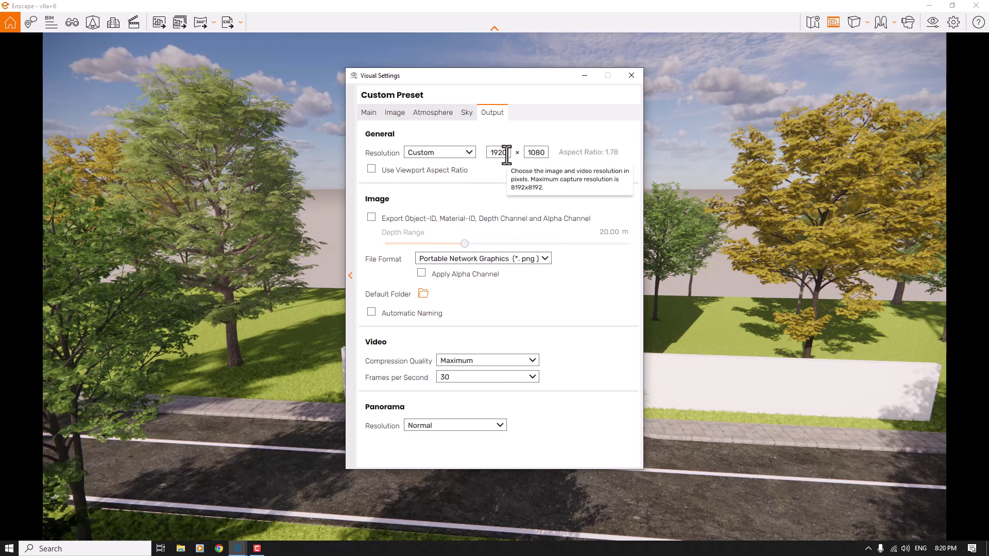
Set the custom output resolution to 1200 × 1440 pixels and close the visual settings.
left_click_drag(506, 154, 478, 155)
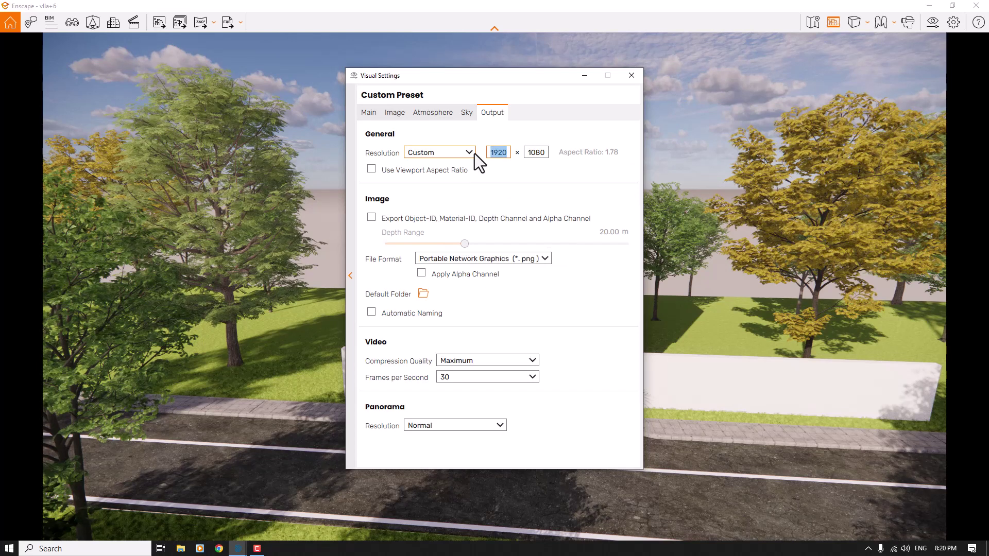
type("12")
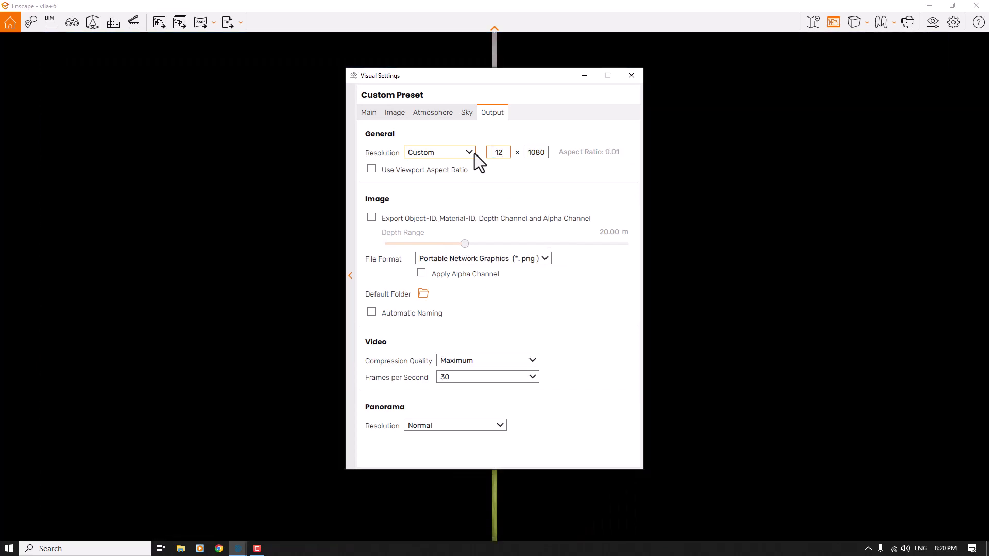
type("00")
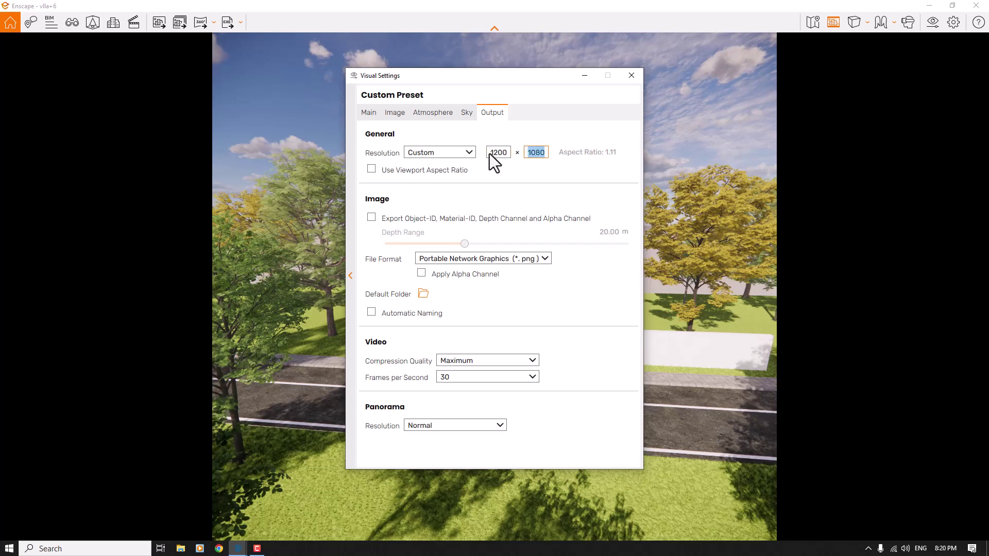
type("1600")
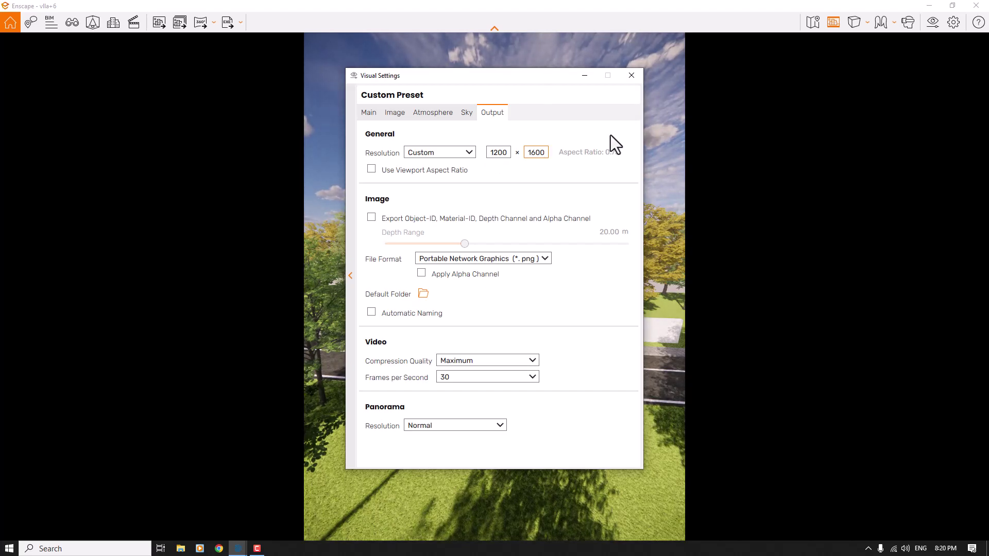
double_click(530, 154)
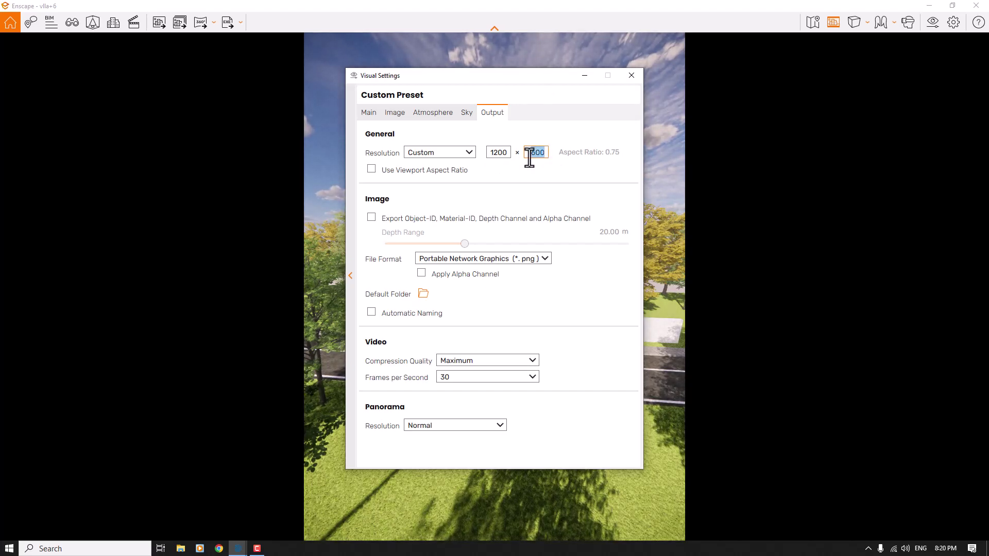
type("1440")
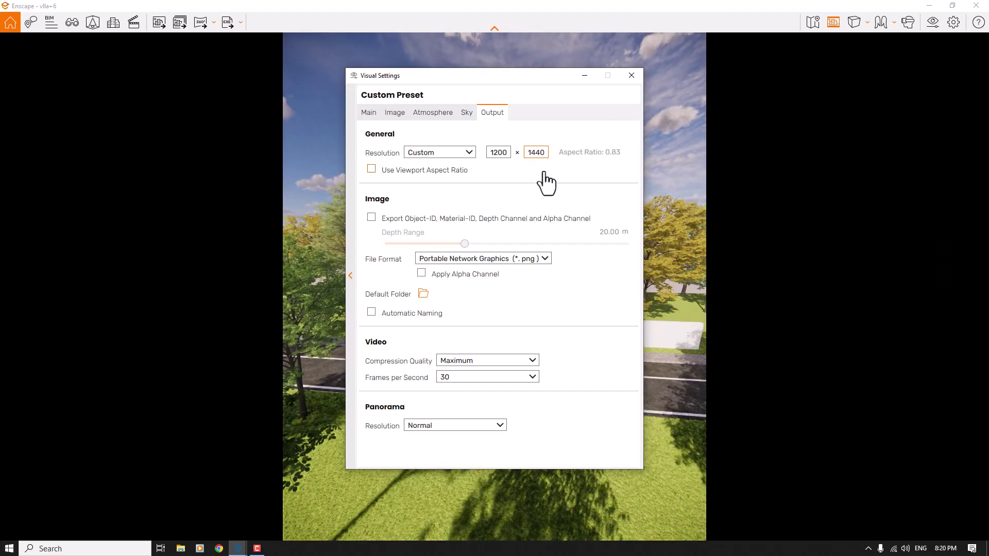
left_click(631, 76)
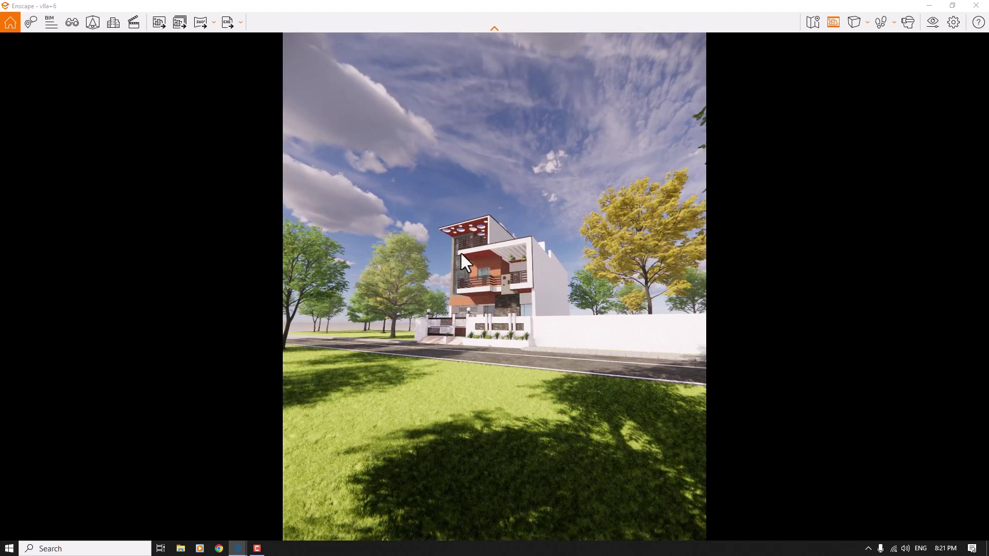
Change the camera projection to Two-Point in the visual settings.
left_click(931, 23)
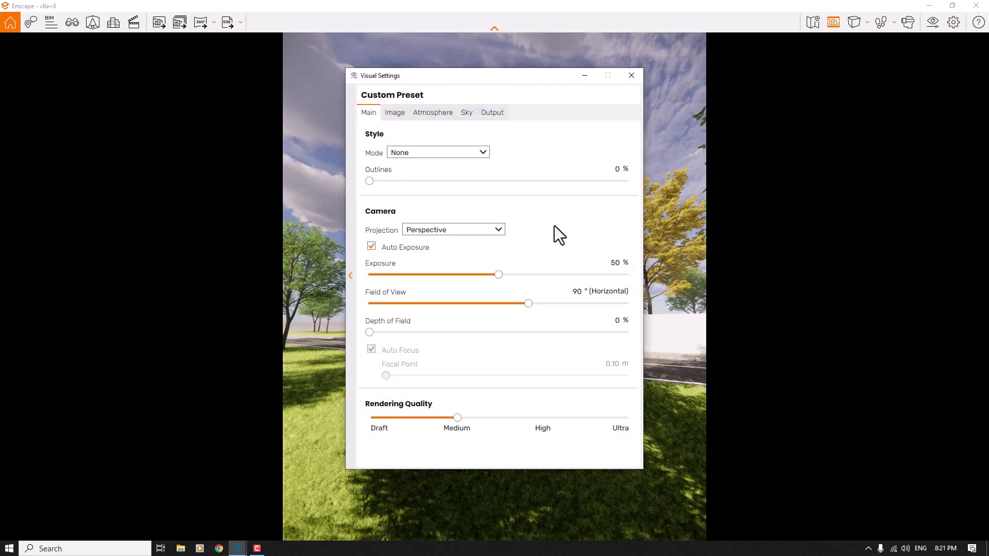
left_click(478, 229)
left_click(419, 254)
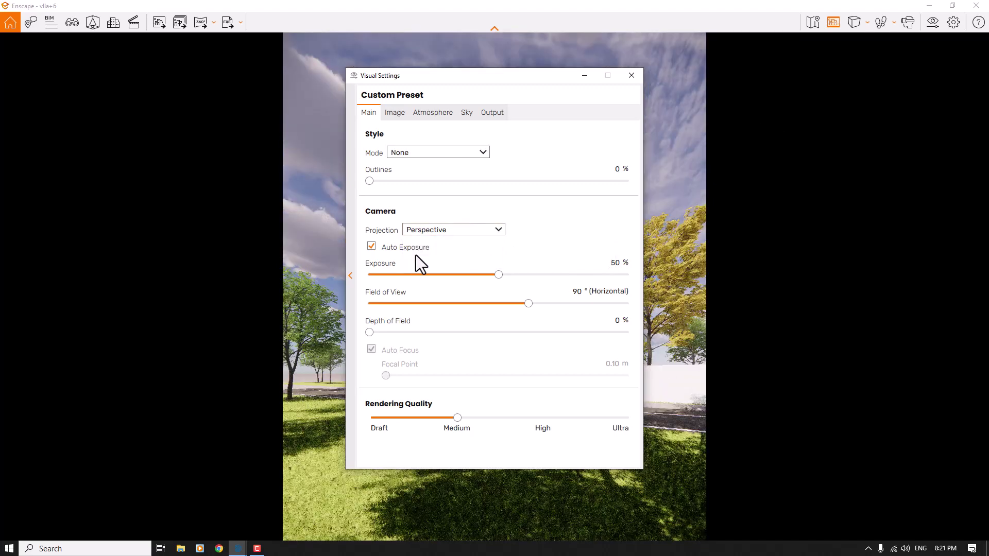
left_click(631, 76)
Move the visual settings window clear of the villa and narrow the camera's horizontal field of view to 41°.
right_click_drag(481, 318, 475, 304)
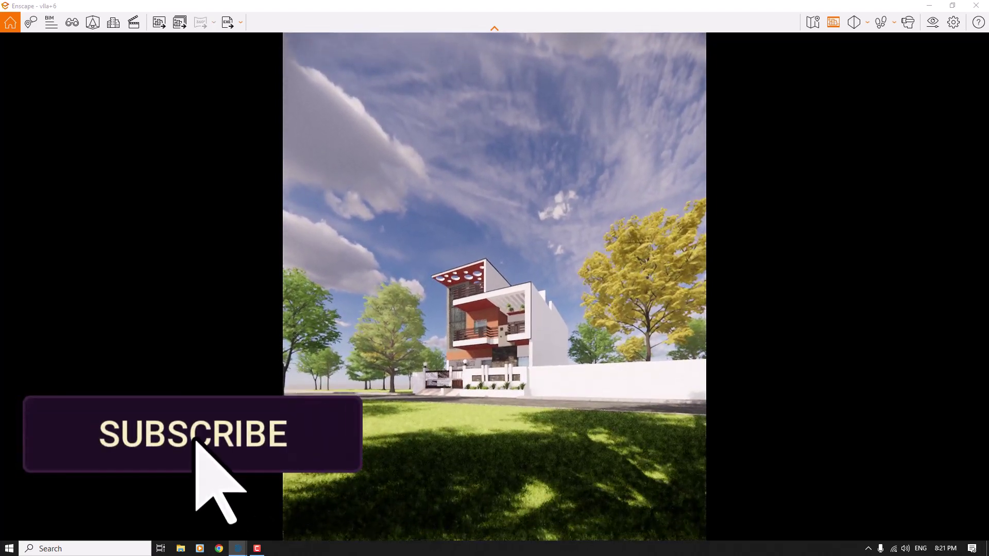
right_click(482, 320)
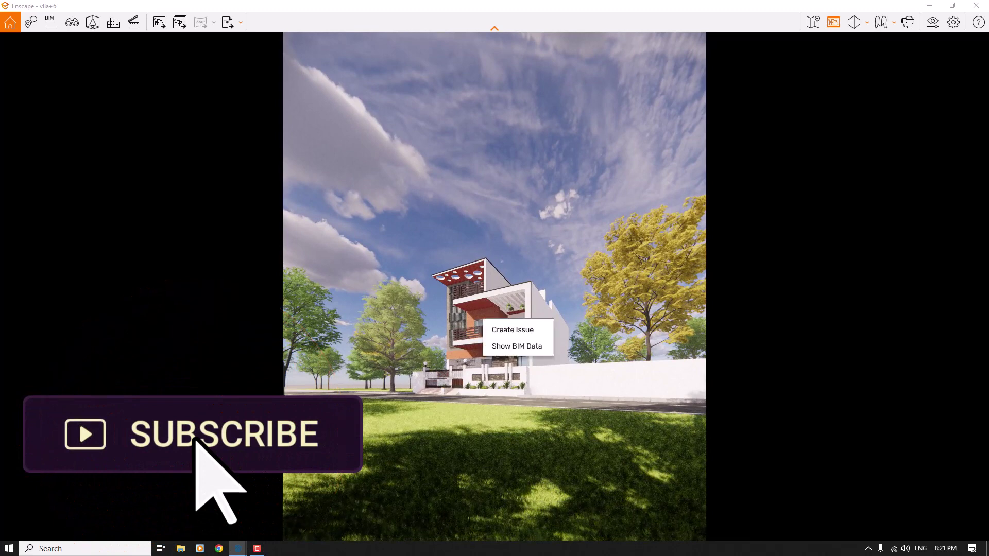
left_click(932, 23)
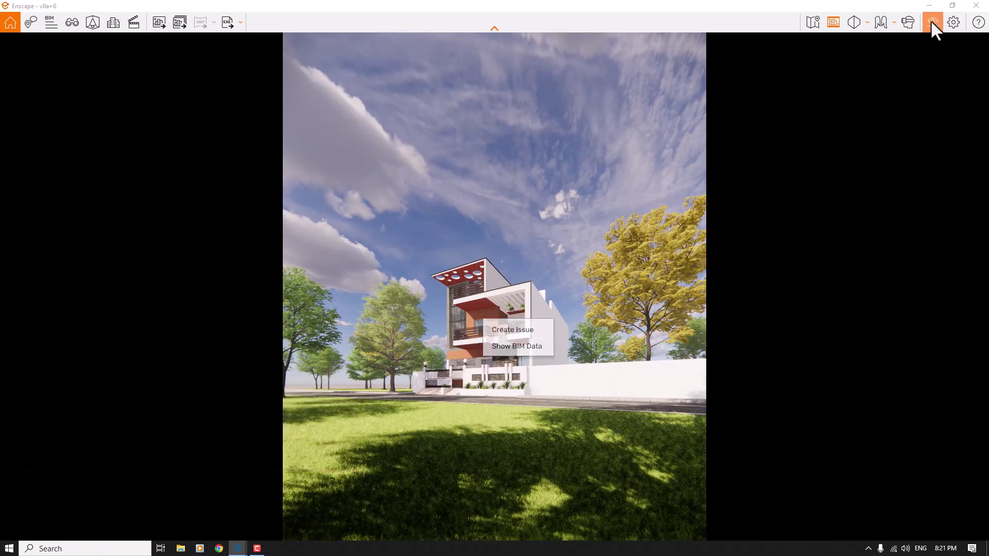
left_click_drag(517, 71, 181, 41)
left_click_drag(195, 273, 102, 270)
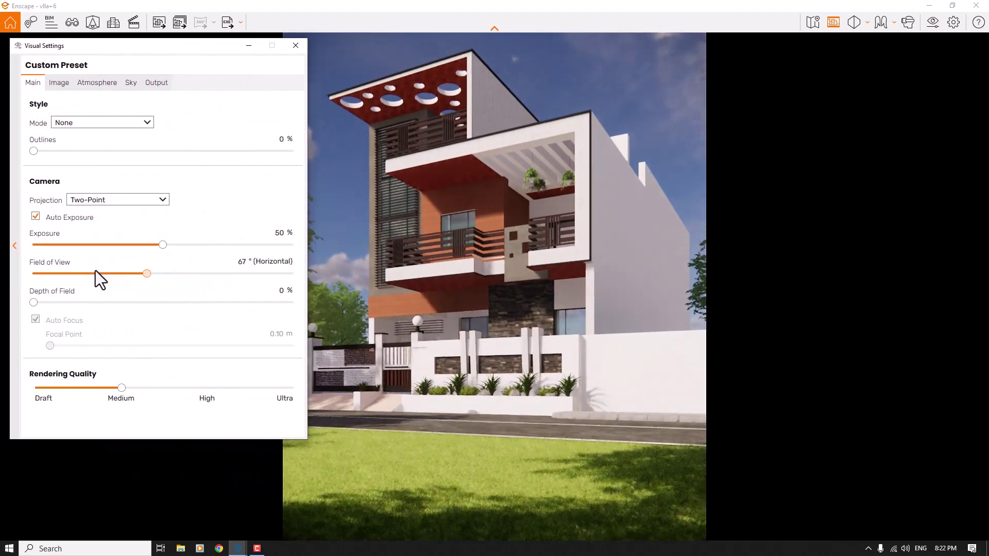
mouse_move(411, 279)
left_mouse_down()
mouse_move(413, 255)
mouse_move(413, 264)
left_mouse_up()
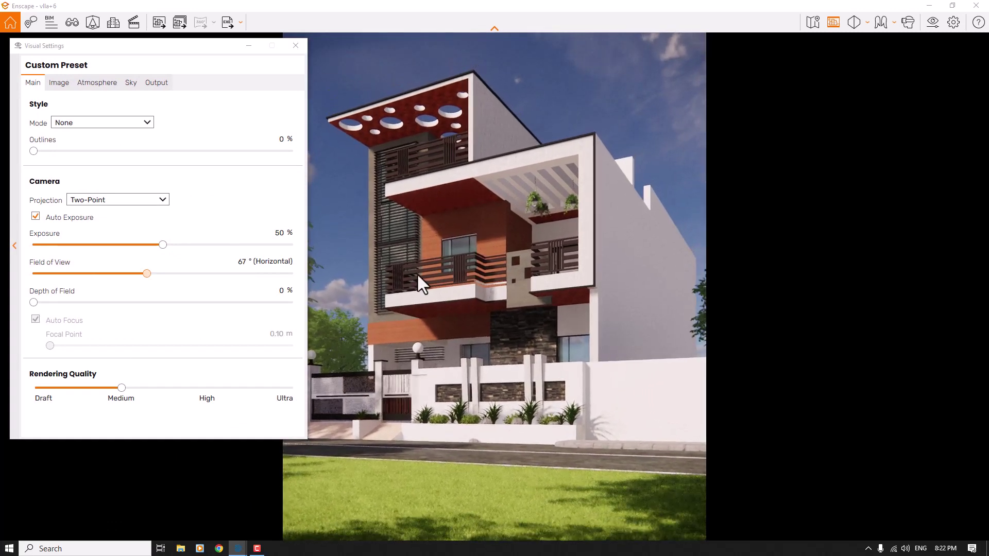
Fine-tune the camera's horizontal field of view to exactly 36° and close the visual settings.
left_click(249, 262)
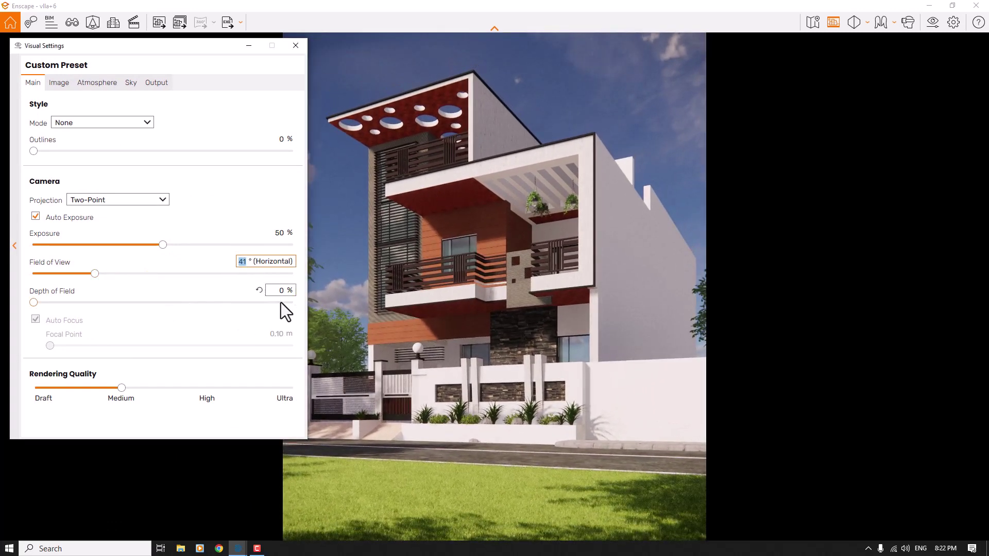
type("40")
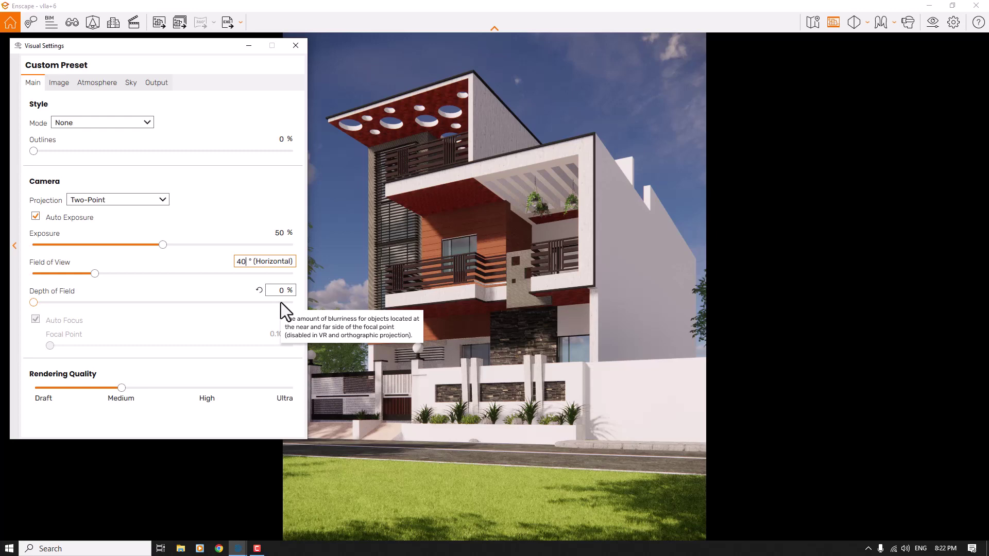
key("Return")
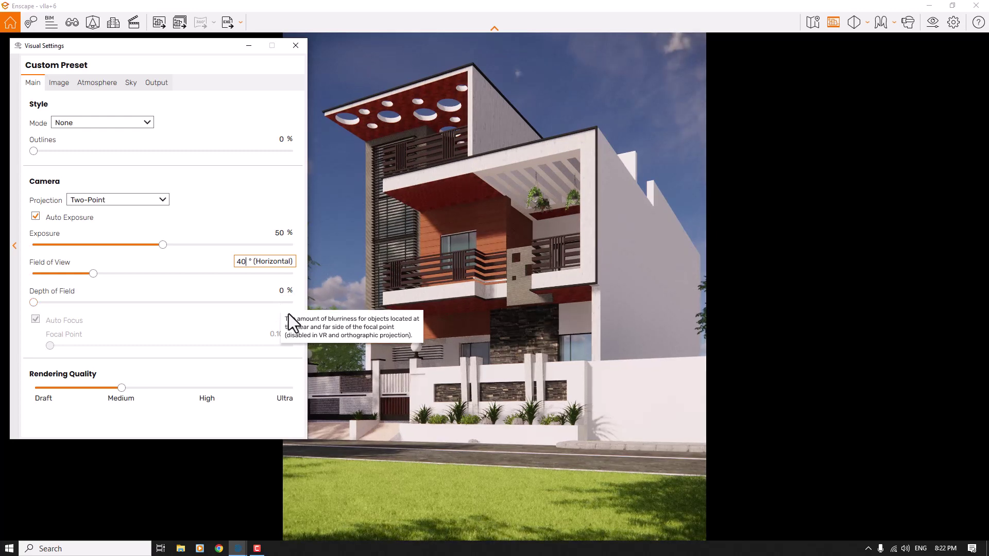
left_click_drag(247, 264, 221, 261)
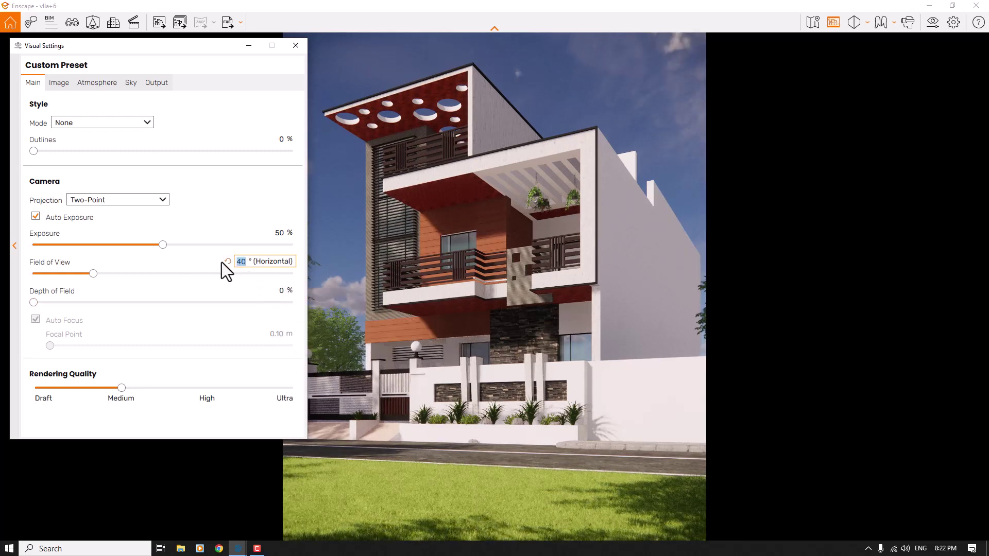
type("36")
key("Return")
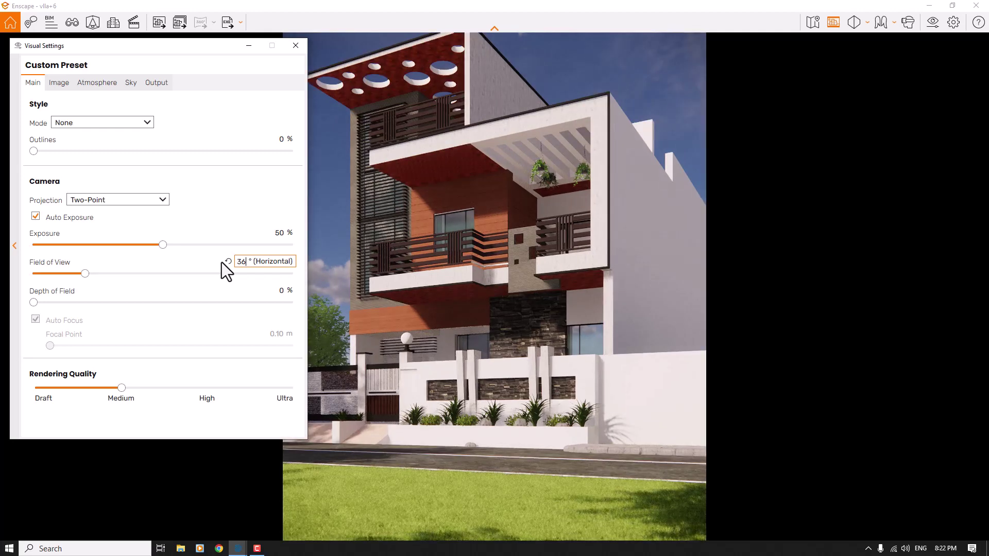
left_click(296, 46)
Reframe the whole villa in the portrait frame and shift the time of day back to early morning for warm, low sunlight.
left_click_drag(502, 245, 491, 188)
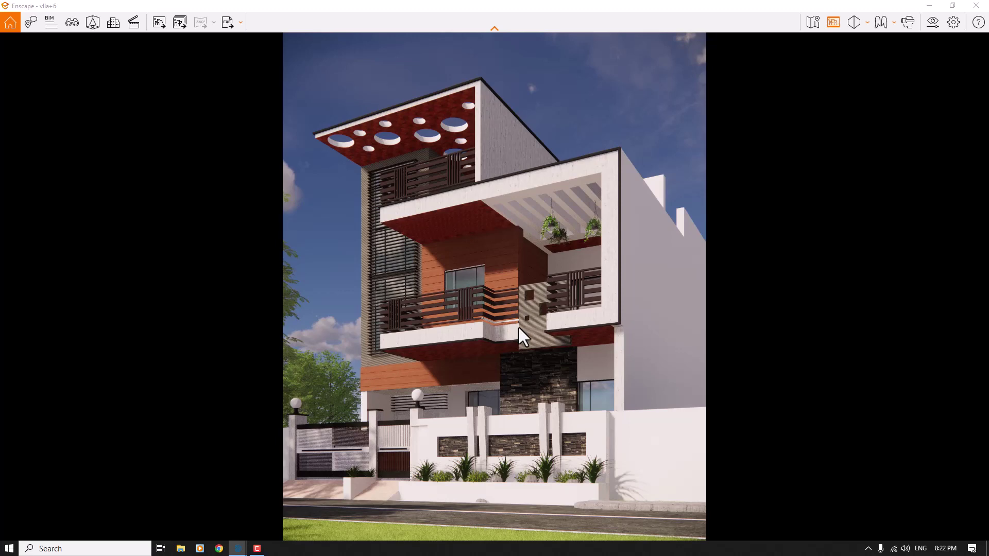
right_click_drag(518, 326, 479, 326, "shift")
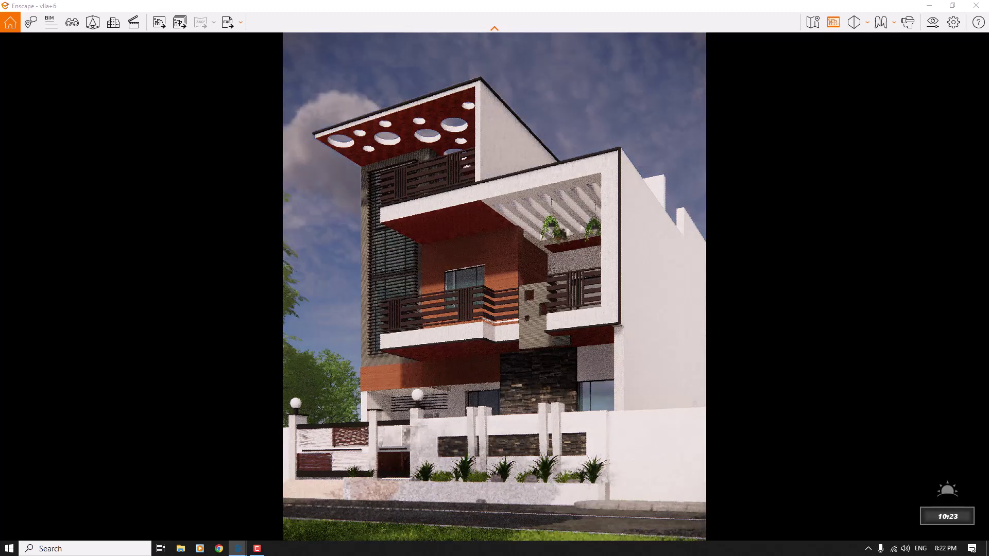
key("u")
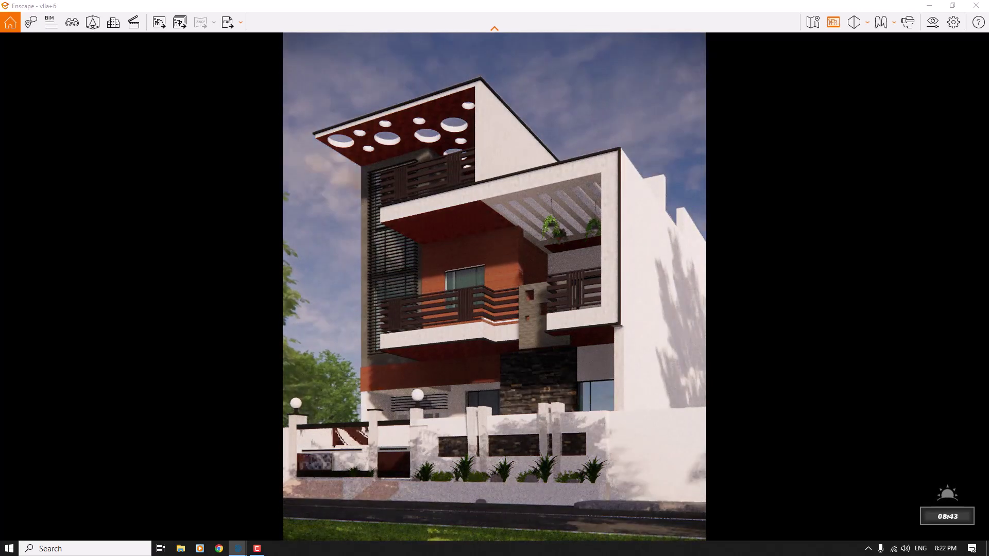
key("u")
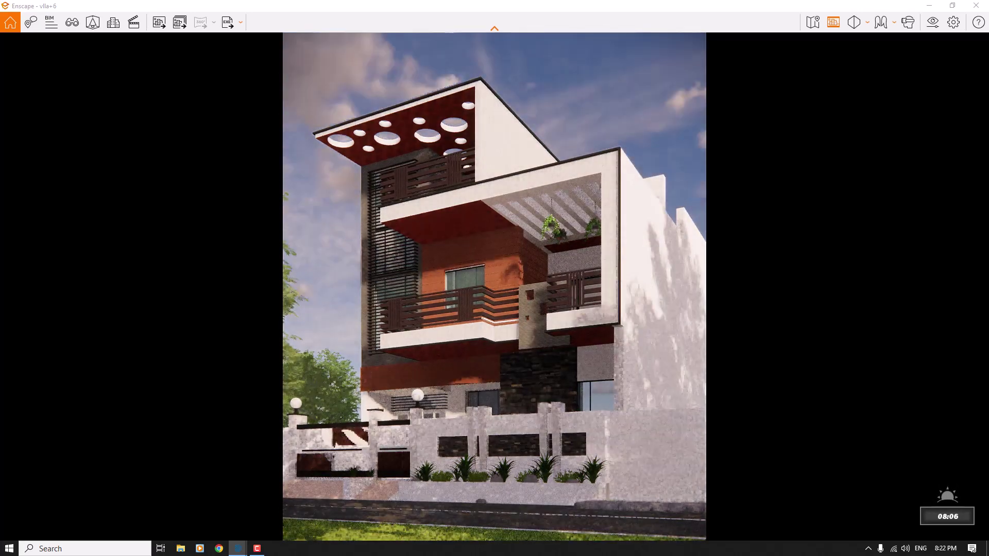
key("u")
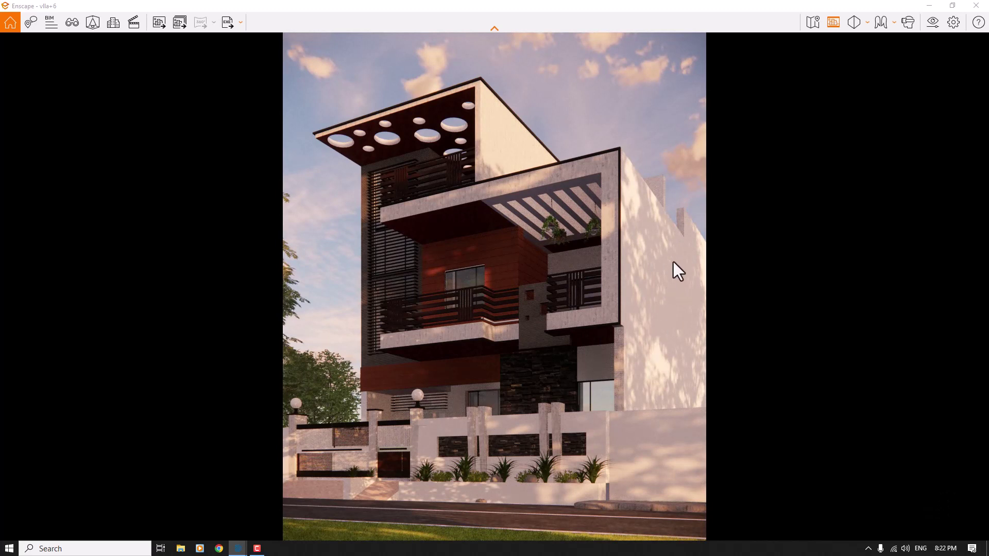
Set the visual style mode to White to judge the light and shadows on the villa.
left_click(935, 30)
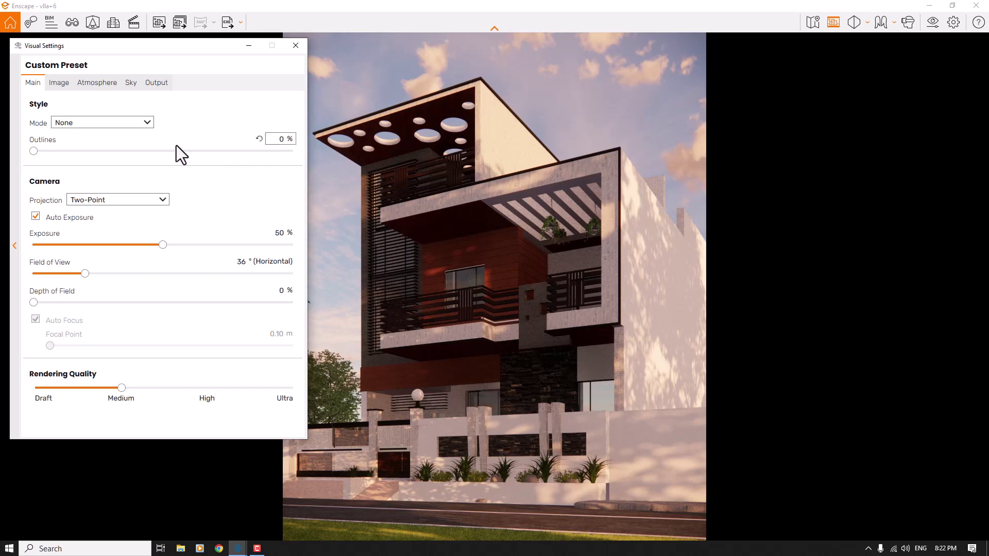
left_click(82, 124)
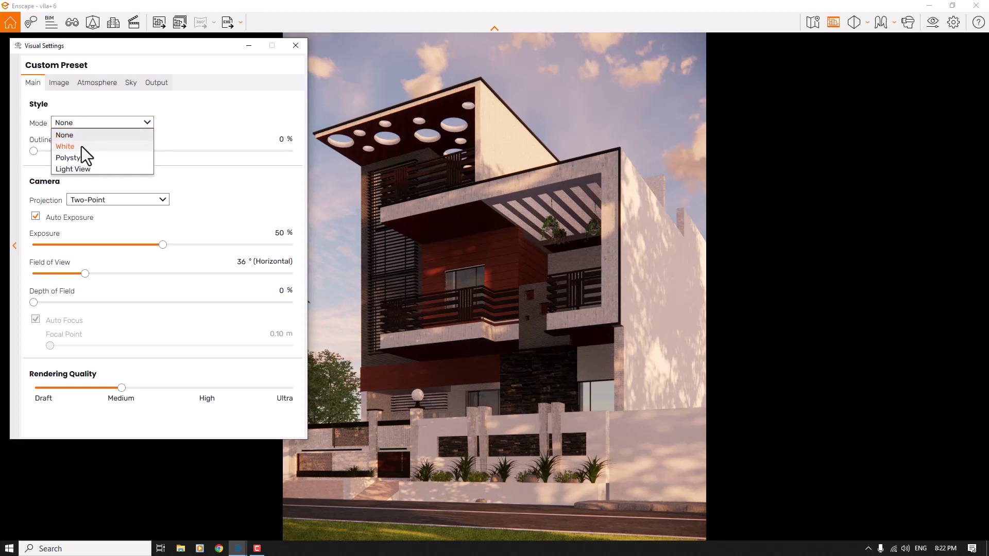
left_click(81, 146)
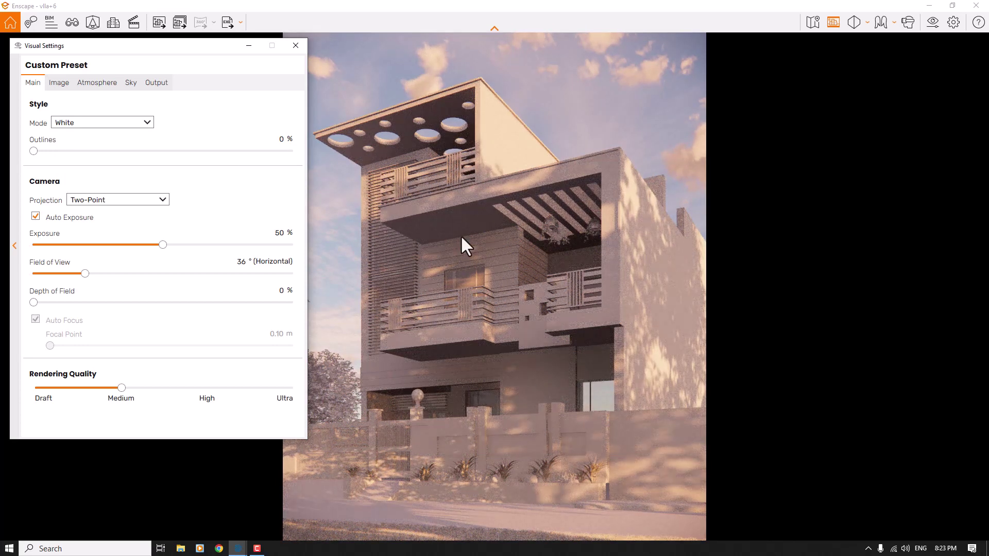
Close the visual settings and shift the time of day to about 08:21 for brighter morning sunlight on the villa.
left_click(295, 45)
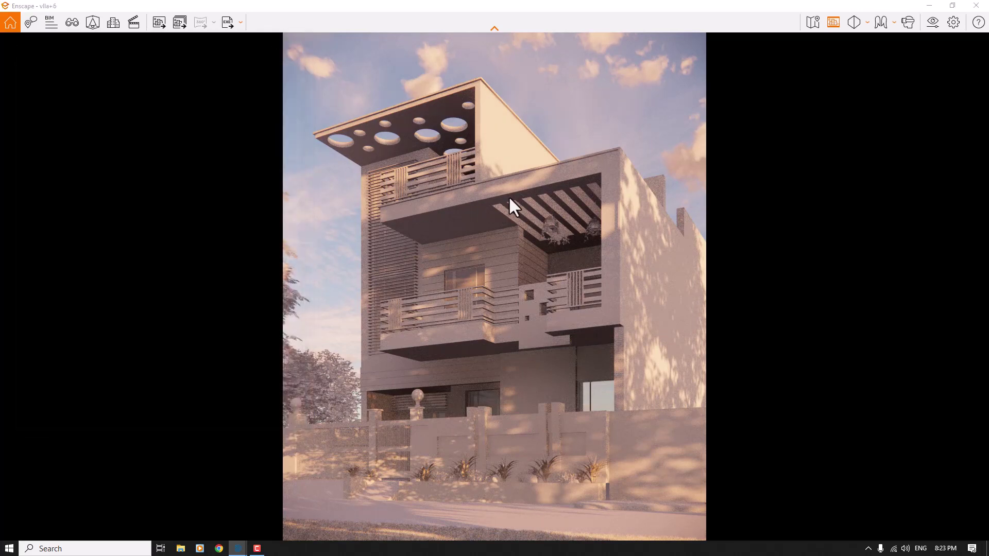
right_click_drag(509, 196, 531, 195, "shift")
key("i")
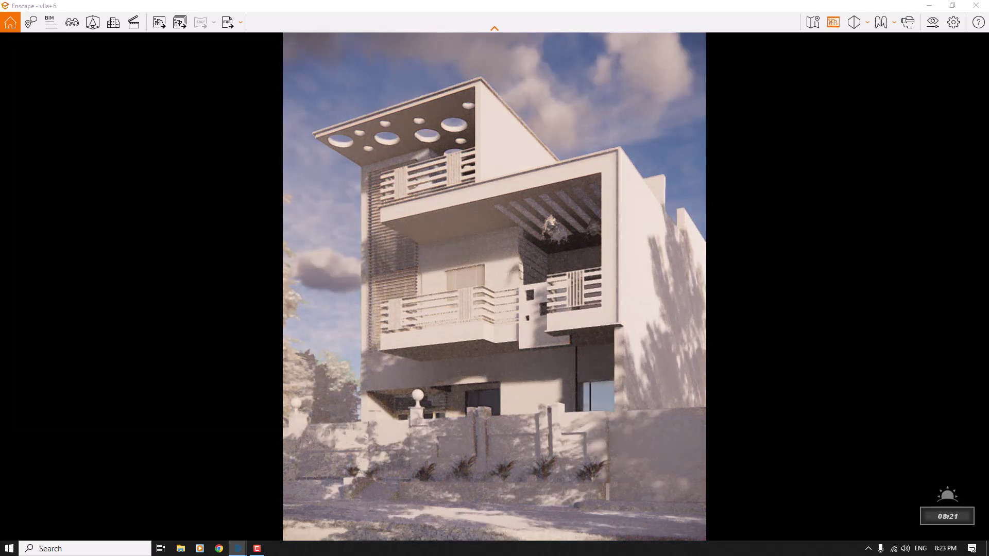
Try an outline strength of 42% on the white-styled villa.
left_click(936, 15)
left_click_drag(34, 151, 41, 150)
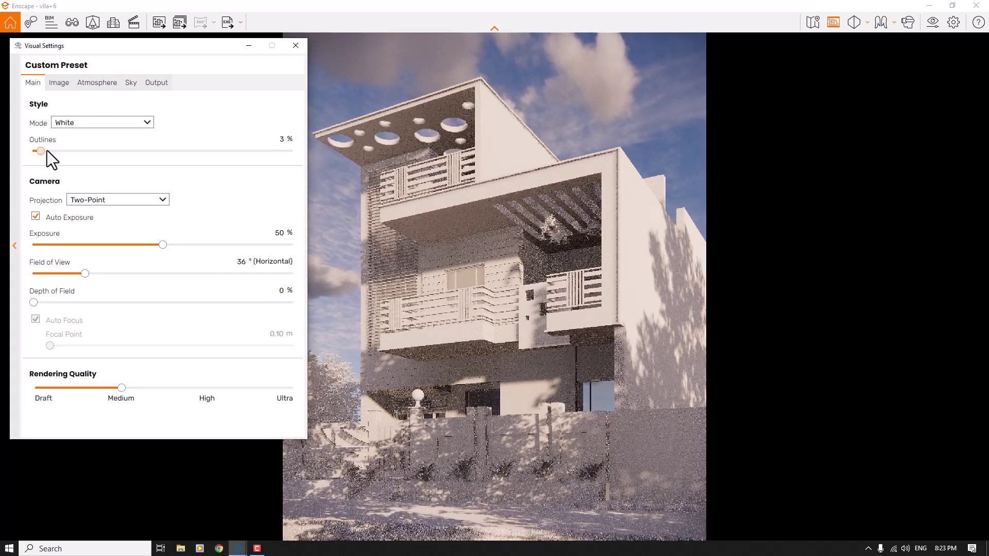
left_click(143, 150)
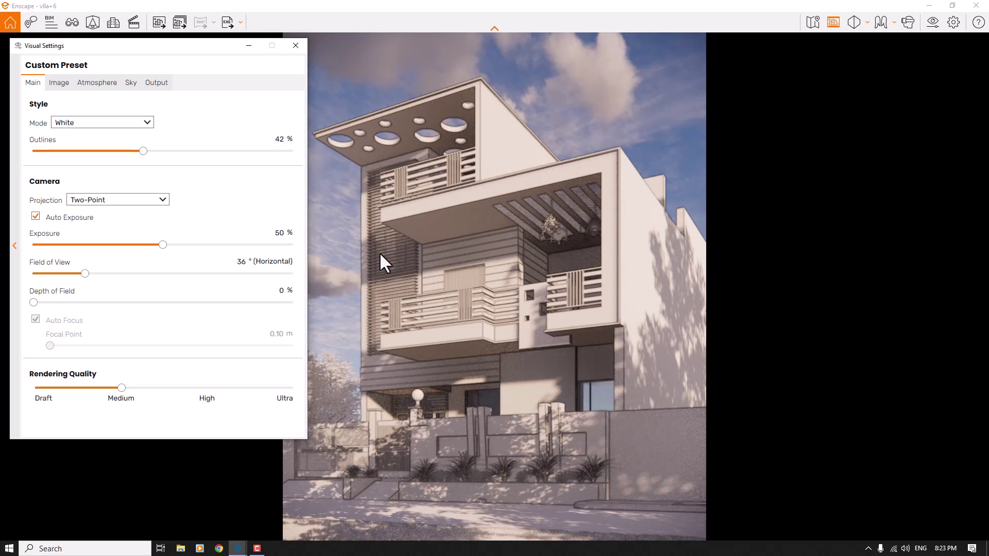
Set the style mode to None to bring back the materials and reduce the outlines to 0%.
left_click(101, 122)
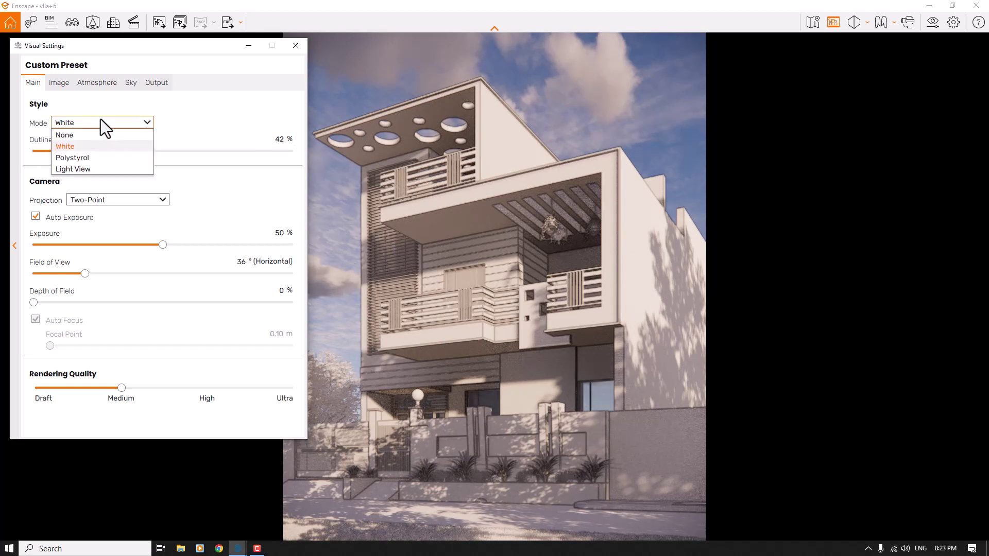
left_click(66, 137)
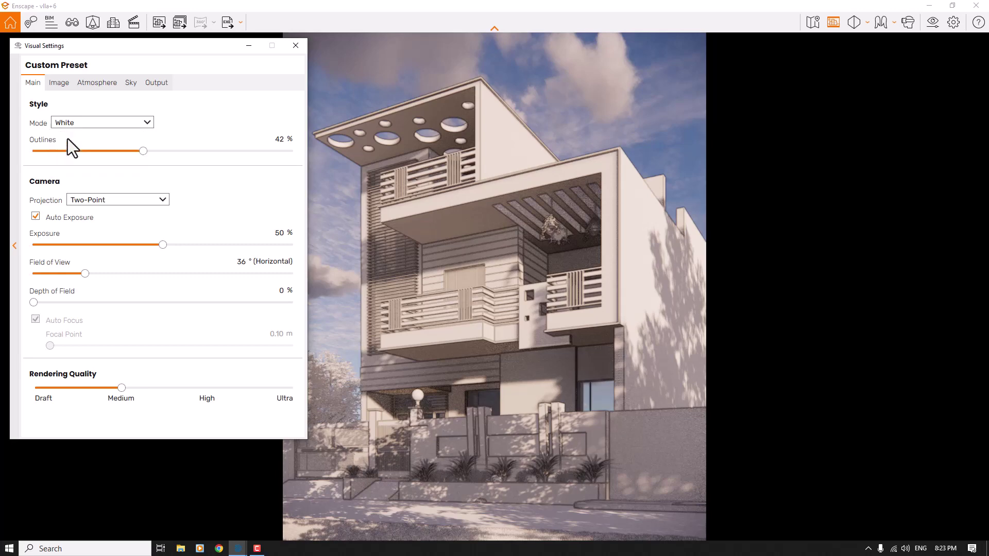
left_click_drag(143, 151, 1, 170)
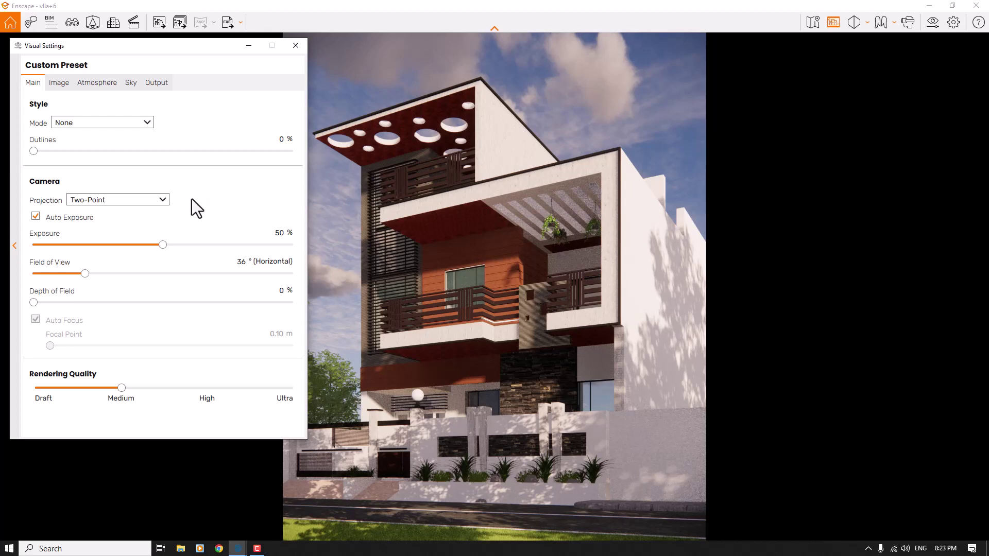
Set the camera exposure to 56% and close the visual settings.
left_click(277, 232)
type("56")
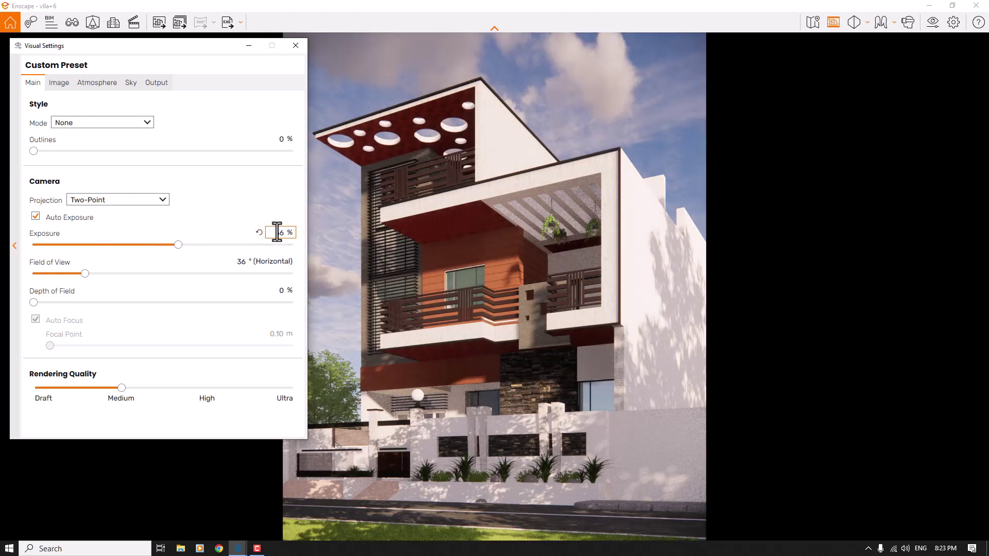
left_click(296, 45)
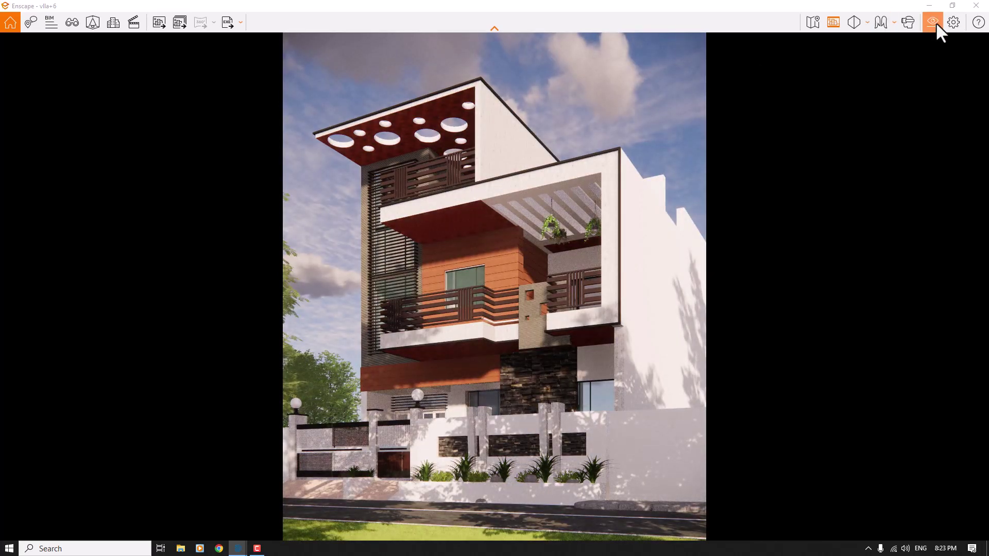
In the sky settings, set the horizon source to White Cubes and the cirrus amount to 0%.
left_click(924, 29)
left_click(131, 83)
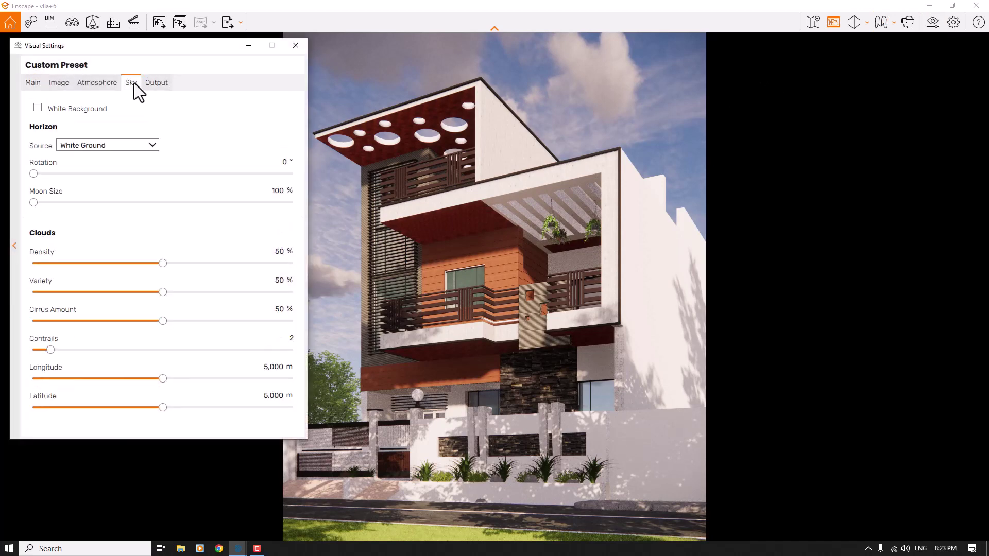
left_click(105, 144)
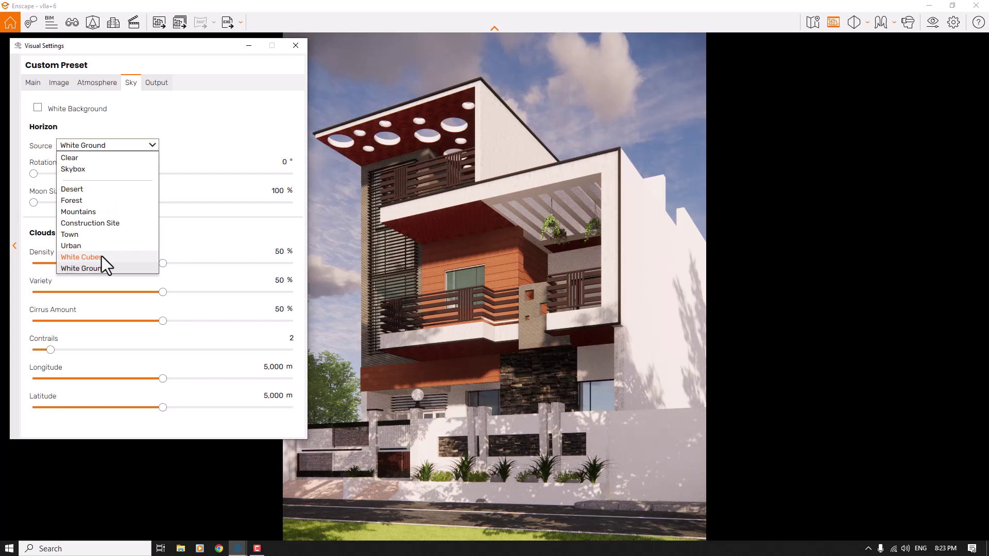
left_click(72, 258)
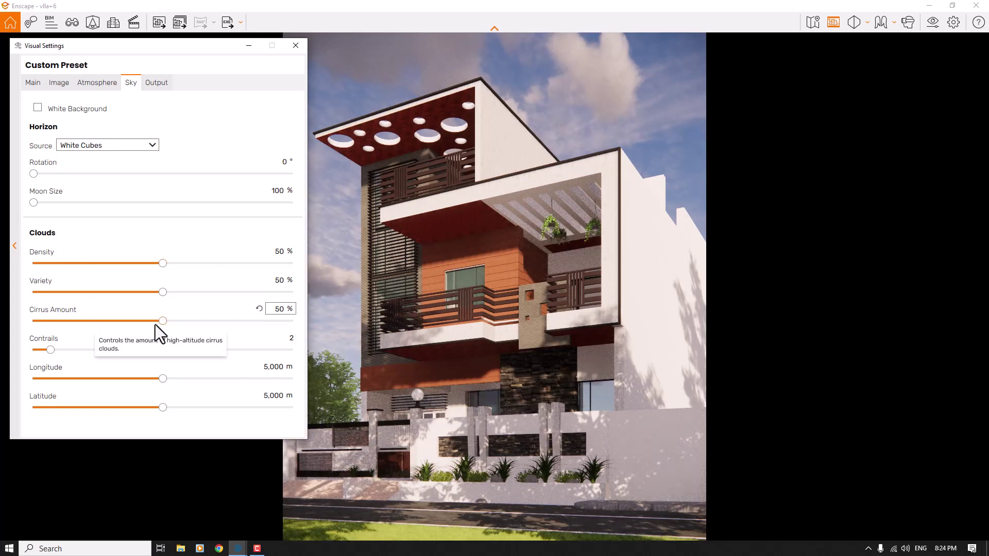
left_click_drag(162, 323, 1, 333)
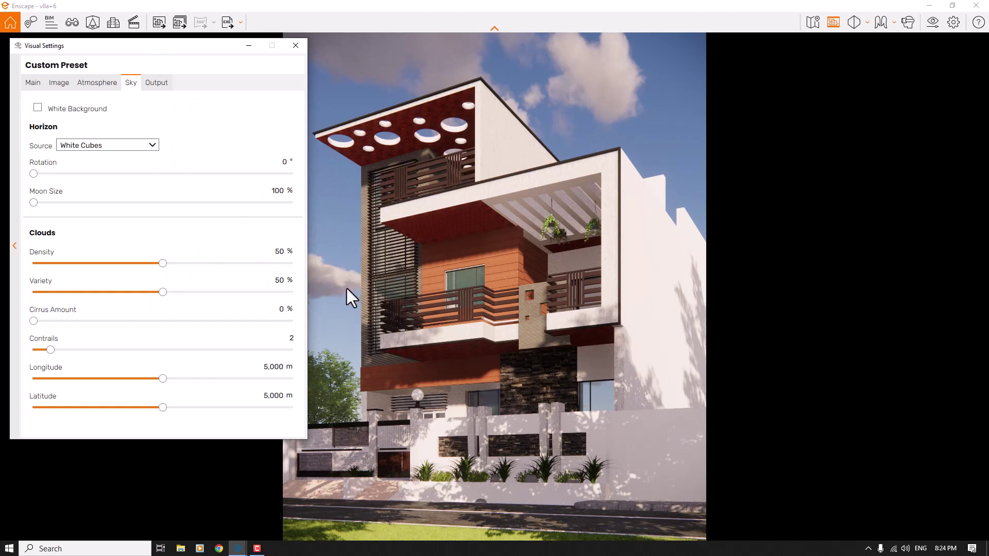
Try a cloud variety of 88%.
left_click(162, 292)
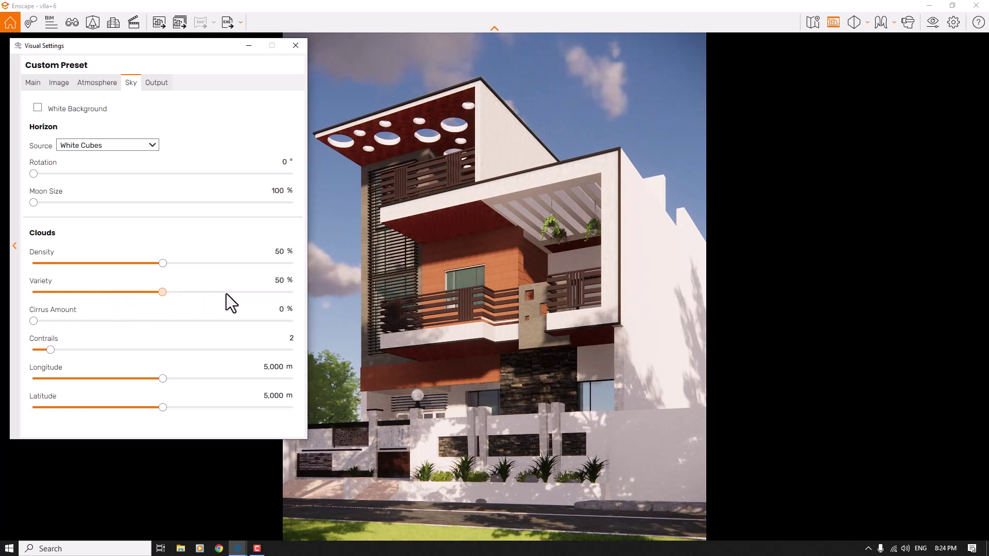
left_click(282, 292)
double_click(280, 283)
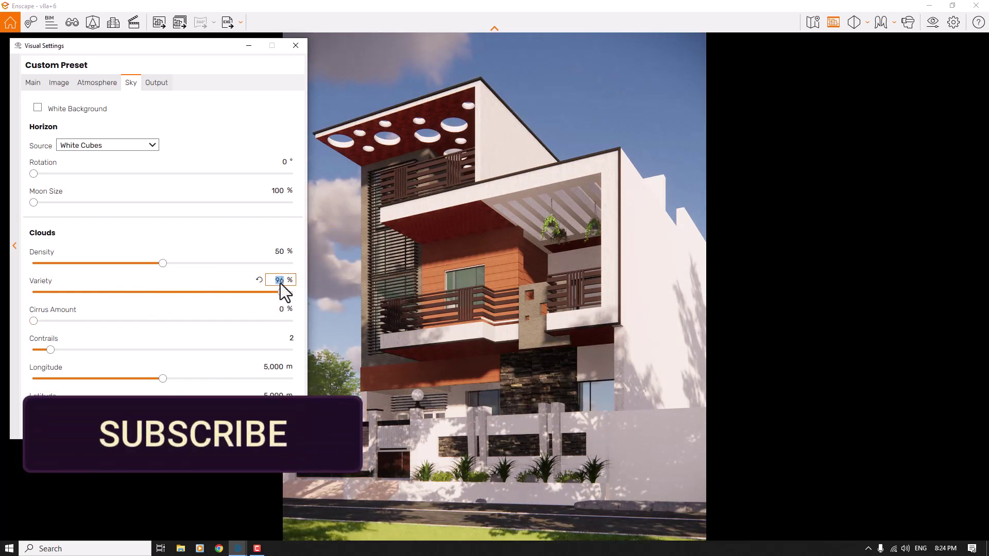
type("88")
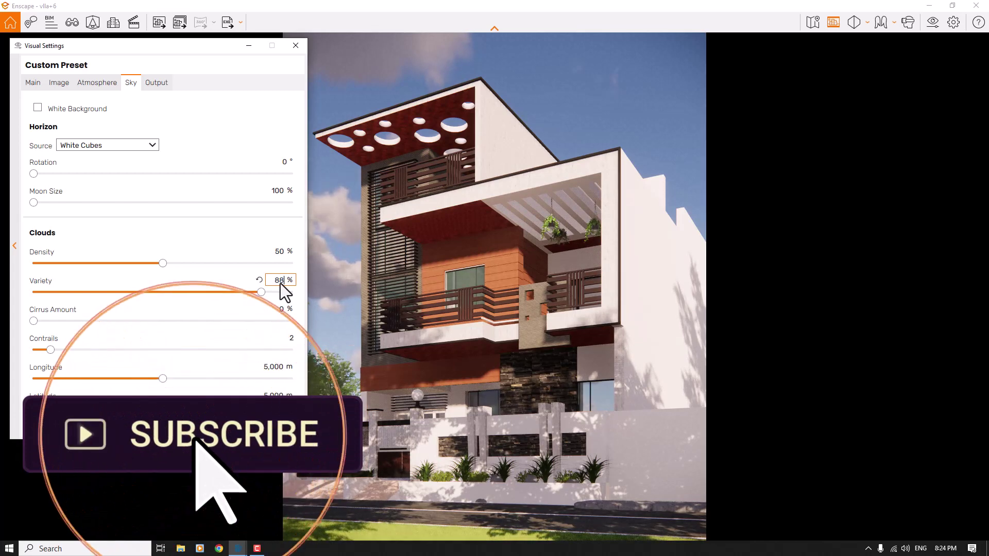
Clear the clouds by setting both density and variety to 0%, and raise the contrails to 29.
left_click(161, 264)
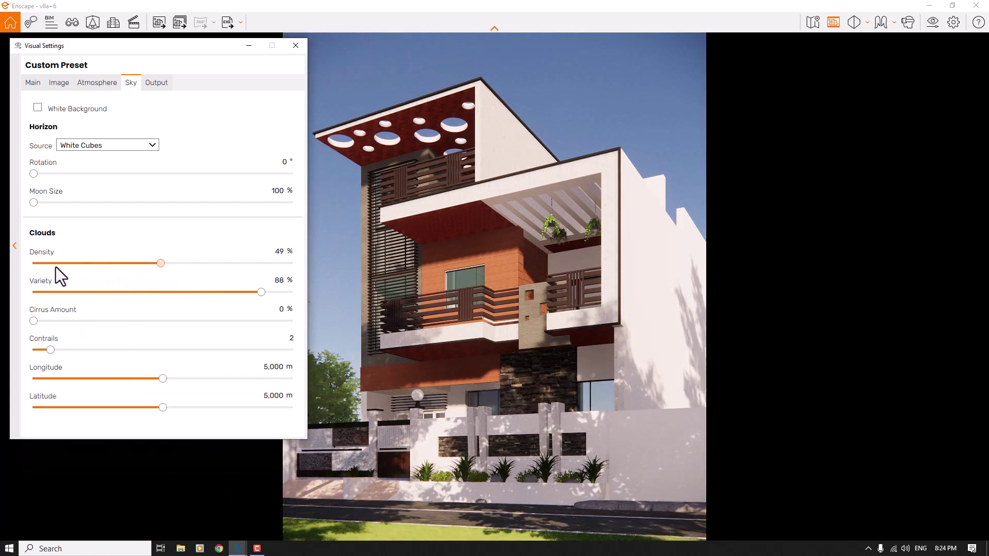
key("Home")
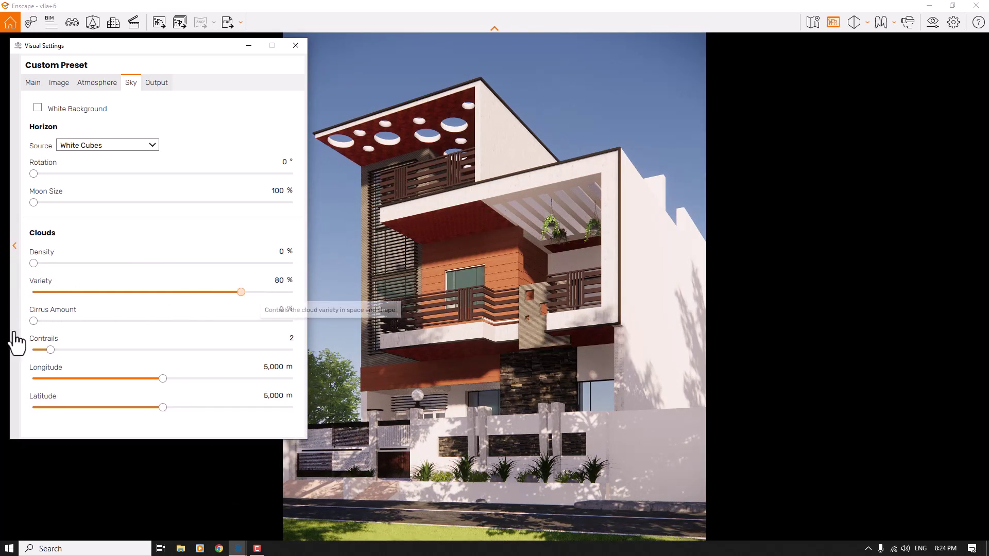
key("Home")
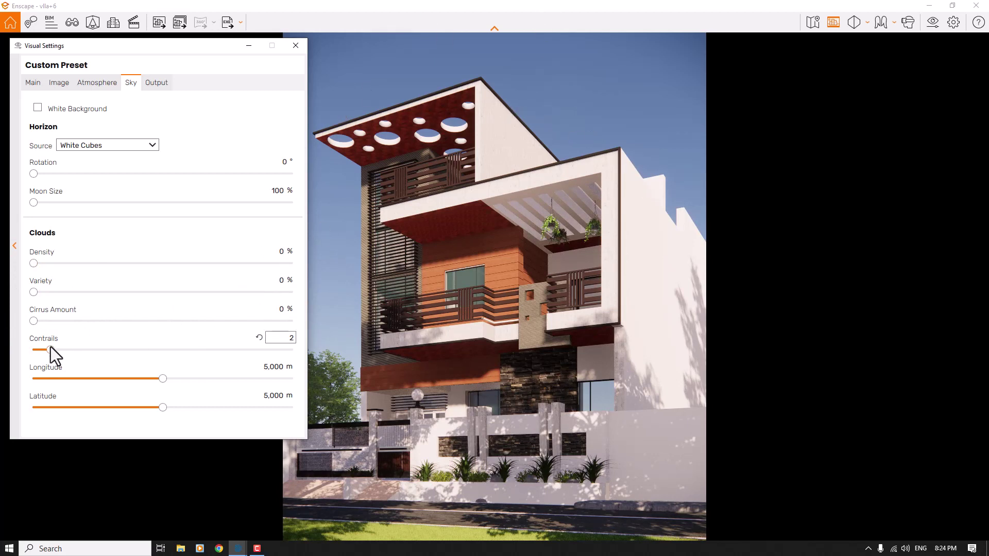
left_click_drag(49, 353, 285, 351)
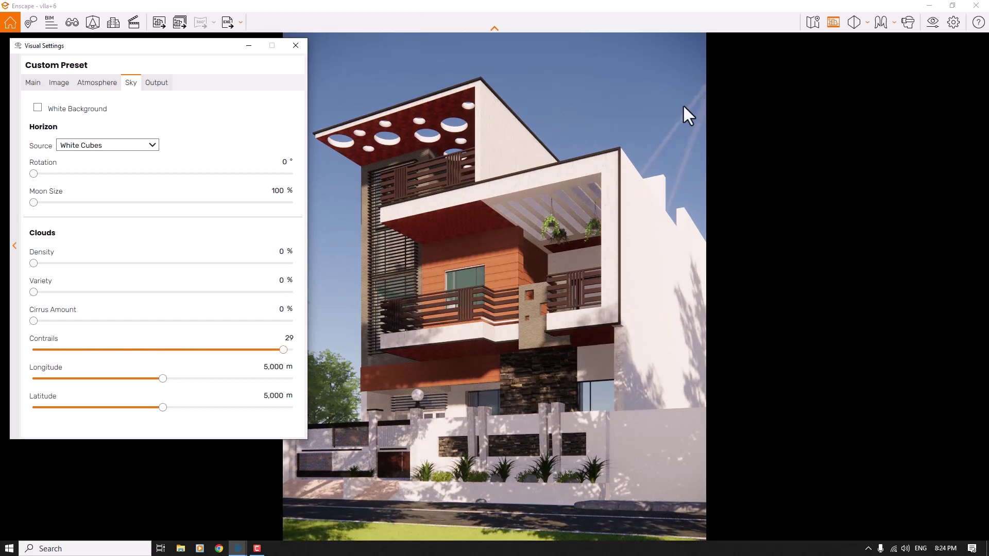
In the atmosphere settings, reduce the fog intensity to 0% and set the sun brightness to 44%.
left_click(95, 82)
left_click_drag(57, 135, 2, 138)
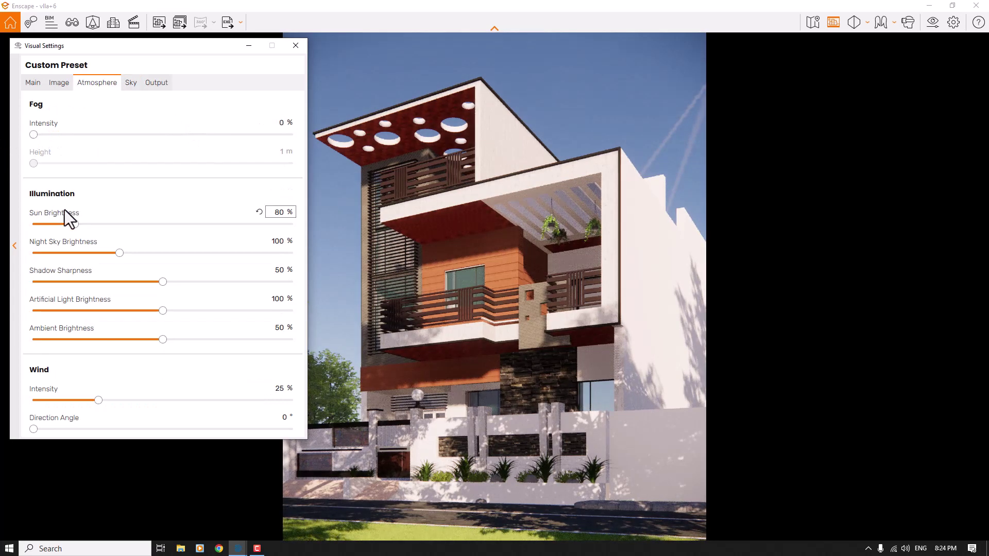
left_click_drag(75, 225, 75, 224)
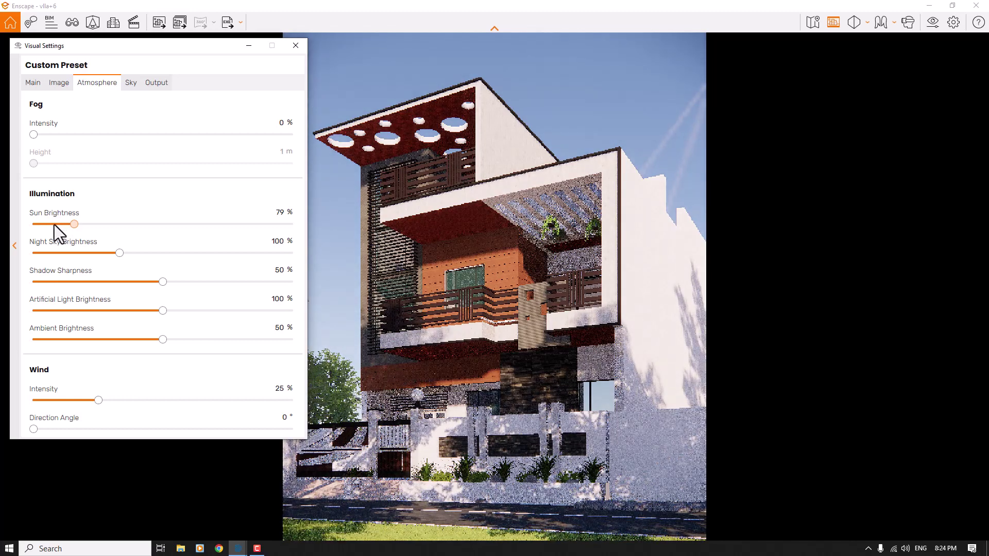
left_click(36, 225)
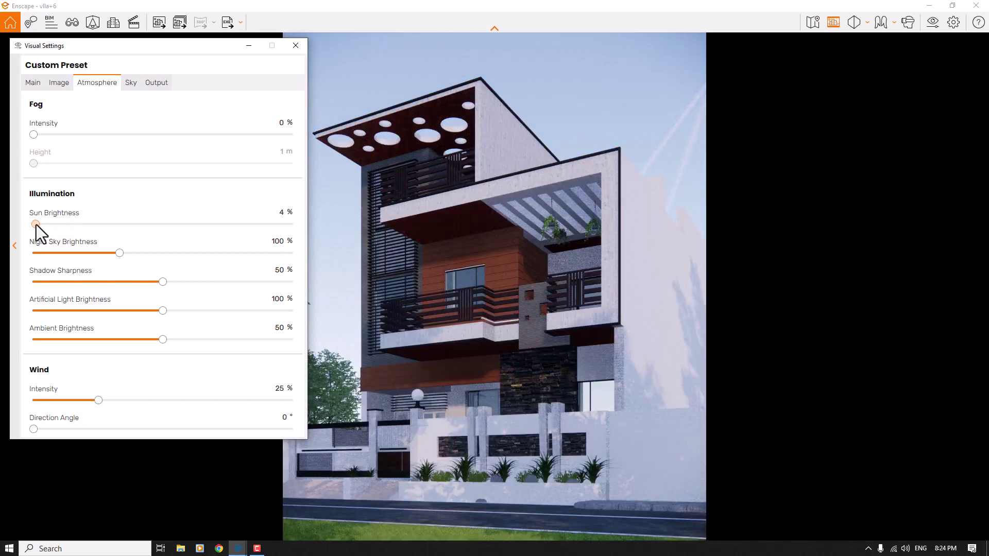
left_click_drag(37, 224, 48, 223)
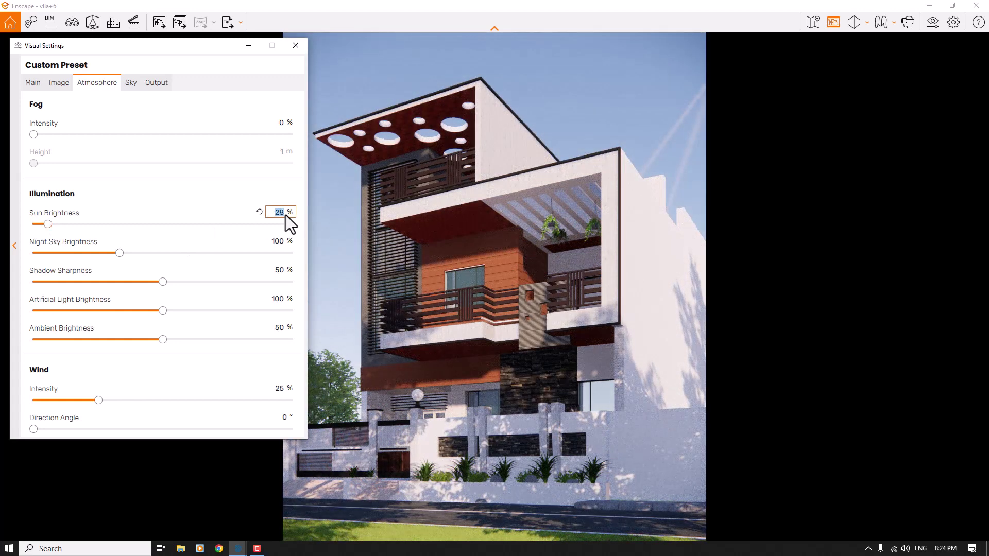
key("Return")
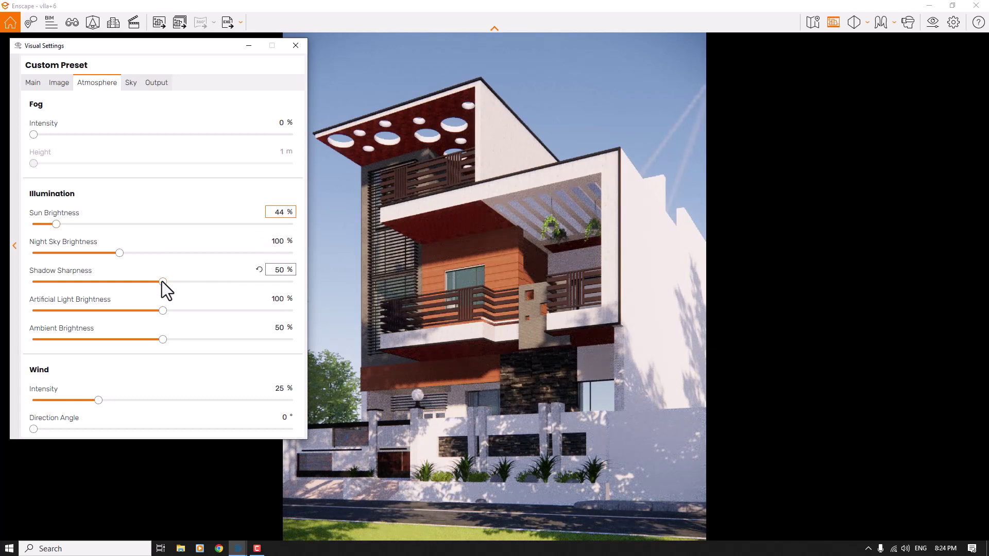
Soften the shadows to 0% sharpness and set the artificial light brightness to 118%.
left_click_drag(161, 283, 1, 284)
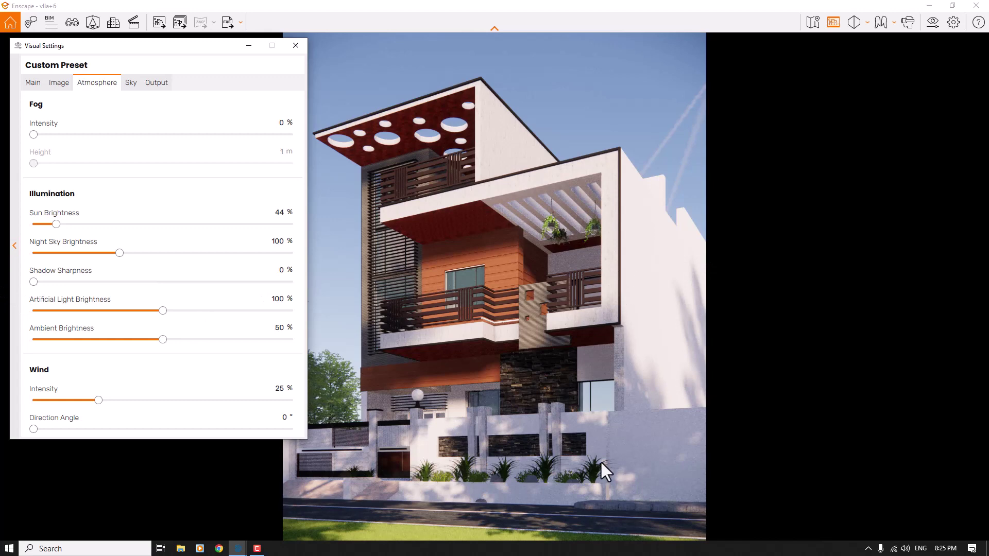
left_click_drag(162, 311, 186, 312)
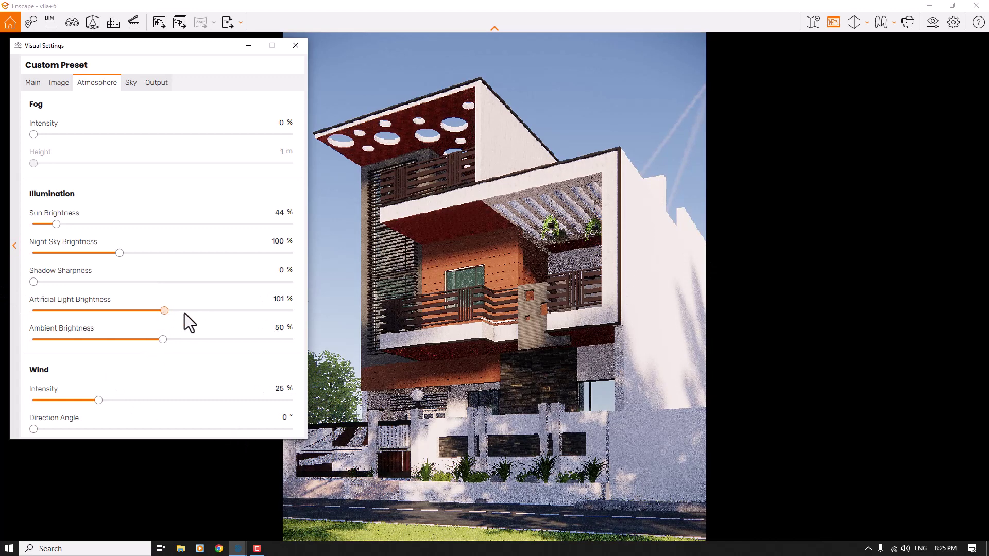
Set the ambient brightness to 55% and the wind intensity to 0%.
left_click_drag(163, 339, 165, 338)
left_click(174, 339)
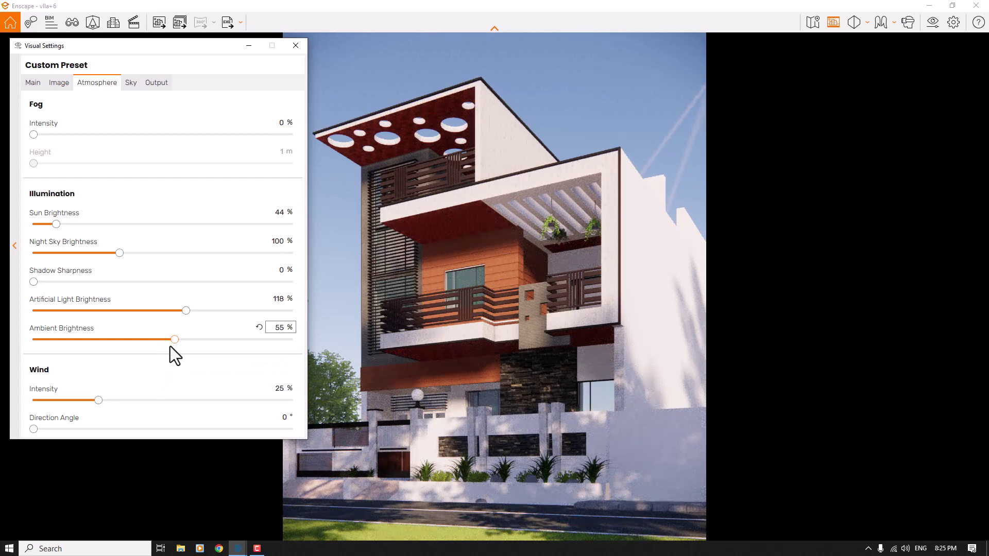
left_click_drag(98, 401, 6, 407)
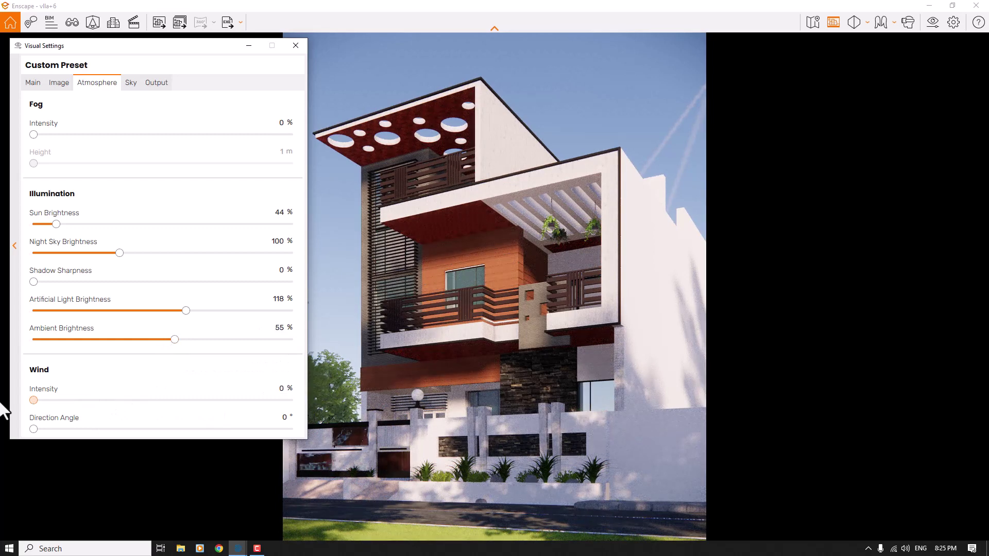
In the image corrections, enable Auto Contrast and set the color temperature to 7,000 K.
left_click(57, 83)
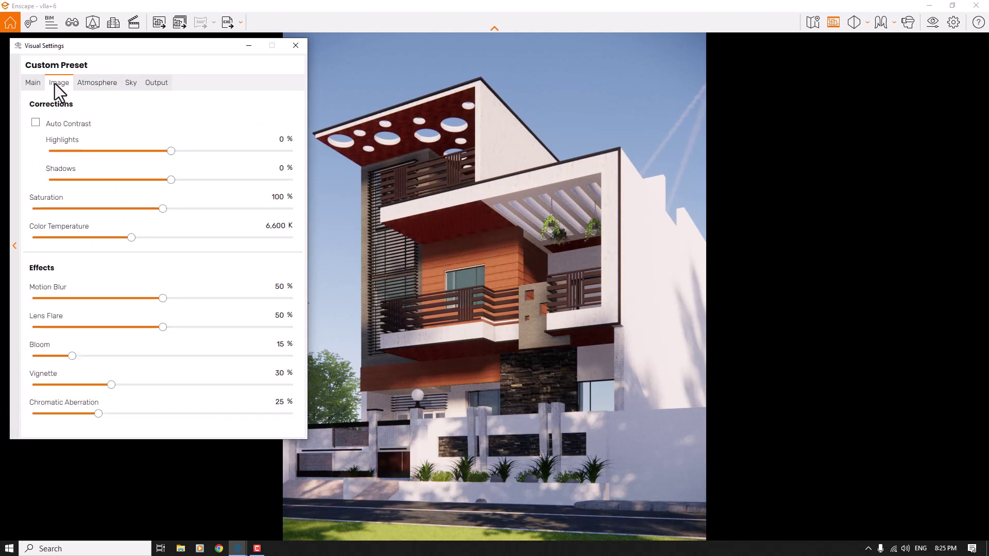
left_click(39, 126)
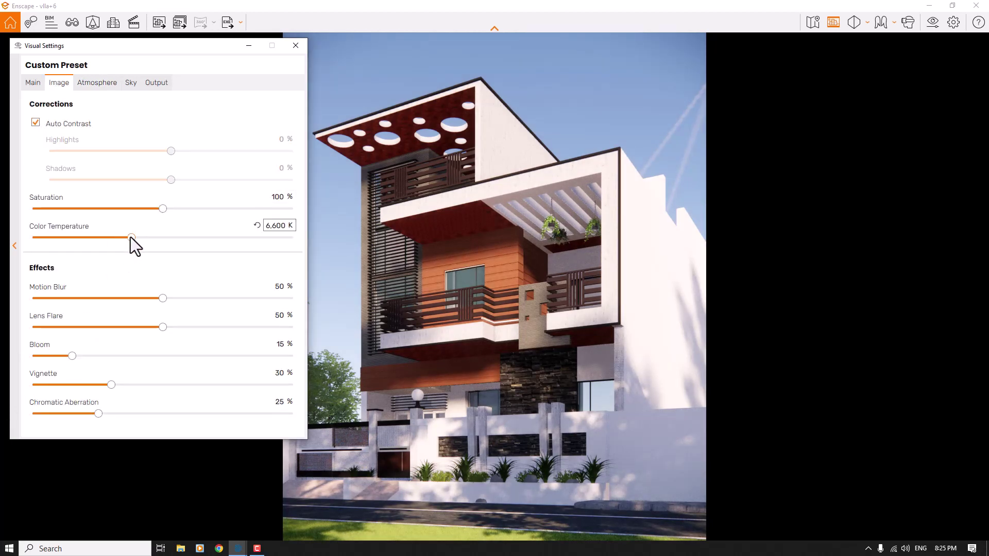
left_click_drag(130, 237, 156, 240)
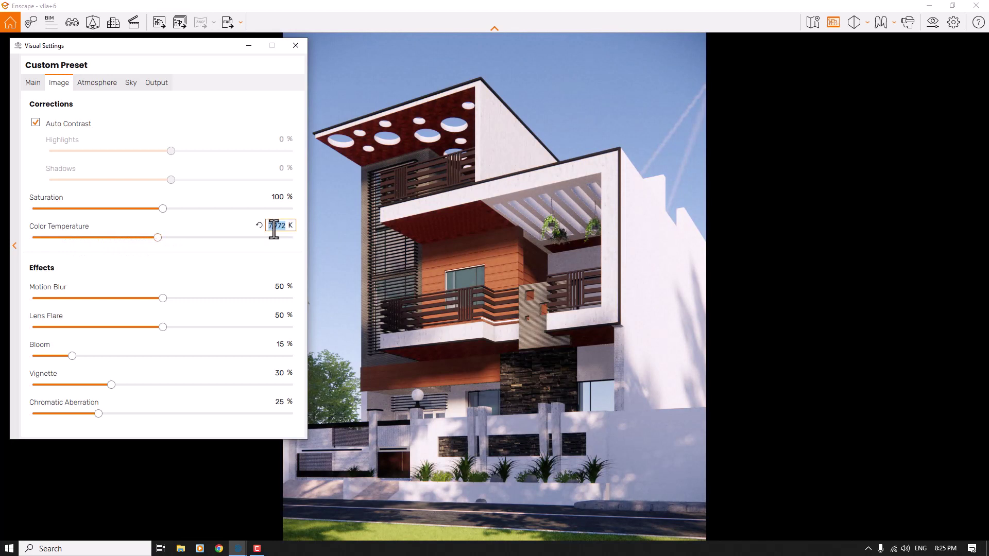
type("7700")
key("Return")
Turn off the motion blur, bloom and lens flare effects by setting each to 0%.
left_click_drag(160, 298, 6, 317)
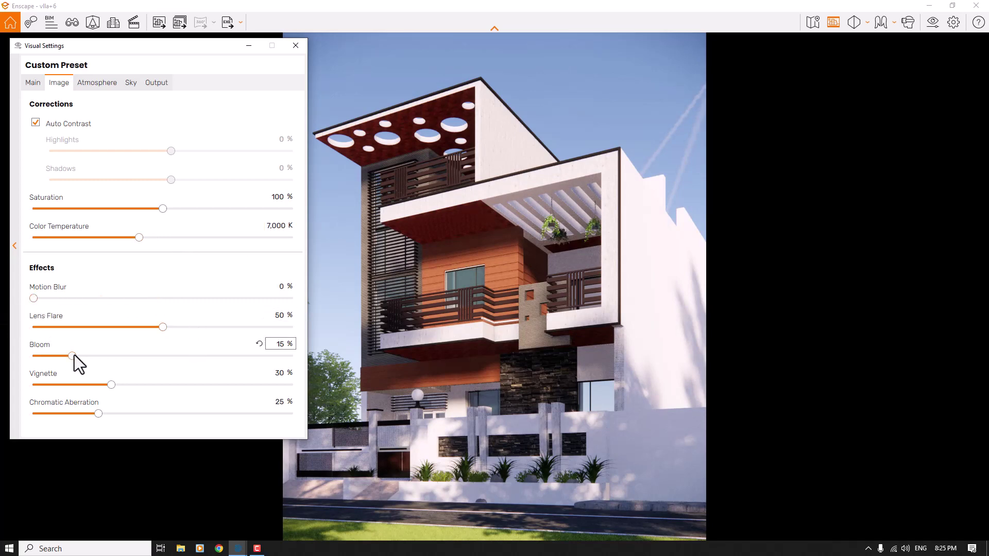
left_click_drag(71, 356, 18, 357)
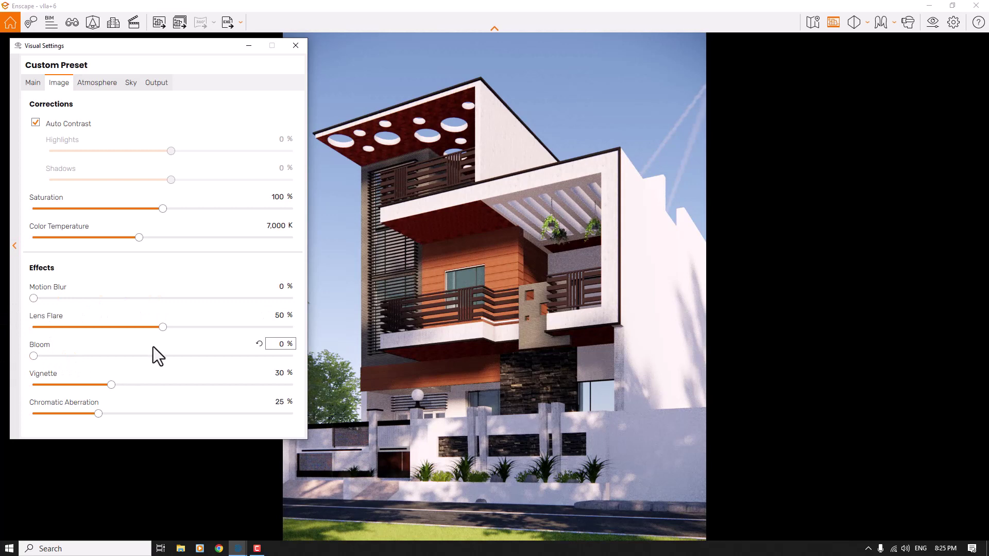
left_click_drag(162, 327, 6, 363)
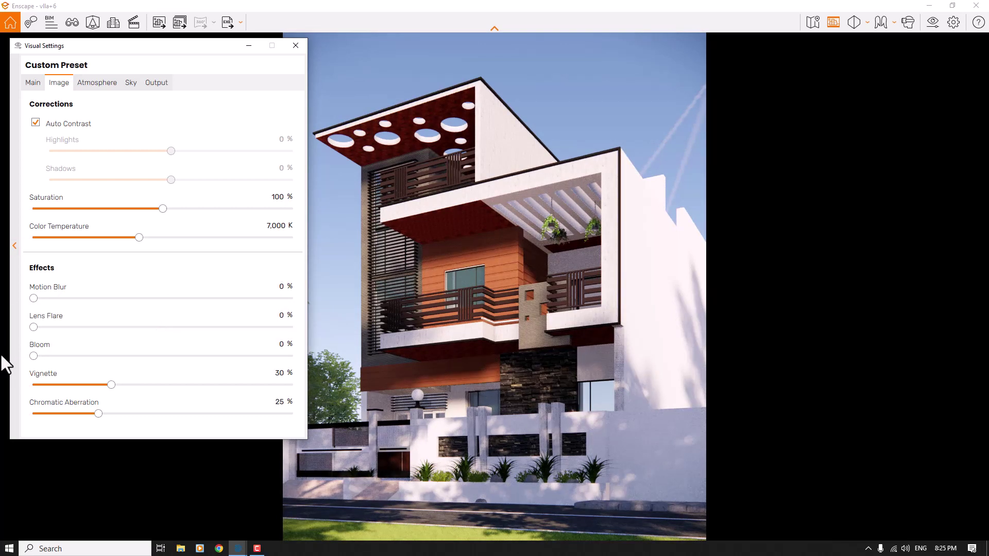
Reduce the vignette effect to 10% and set the chromatic aberration to 0%.
left_click(277, 378)
type("10")
key("Return")
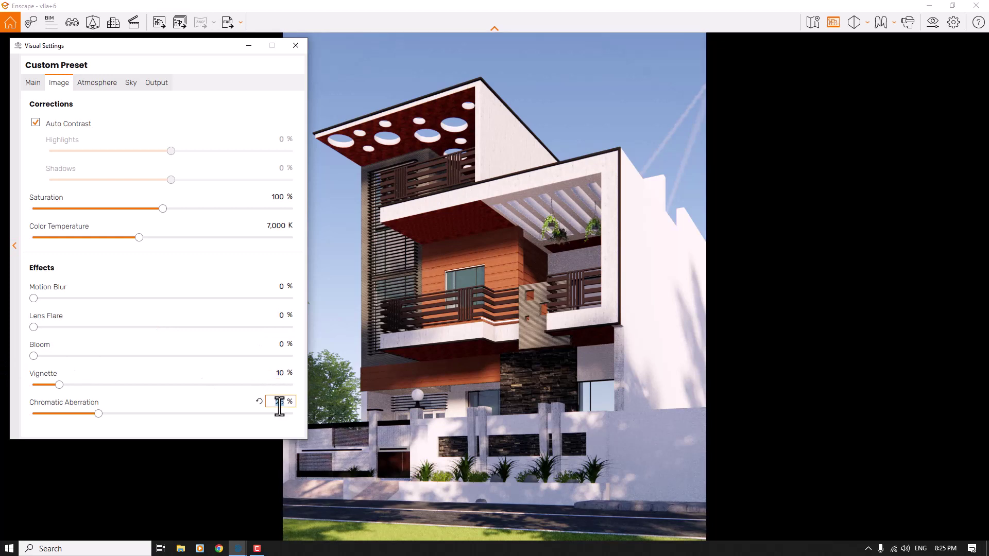
left_click(279, 402)
type("0")
key("Return")
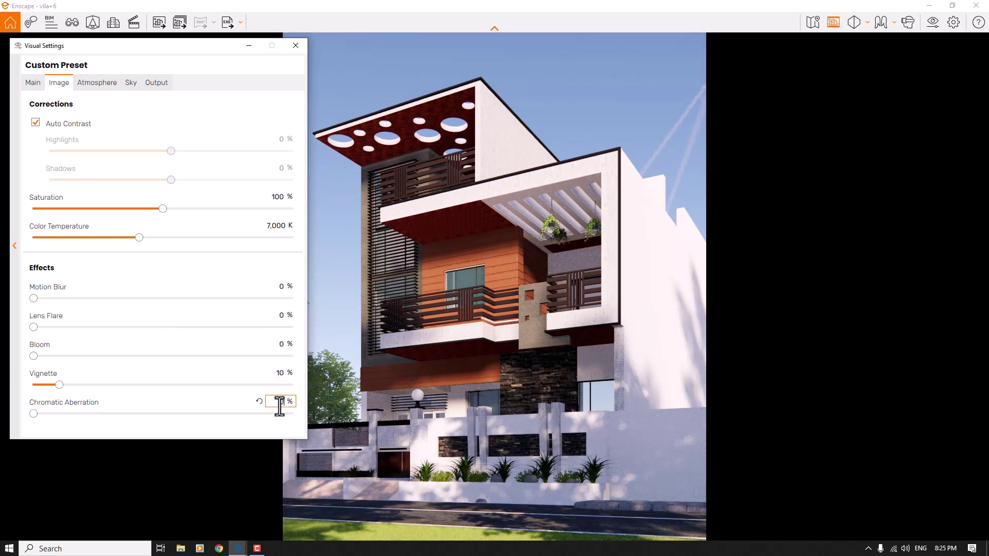
Raise the camera's depth of field to 15%, disable Auto Focus and move the focal point to about 16.12 m.
left_click(33, 83)
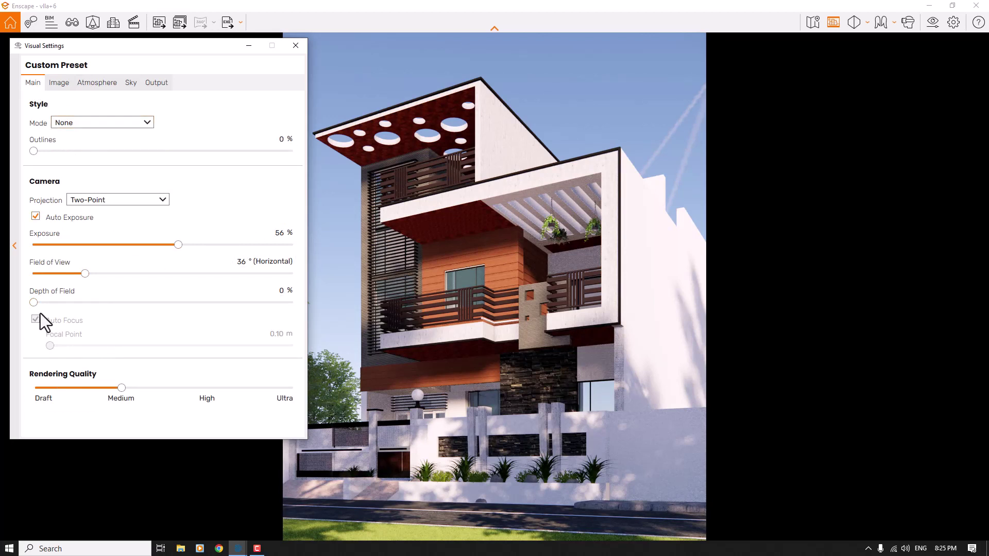
left_click_drag(34, 302, 72, 304)
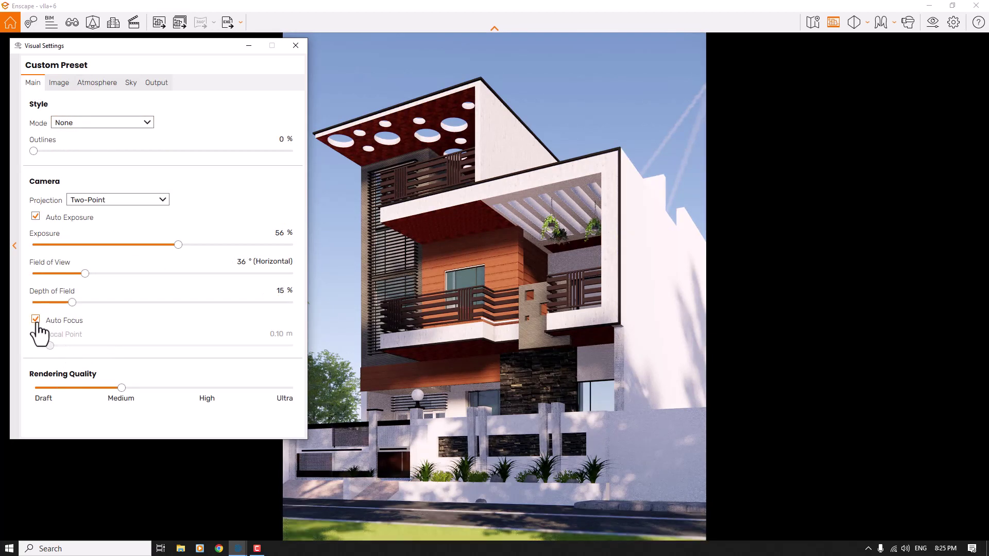
left_click(35, 320)
left_click_drag(149, 346, 131, 347)
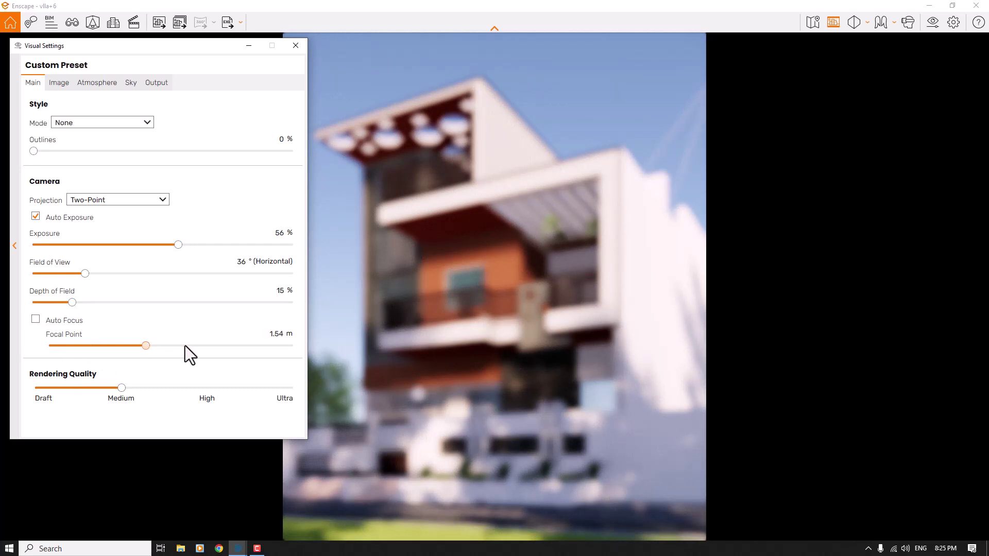
left_click(227, 346)
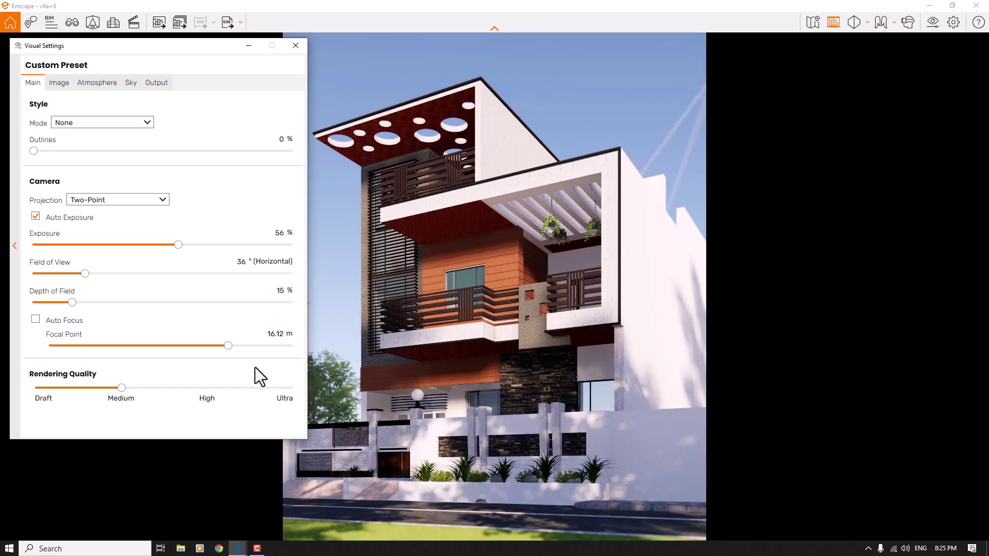
Set the focal point to 16 m and the depth of field to 12%, and close the visual settings.
left_click(272, 334)
type("16")
key("Return")
left_click(277, 290)
type("12")
key("Return")
left_click(292, 46)
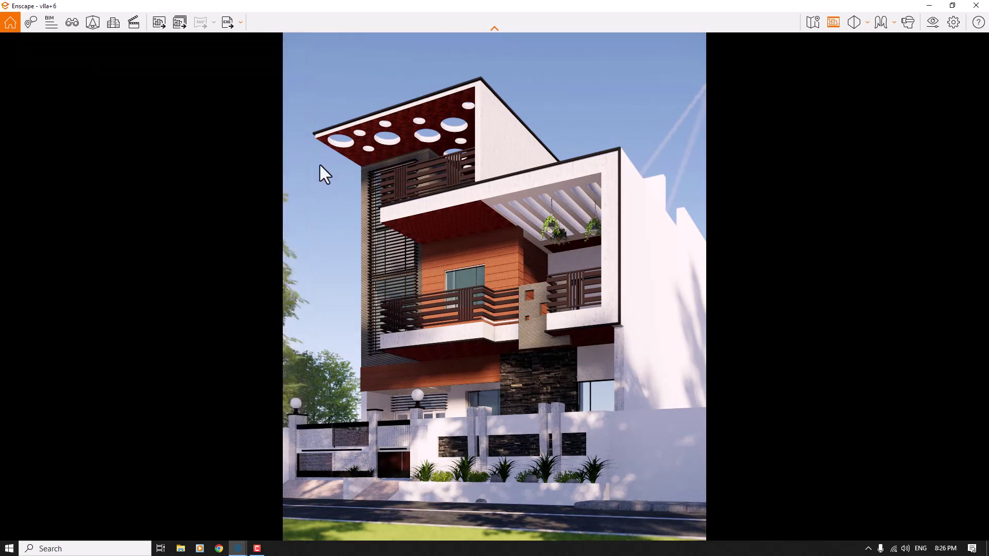
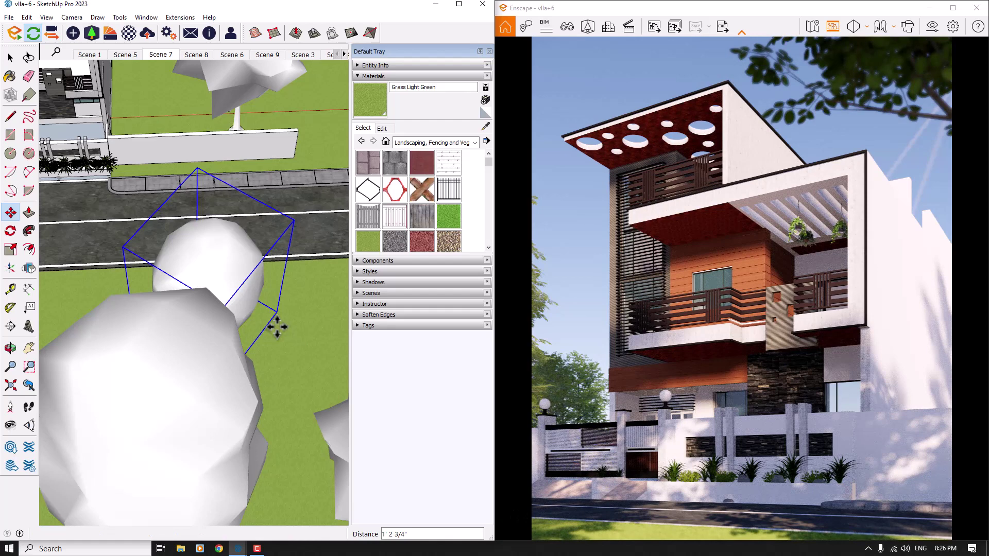
Move the selected small round tree on the lawn across the road by about 1'.
left_click(279, 327)
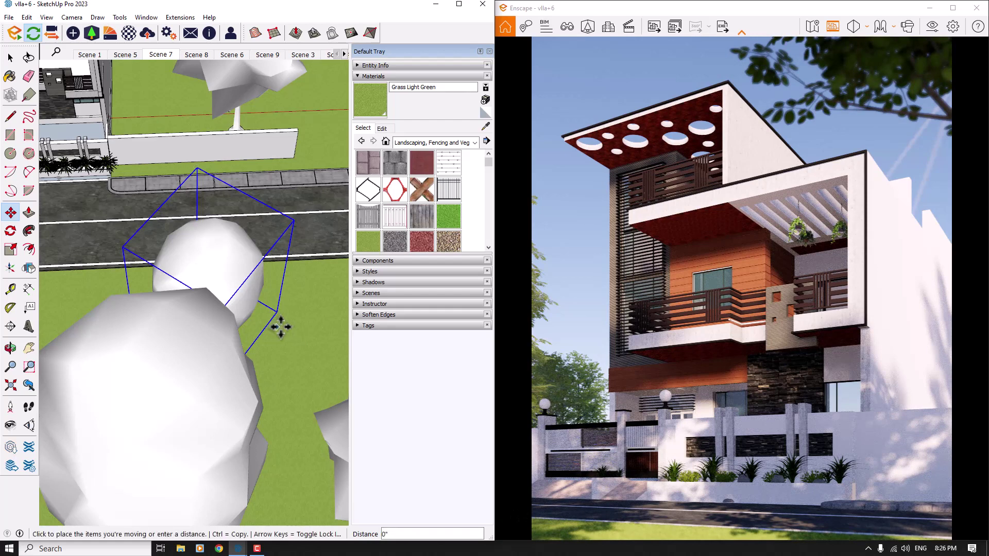
scroll(279, 327, "up", 4)
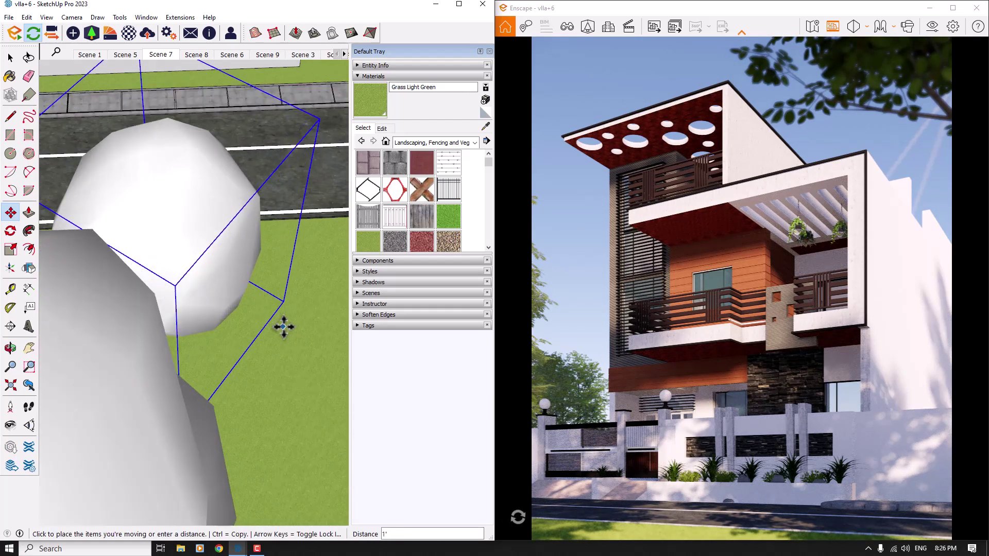
left_click(283, 325)
scroll(289, 248, "down", 4)
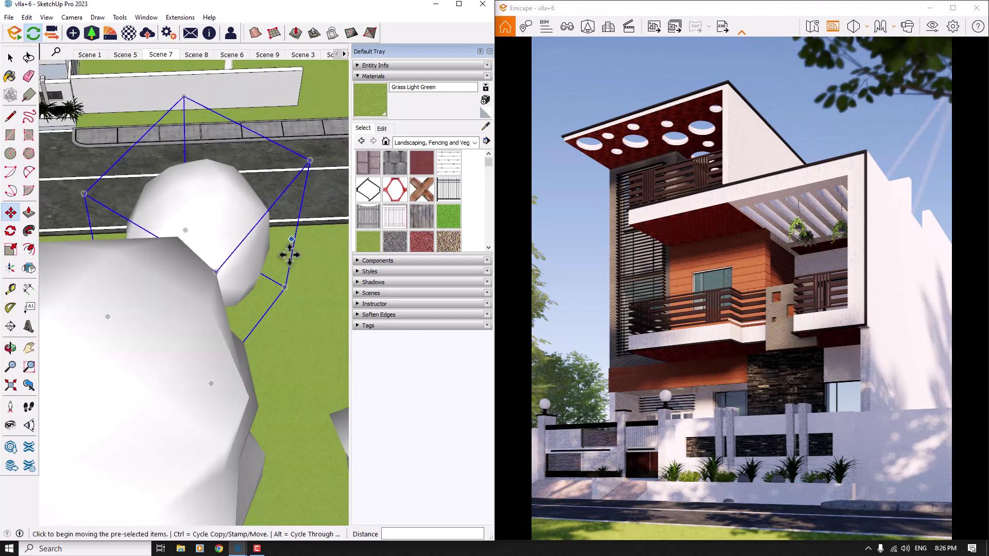
key("space")
Move the large tree beside the villa about 9' 3" along the road toward the house.
scroll(290, 257, "down", 7)
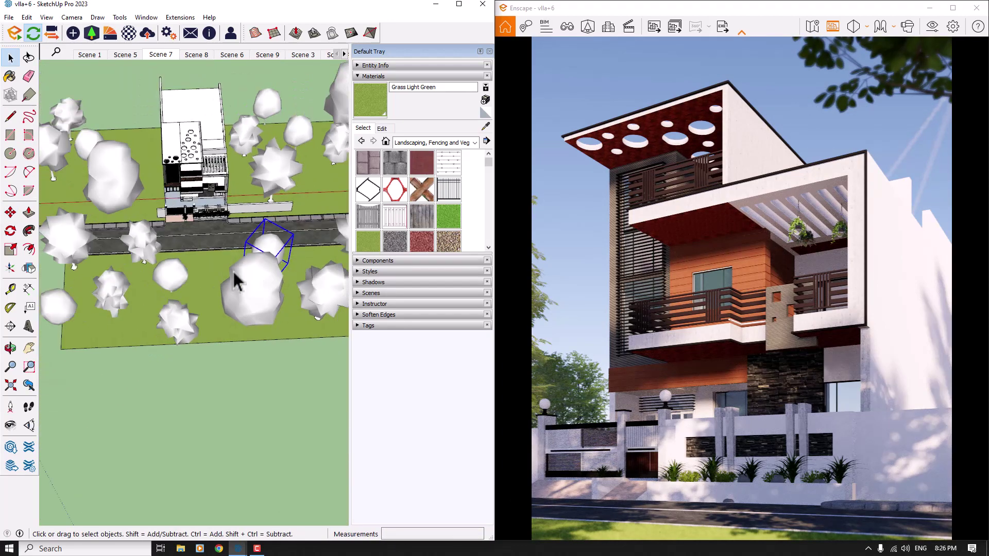
mouse_move(153, 272)
middle_mouse_down("shift")
mouse_move(196, 268)
mouse_move(173, 294)
middle_mouse_up("shift")
middle_click_drag(172, 294, 152, 322)
scroll(147, 224, "up", 6)
left_click(148, 224)
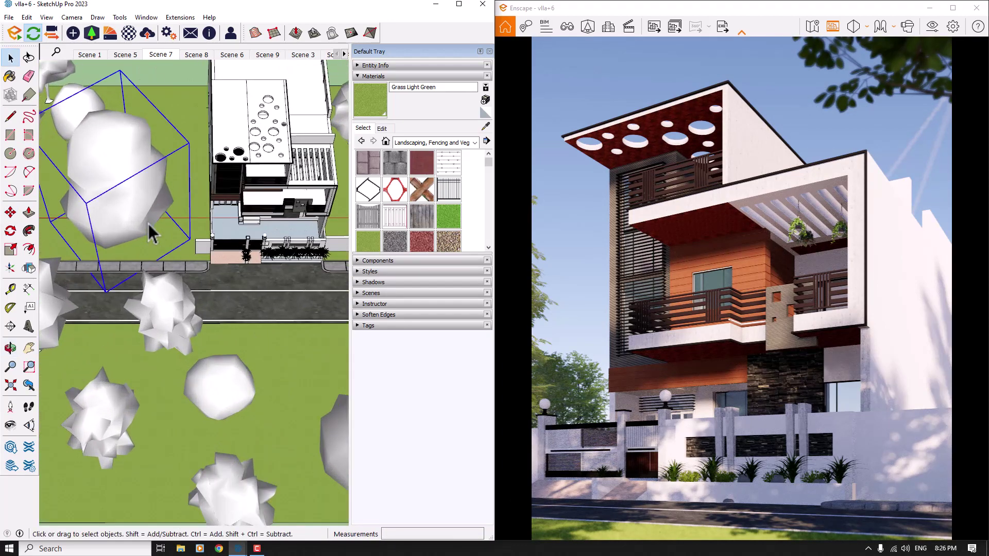
scroll(147, 223, "up", 3)
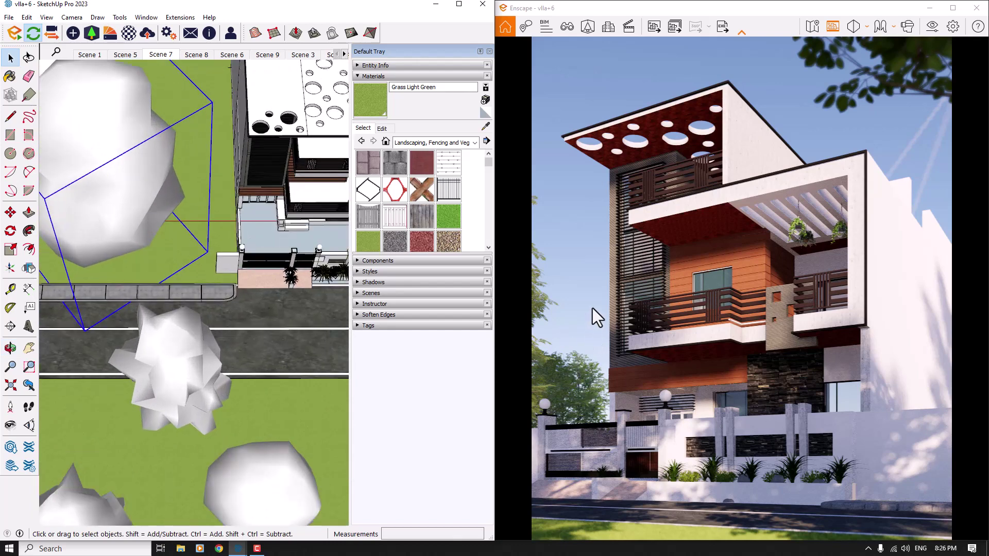
left_click(10, 212)
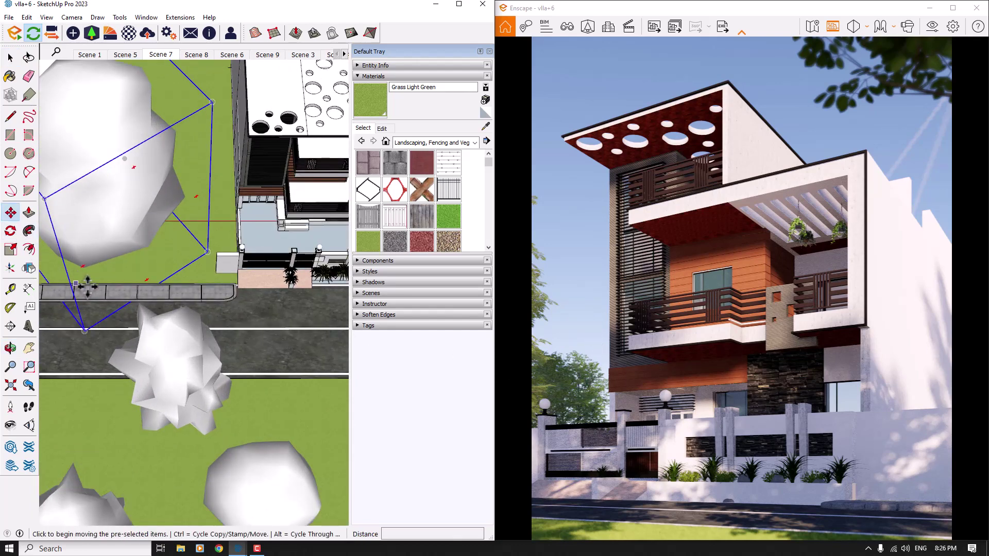
left_click(85, 289)
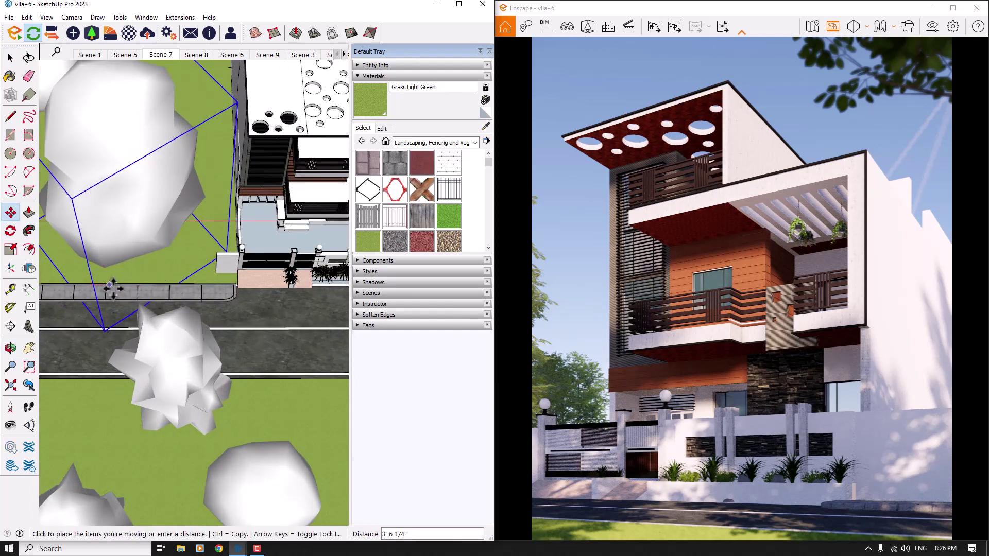
left_click(140, 288)
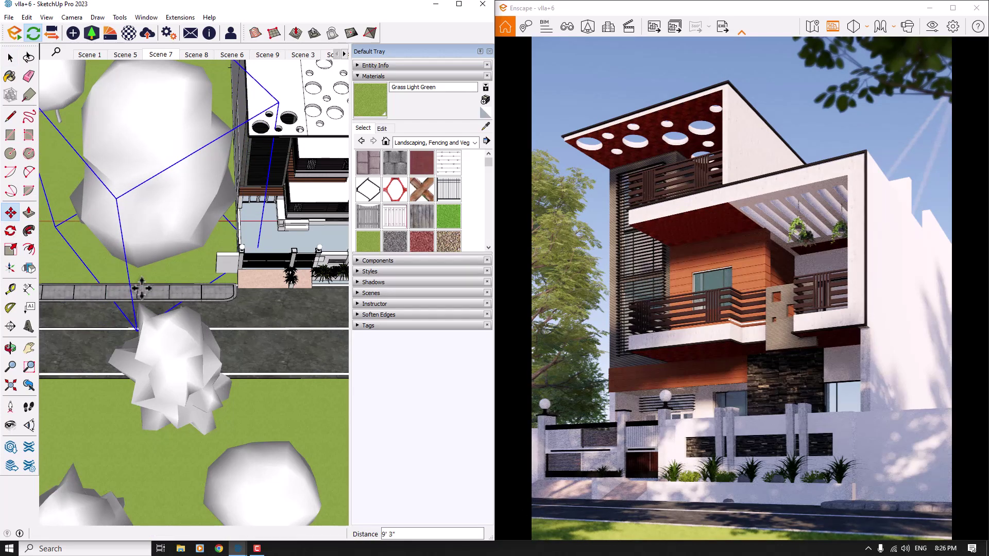
Shift the same large tree about 5' 4" back from the road.
middle_click_drag(178, 278, 161, 360)
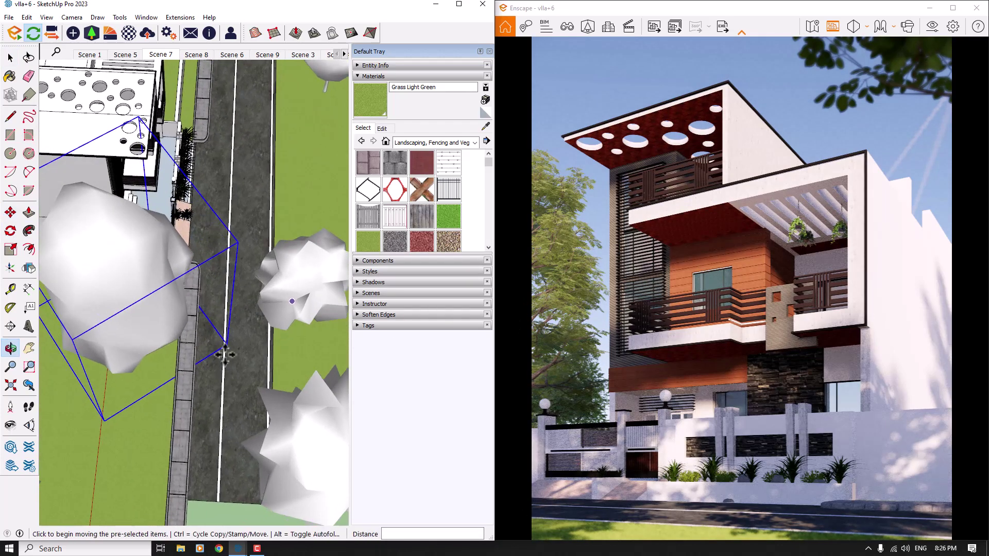
left_click(162, 360)
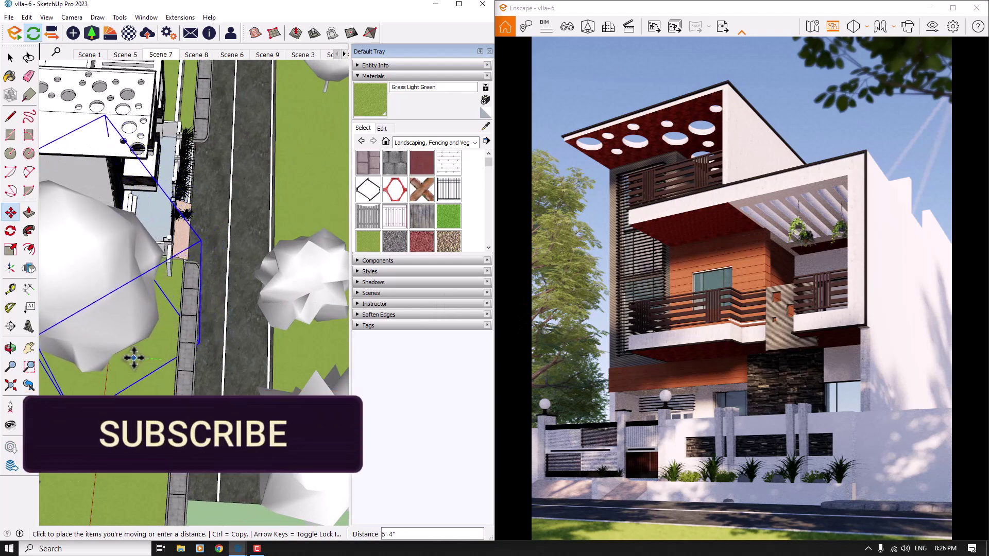
left_click(133, 358)
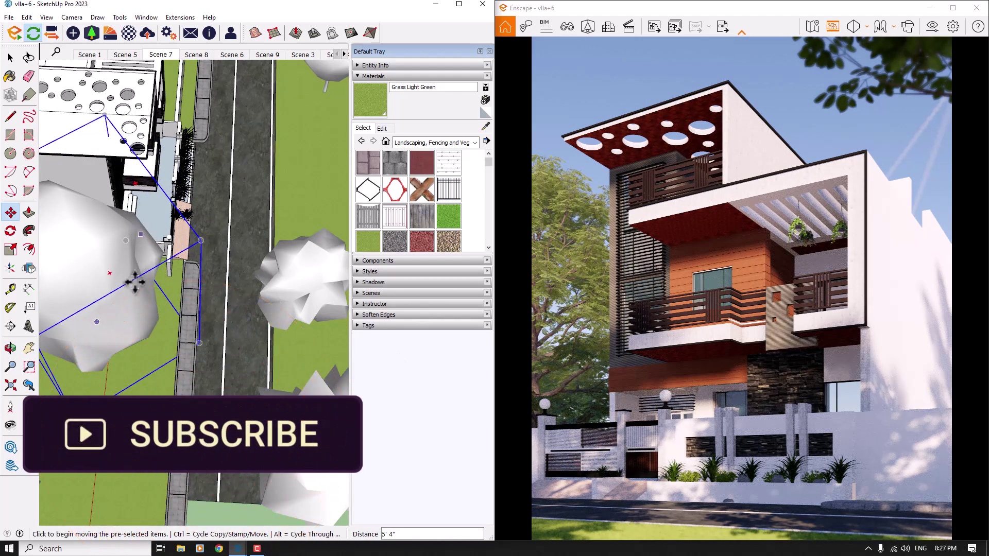
Move the spiky tree behind the low boundary wall about 10' 5 1/2" toward the villa.
scroll(142, 289, "down", 2)
scroll(147, 295, "down", 5)
mouse_move(267, 303)
middle_mouse_down()
mouse_move(194, 287)
mouse_move(98, 243)
mouse_move(82, 287)
middle_mouse_up()
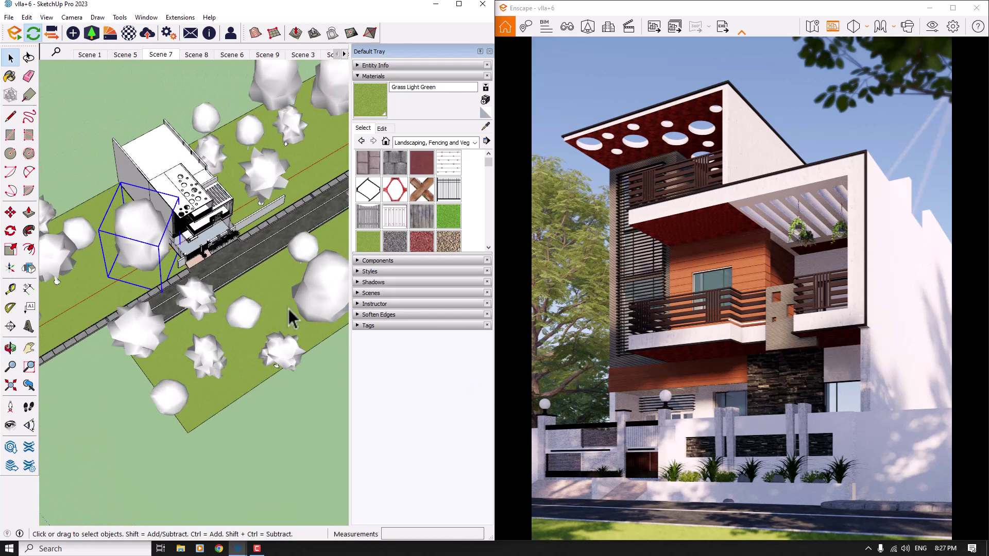
middle_click_drag(256, 201, 88, 193)
scroll(333, 238, "up", 7)
left_click(298, 213)
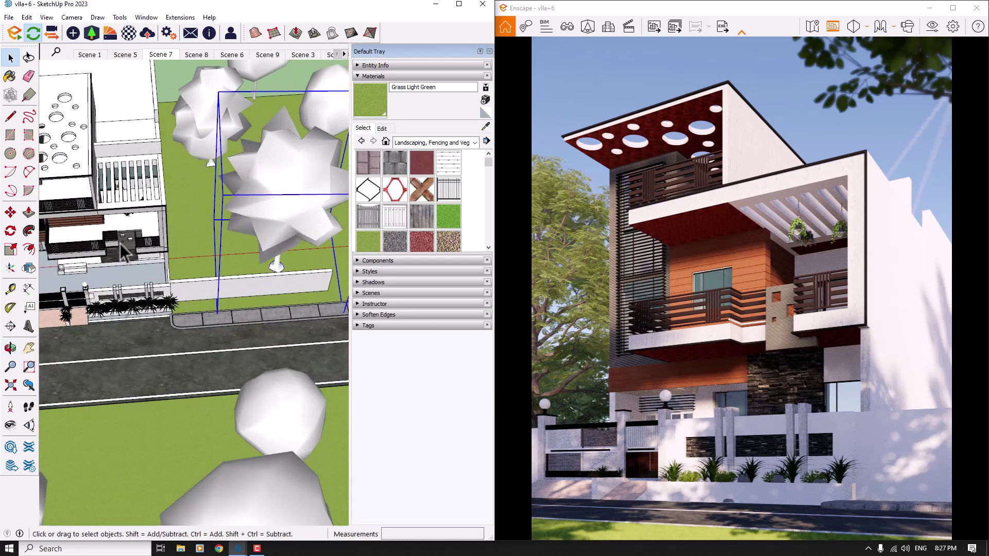
left_click(10, 212)
left_click(288, 313)
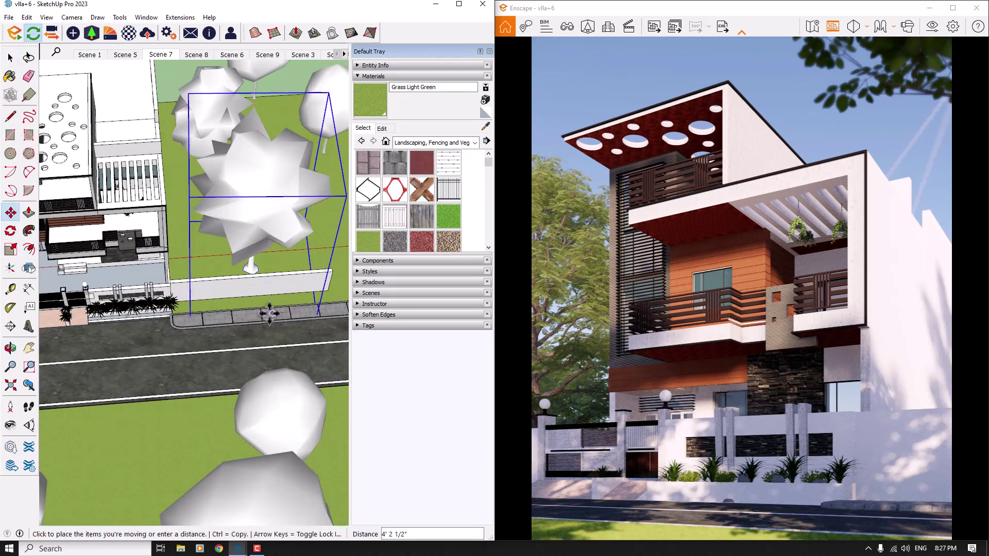
left_click(248, 316)
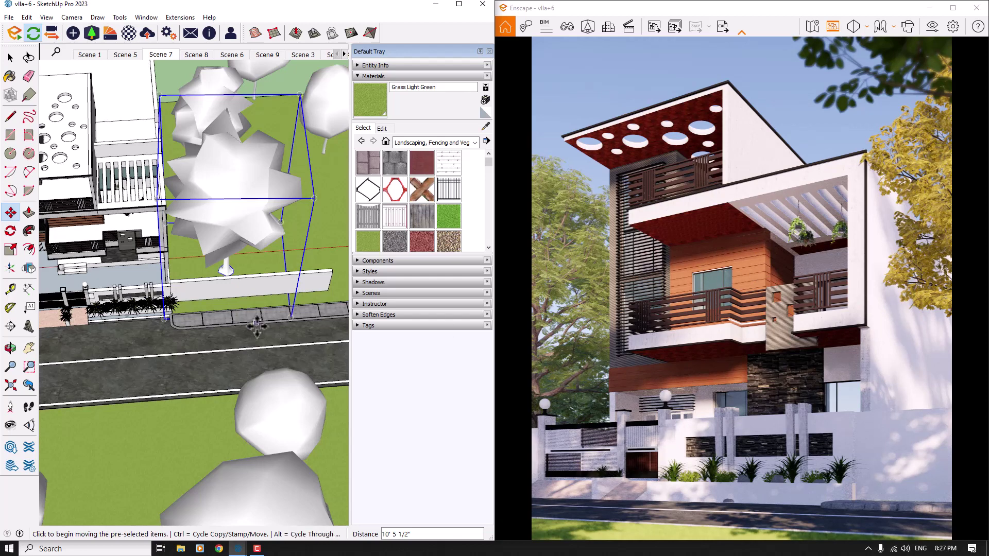
key("space")
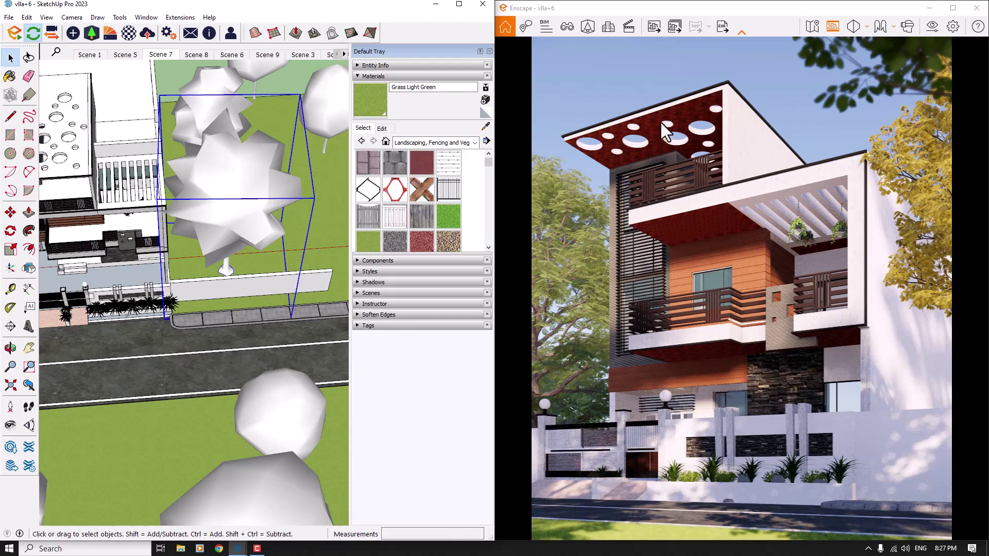
Sample the ceiling material under the perforated roof, disable its texture image and set its color to RGB 139, 138, 130.
scroll(233, 307, "down", 5)
mouse_move(233, 307)
middle_mouse_down()
mouse_move(186, 264)
mouse_move(94, 208)
middle_mouse_up()
scroll(93, 209, "up", 3)
scroll(171, 207, "up", 3)
scroll(171, 206, "up", 5)
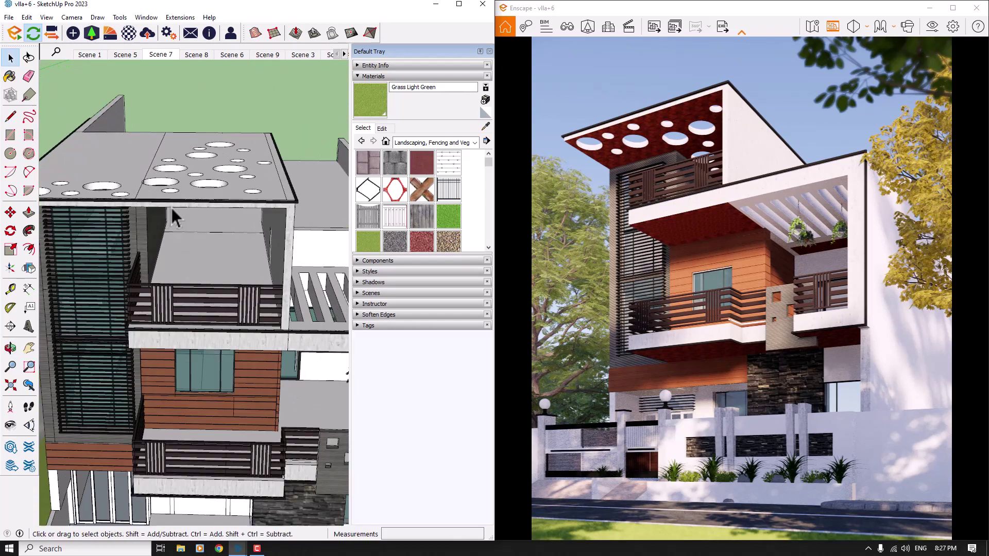
middle_click_drag(278, 300, 281, 200)
key("b")
left_click(182, 92, "alt")
left_click(382, 128)
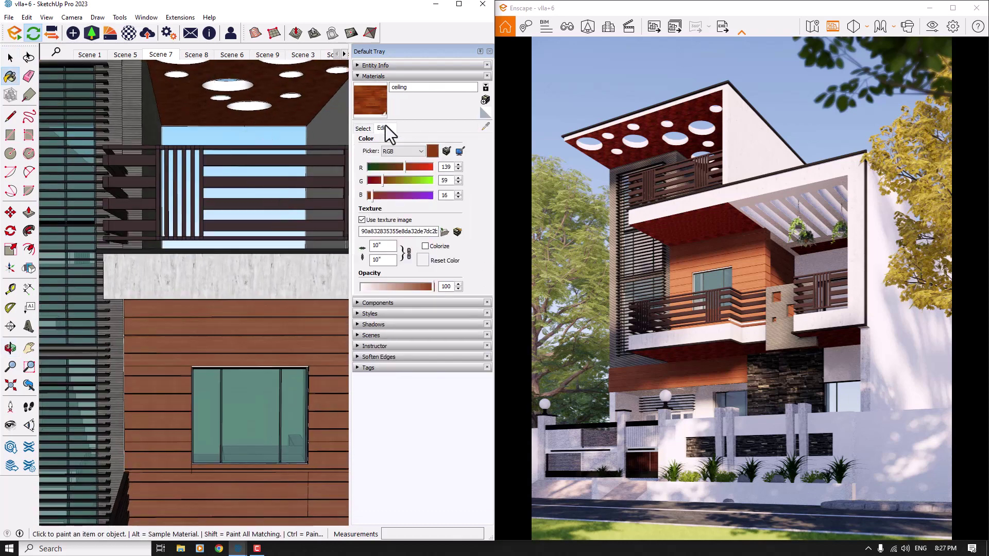
left_click(362, 220)
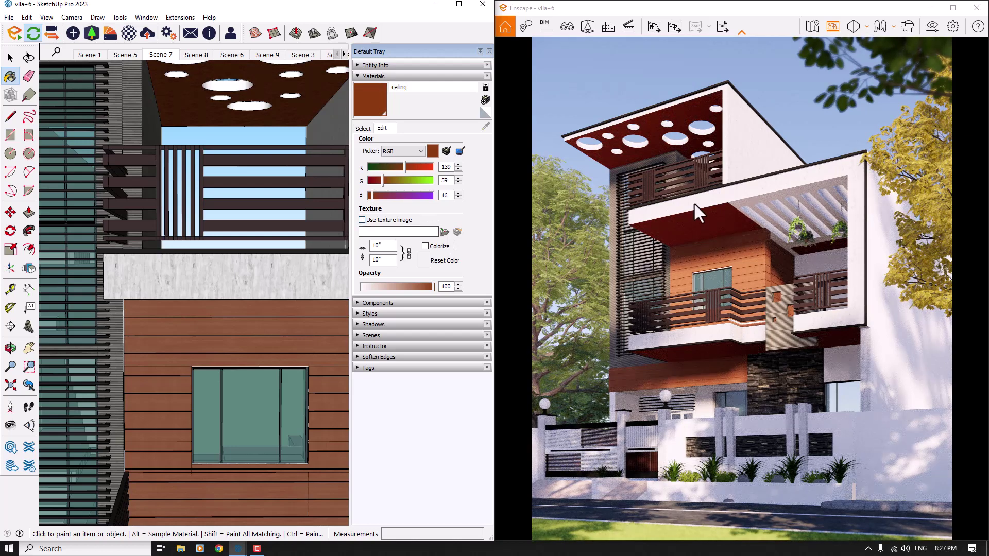
left_click_drag(383, 180, 403, 197)
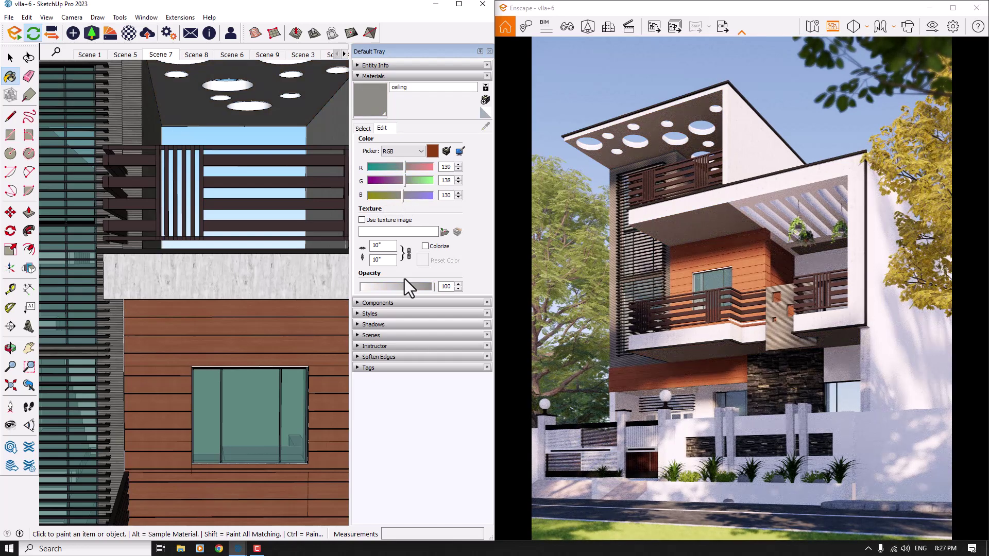
Open the Enscape Material Editor and load the Sketchy_Brick_Multi material by sampling the ribbed wall beside the upper balcony.
left_click(127, 37)
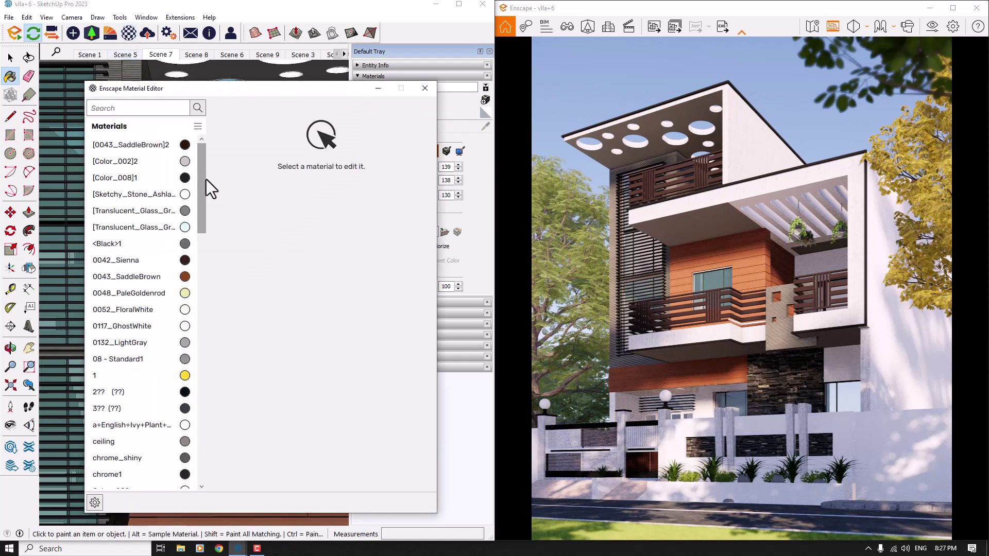
left_click_drag(311, 94, 311, 197)
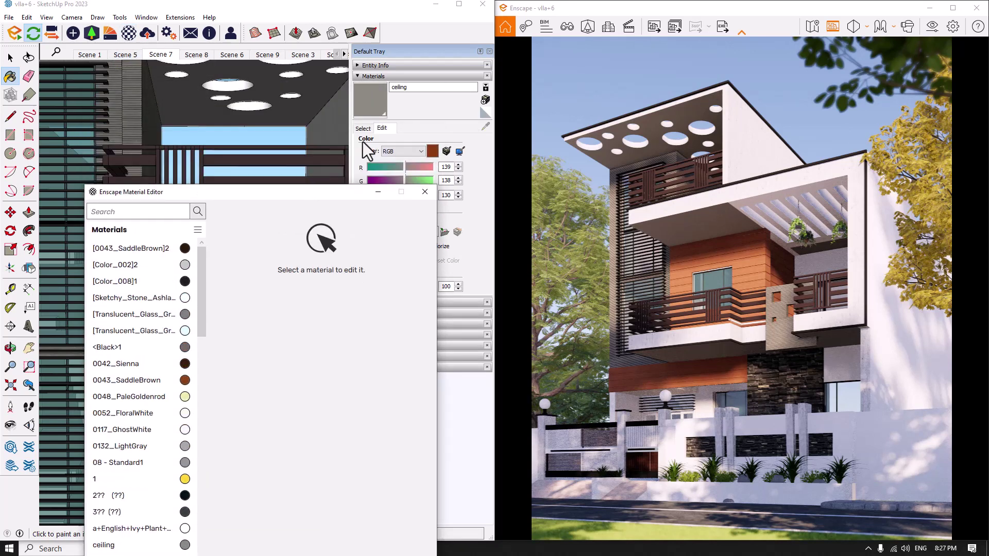
left_click(363, 128)
left_click(490, 127)
scroll(138, 138, "down", 3)
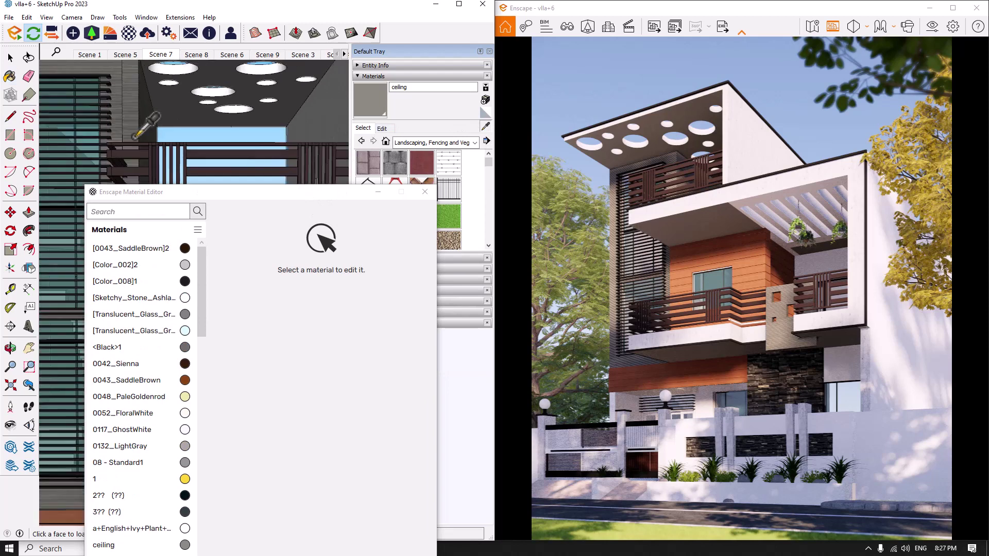
middle_click_drag(138, 138, 105, 166)
scroll(106, 164, "up", 5)
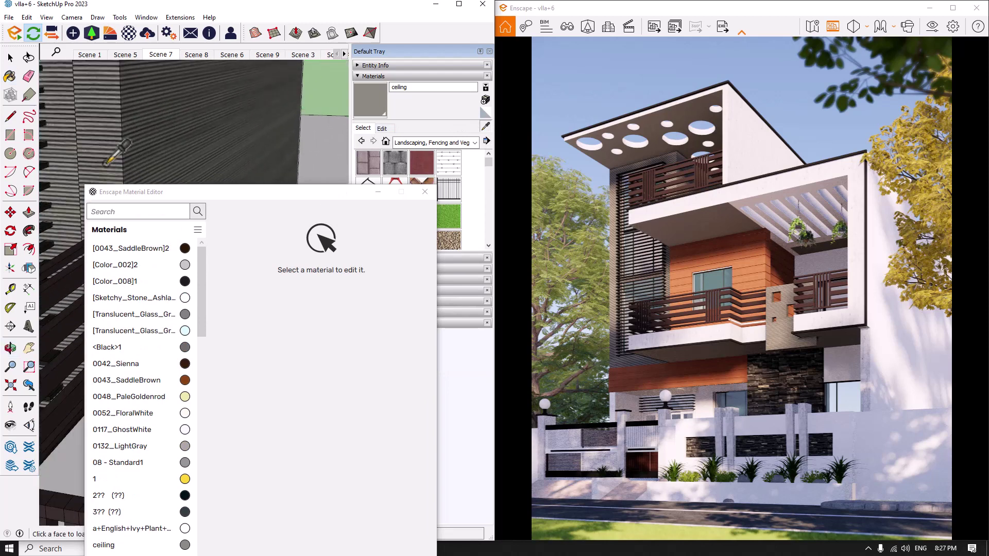
left_click(109, 160)
left_click_drag(218, 196, 127, 85)
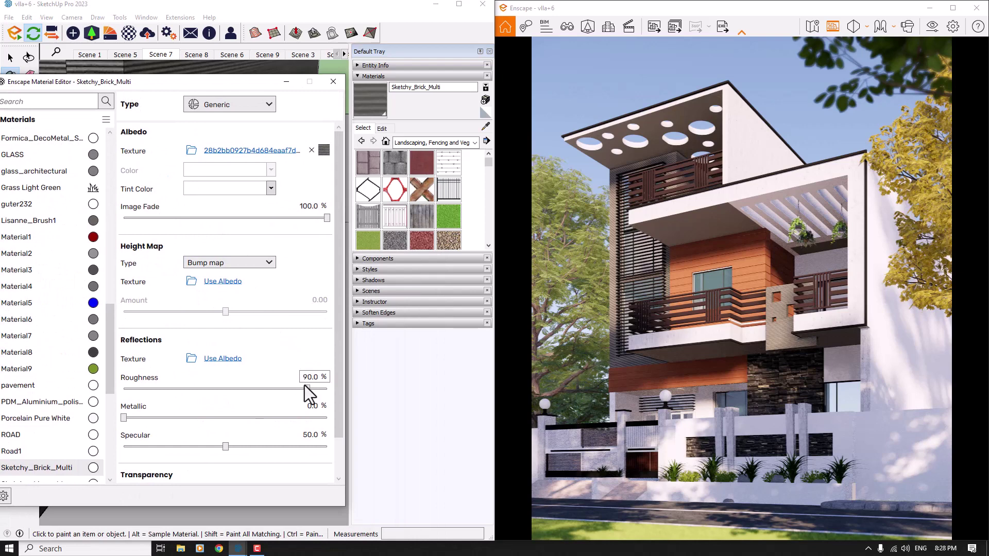
Set the roughness of the Sketchy_Brick_Multi material to 16%.
left_click_drag(305, 388, 232, 390)
left_click_drag(230, 388, 177, 390)
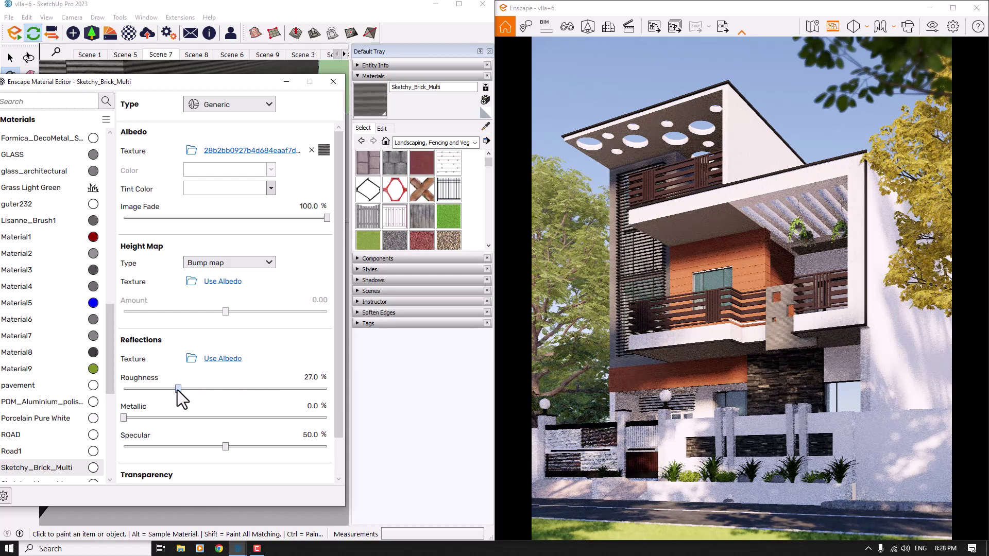
left_click(312, 377)
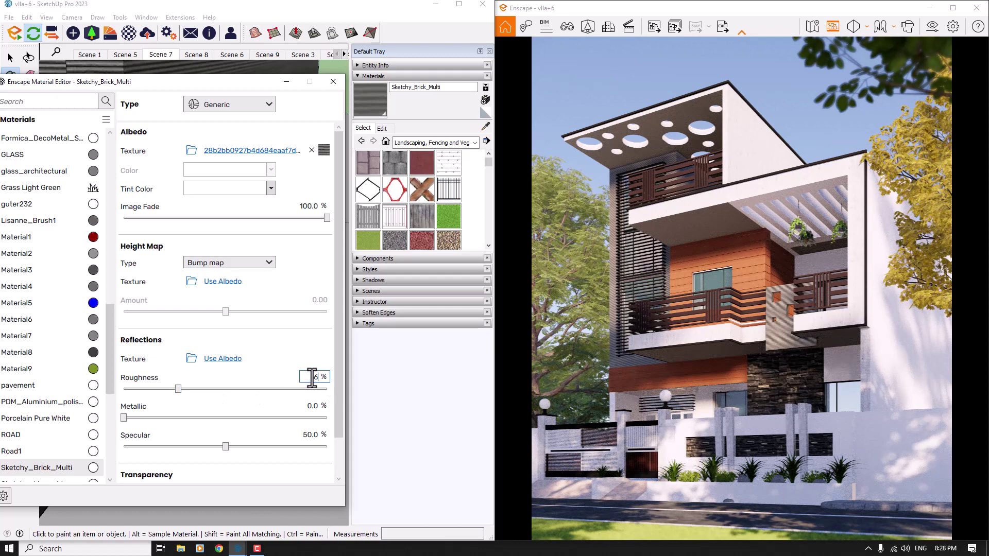
type("16")
key("Return")
Remove the albedo texture from Sketchy_Brick_Multi and give the material a plain grey color.
left_click(311, 150)
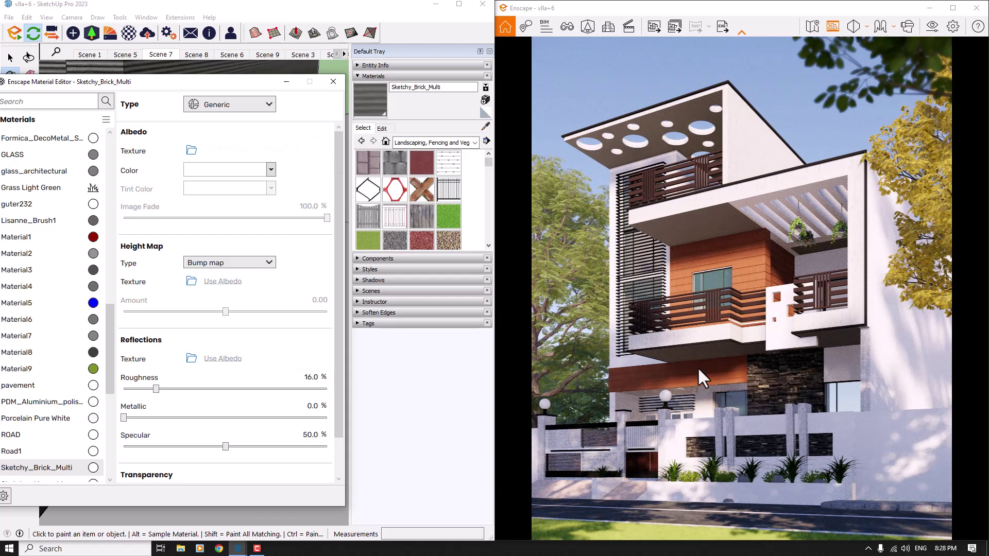
left_click(270, 175)
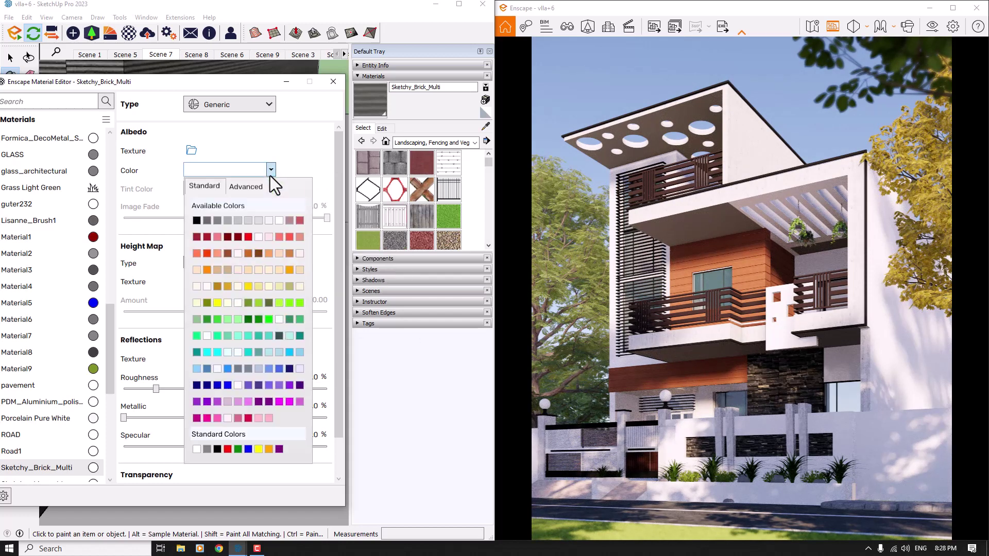
left_click(214, 219)
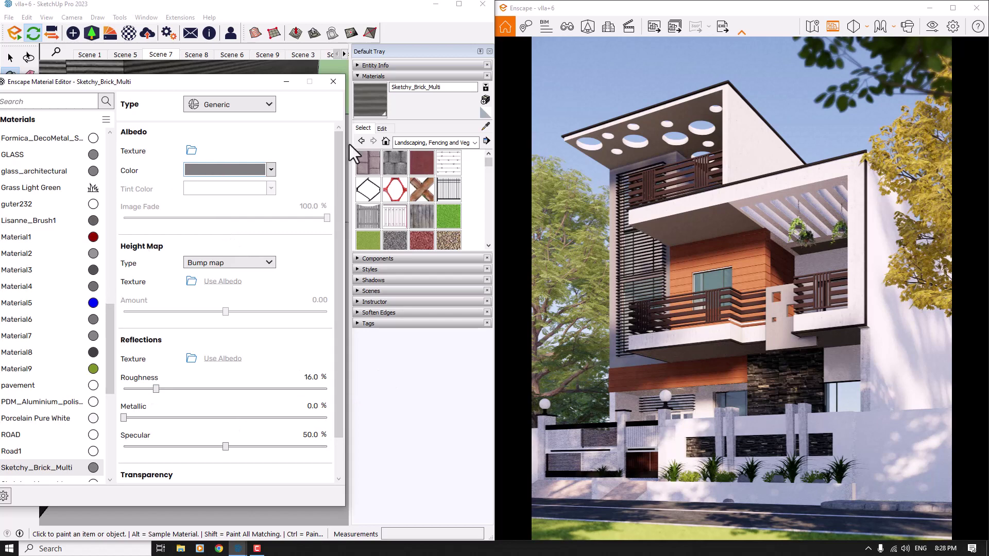
Sample the balcony railing's Color_A25 material and set its roughness to 0% and metallic to about 64.8%.
left_click(484, 126)
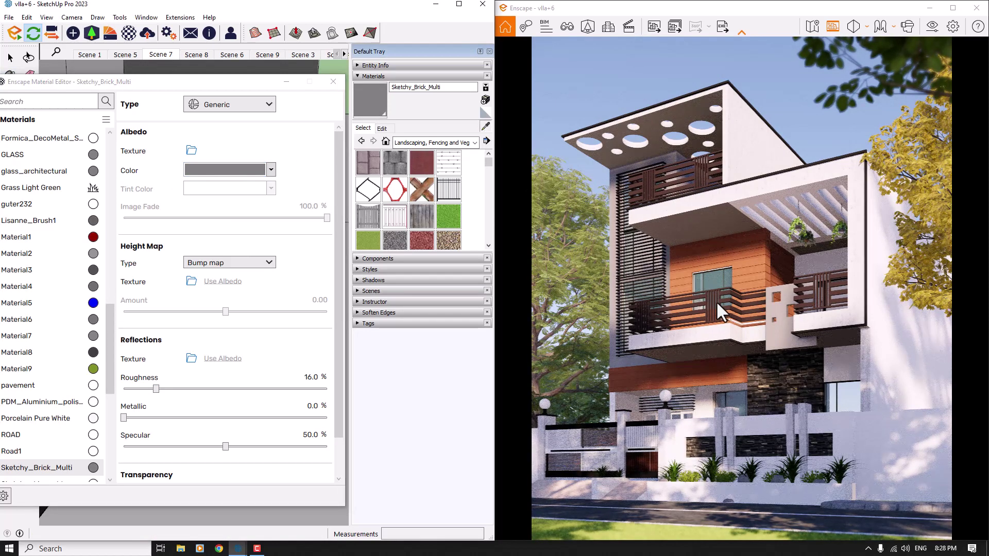
left_click_drag(237, 85, 487, 268)
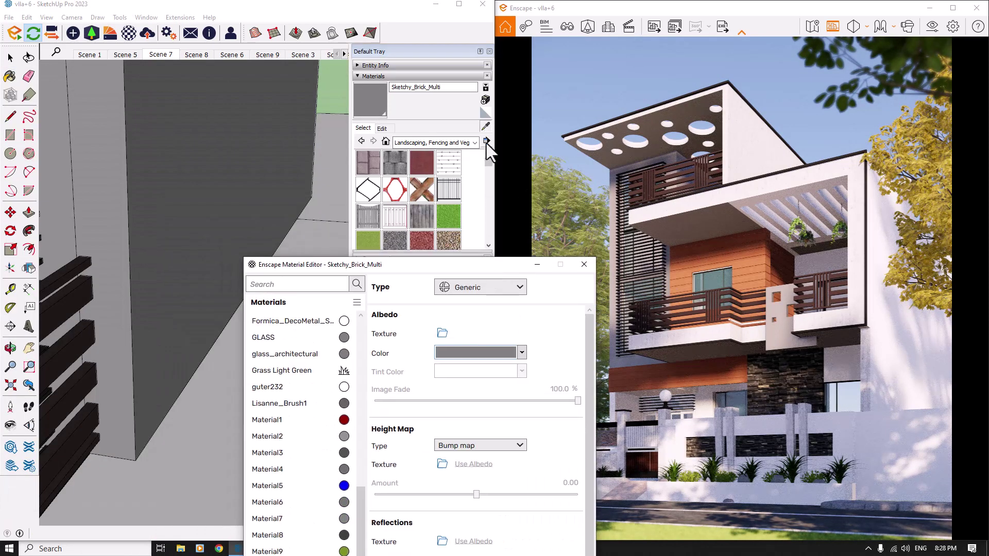
left_click(485, 129)
scroll(208, 202, "down", 5)
scroll(92, 283, "up", 2)
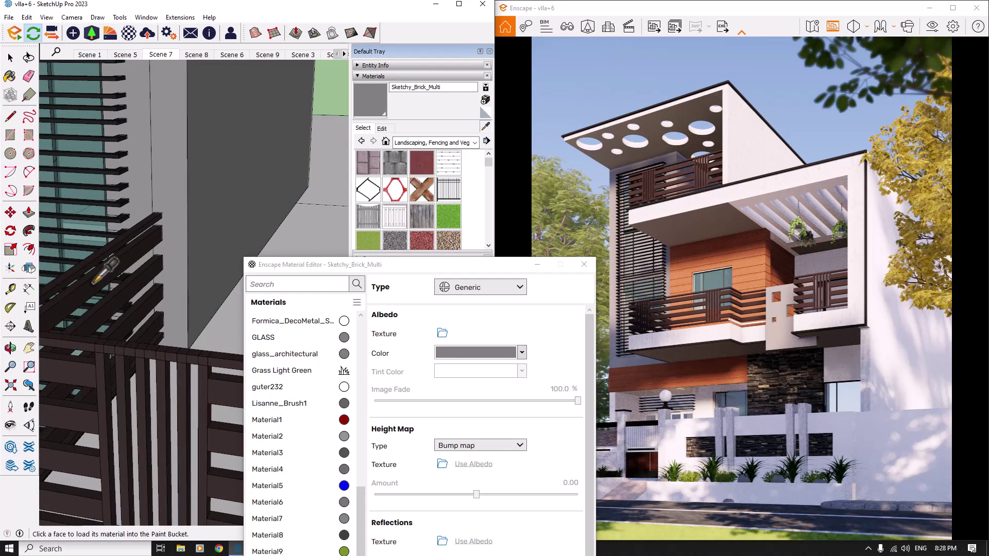
left_click(95, 281)
mouse_move(376, 265)
left_mouse_down()
mouse_move(238, 187)
mouse_move(171, 75)
left_mouse_up()
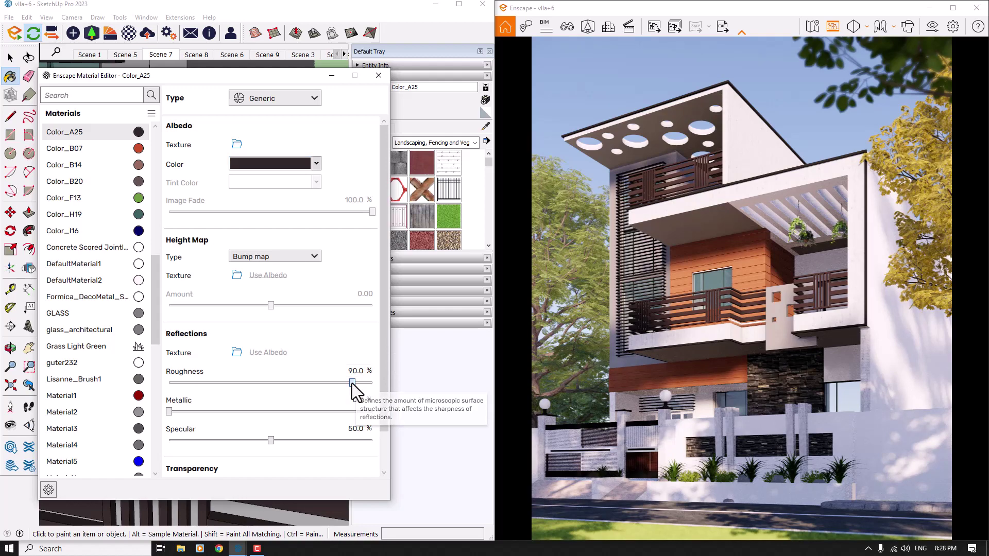
left_click_drag(352, 382, 301, 411)
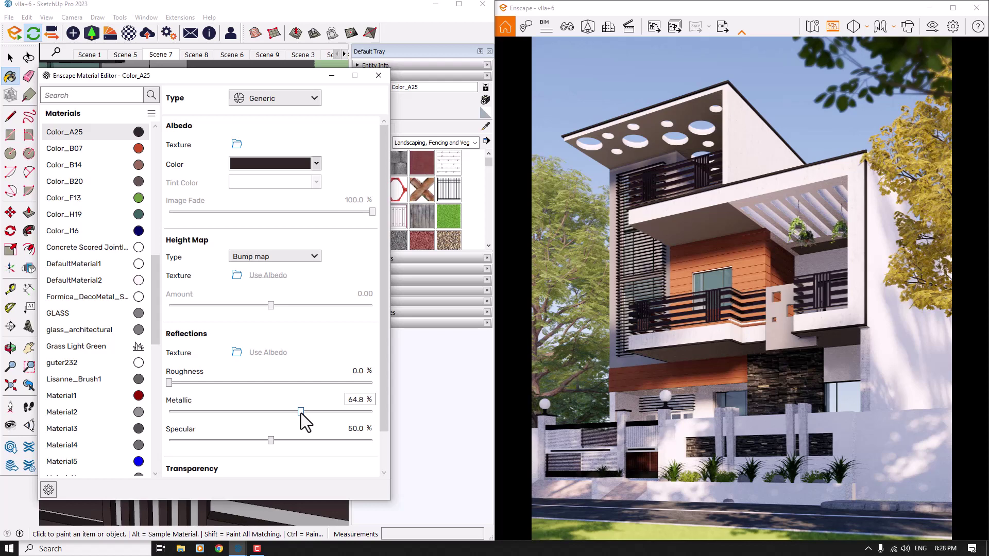
Set the albedo color of the Color_A25 railing material to black and close the Material Editor.
left_click(316, 164)
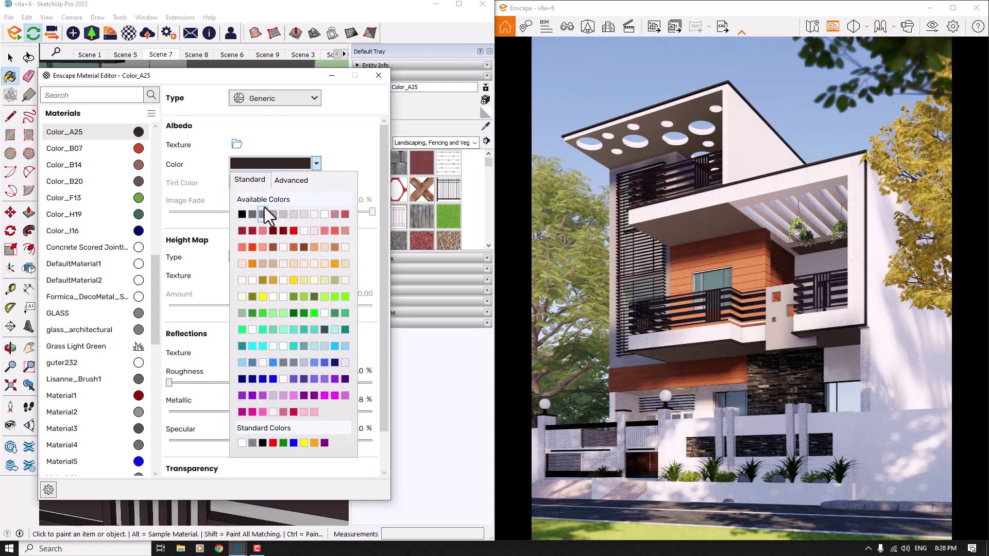
left_click(252, 213)
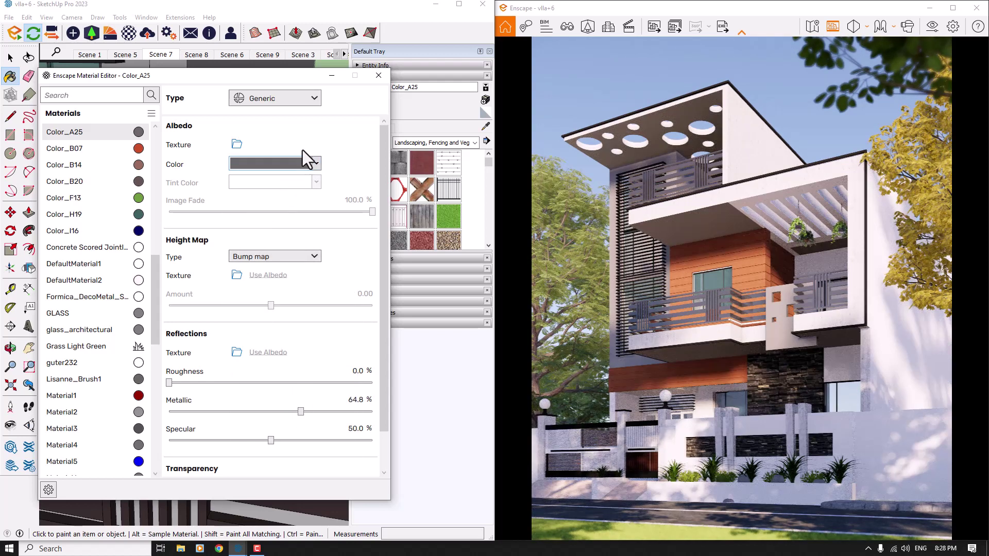
left_click(309, 164)
left_click(240, 212)
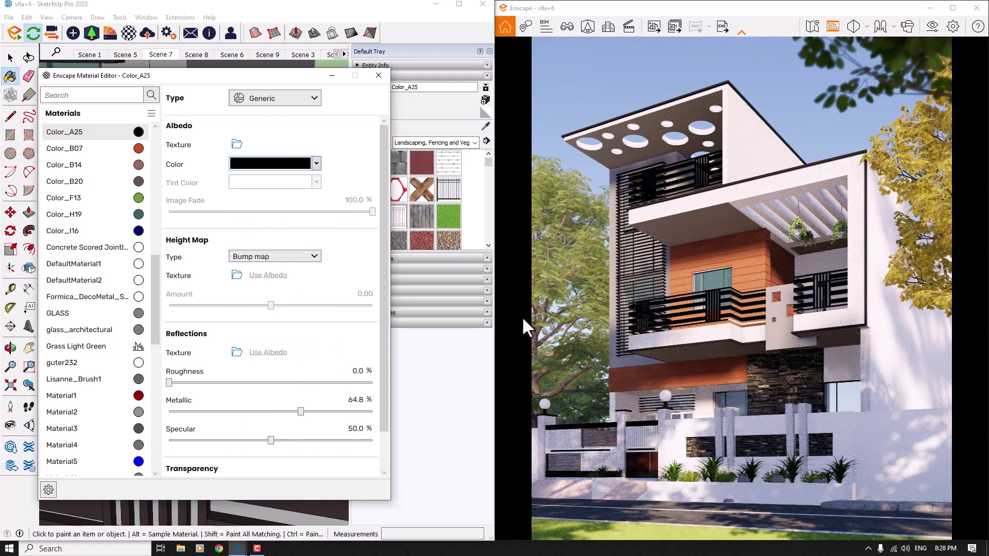
left_click(378, 76)
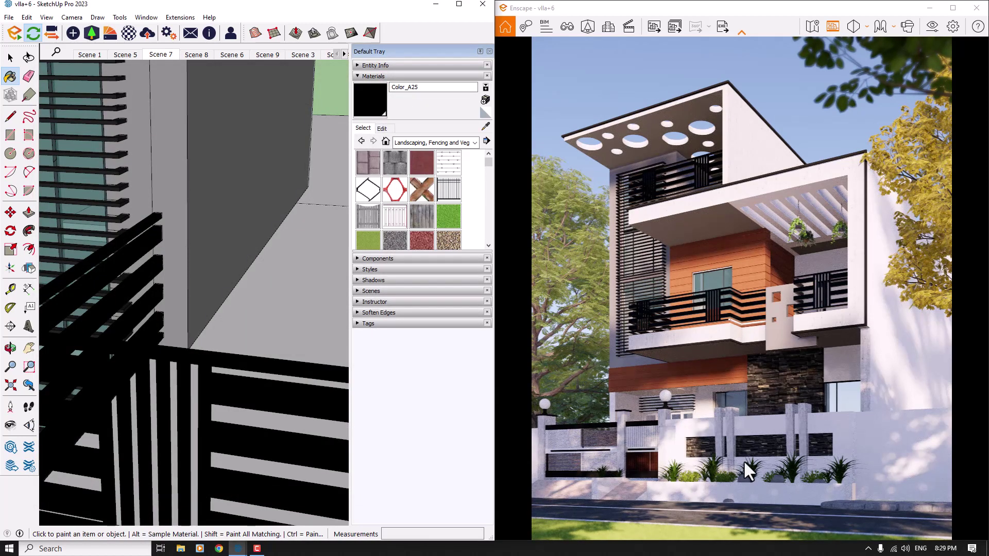
Maximize the Enscape window and open the Asset Library filtered to vehicles.
left_click(952, 8)
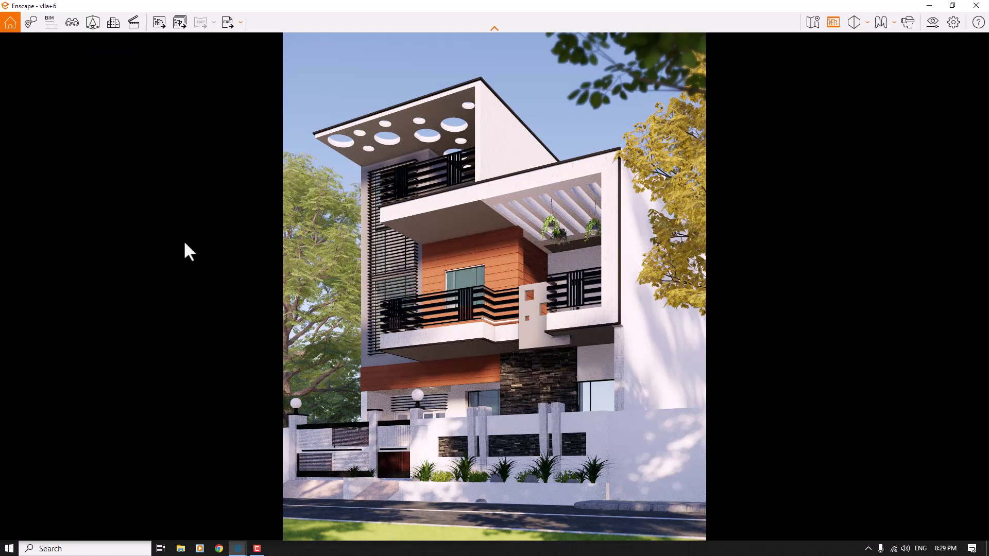
left_click_drag(479, 365, 475, 362)
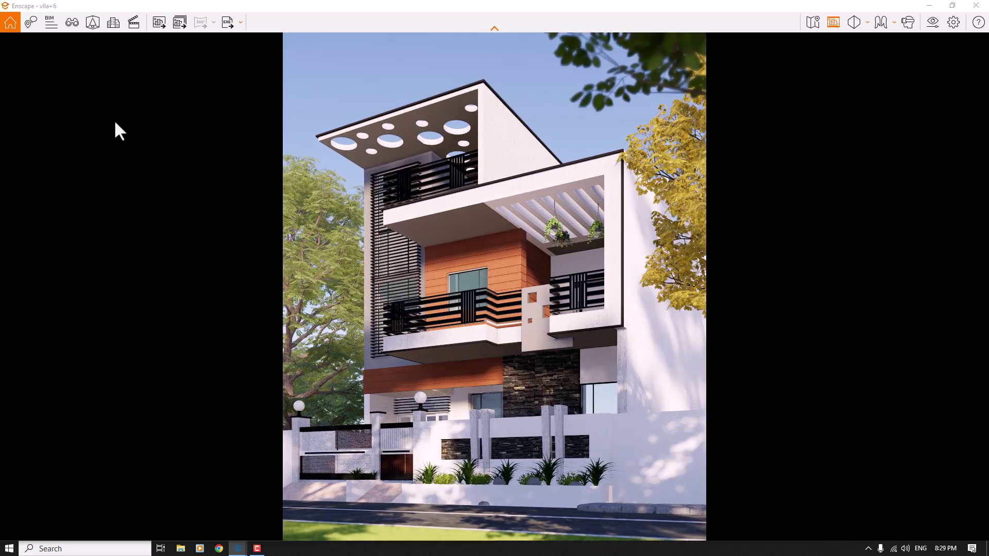
key("F8")
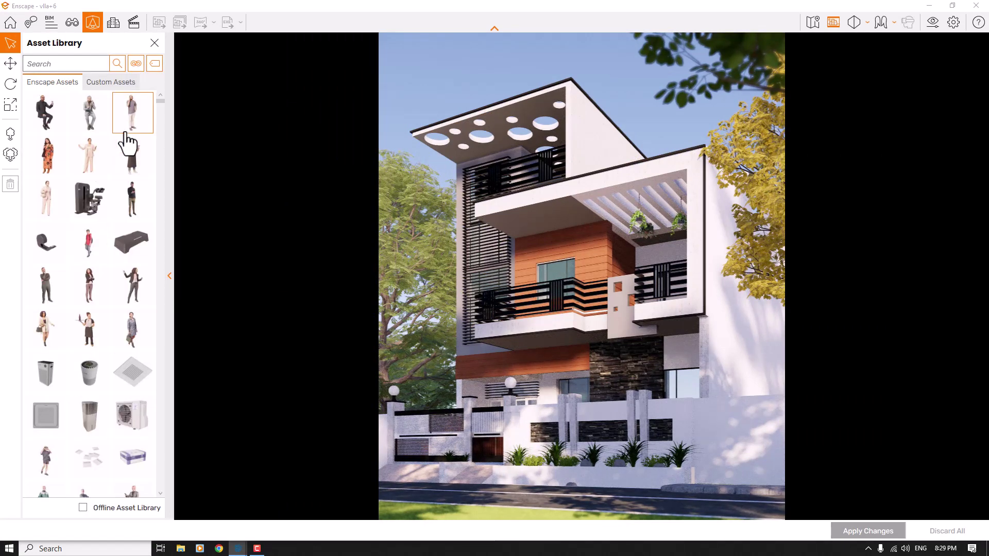
left_click(136, 63)
left_click(160, 285)
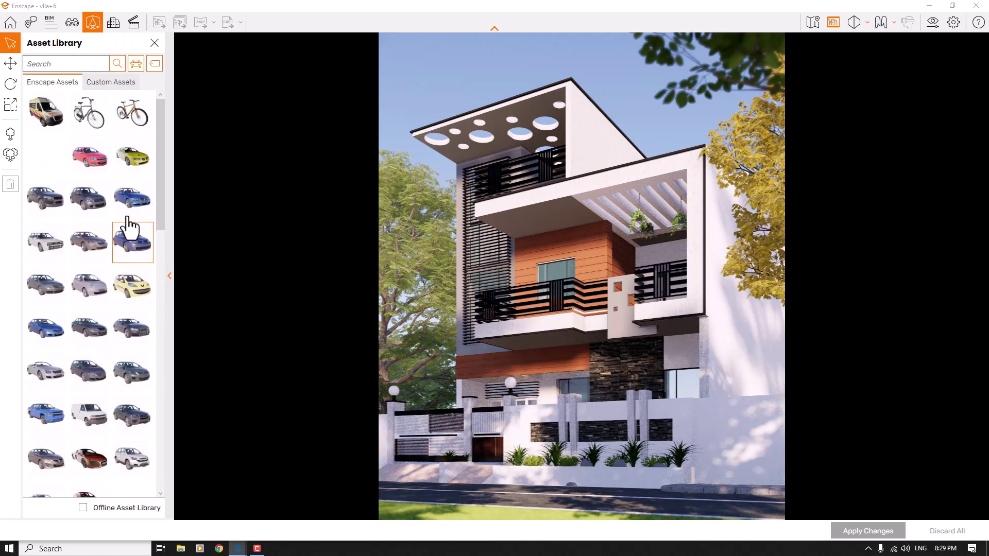
Browse the vehicle assets, place the yellow-green Car 003 on the road in front of the villa's fence and apply the change.
scroll(94, 170, "down", 3)
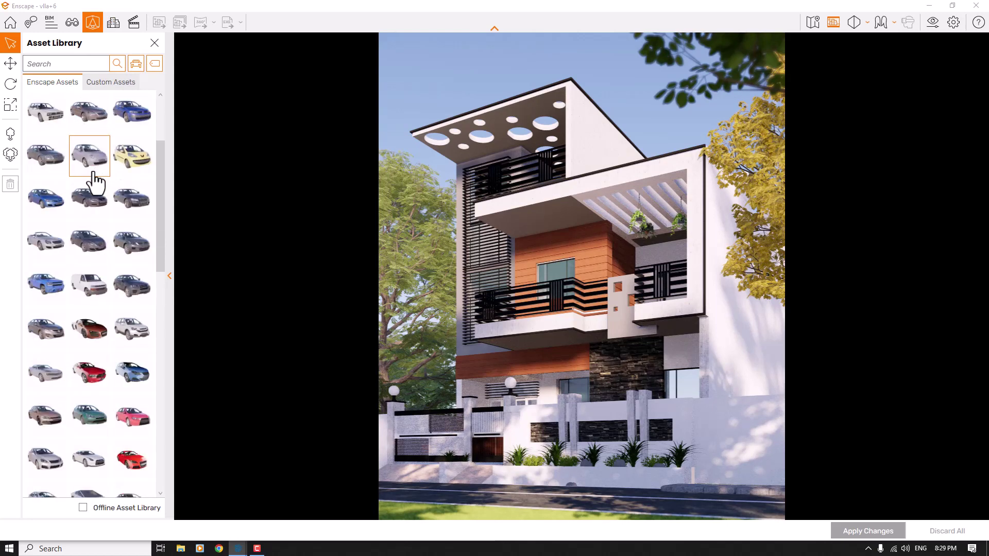
scroll(95, 240, "down", 1)
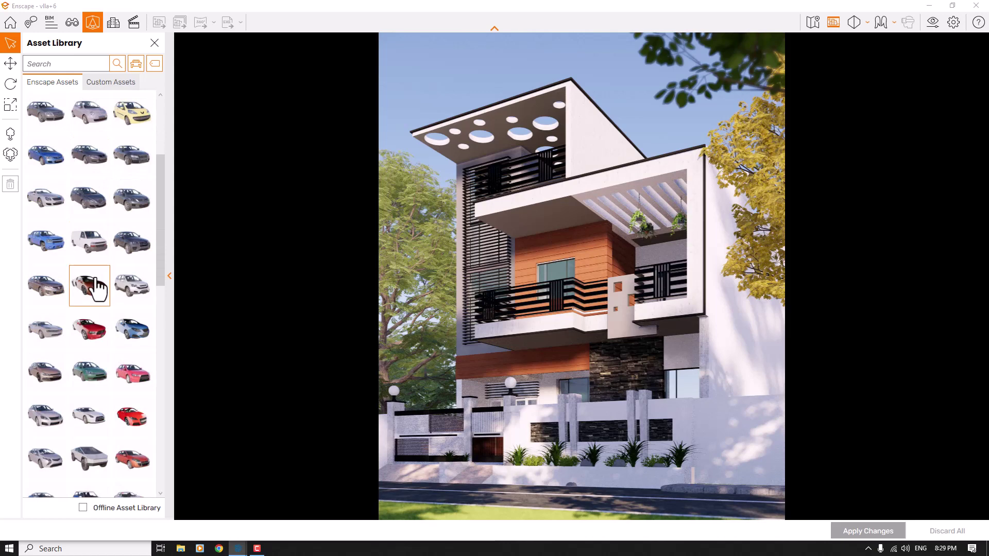
scroll(93, 239, "down", 1)
scroll(122, 253, "down", 2)
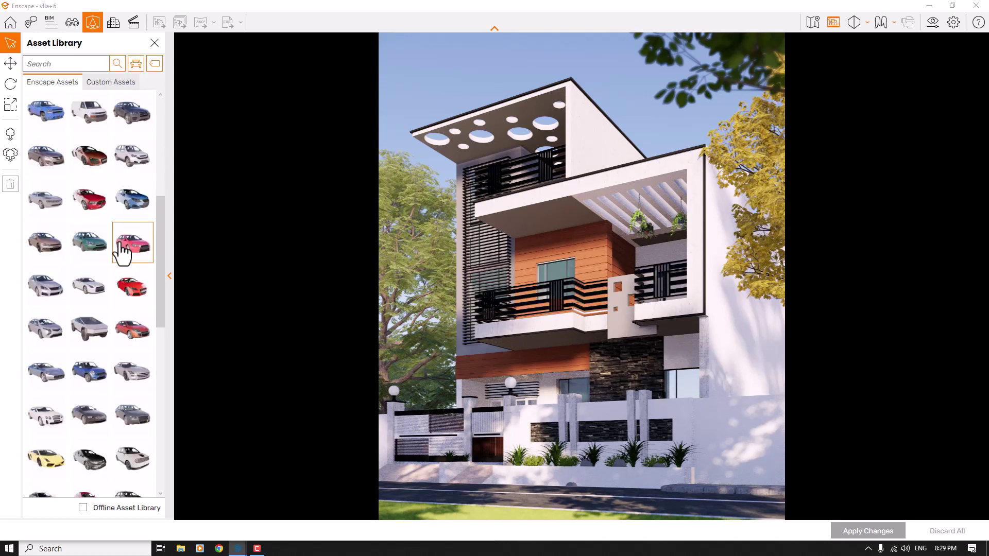
scroll(122, 250, "down", 2)
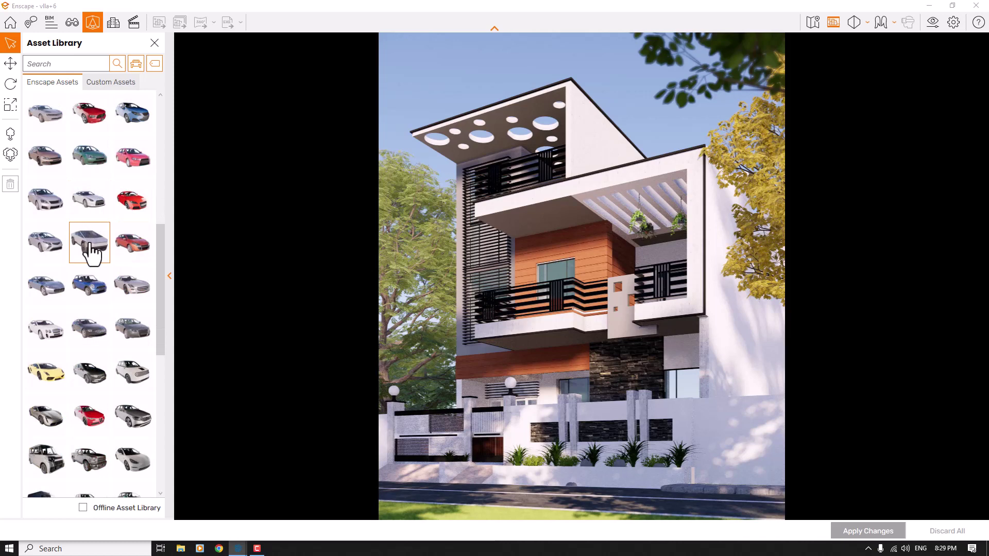
scroll(90, 252, "down", 3)
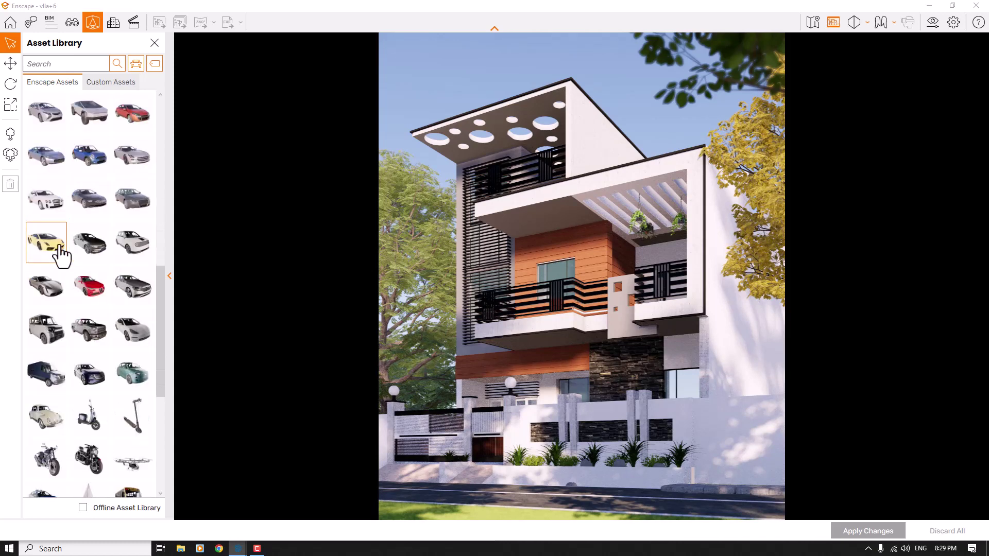
scroll(110, 214, "down", 2)
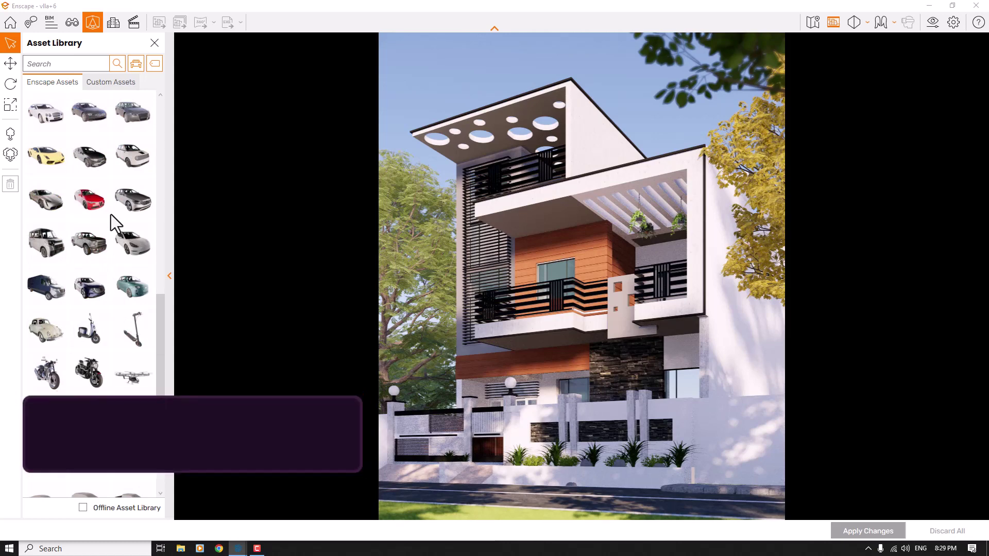
scroll(111, 214, "up", 10)
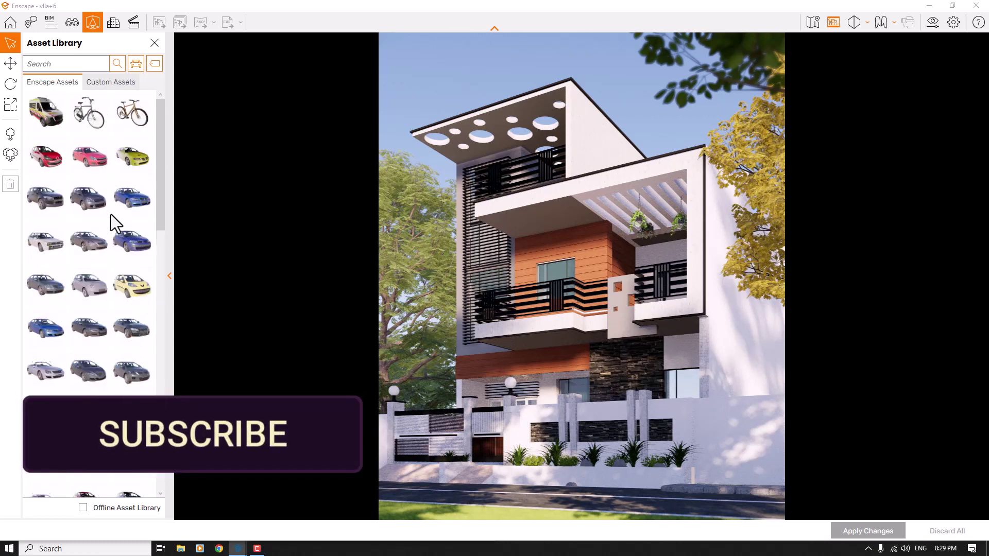
left_click(133, 155)
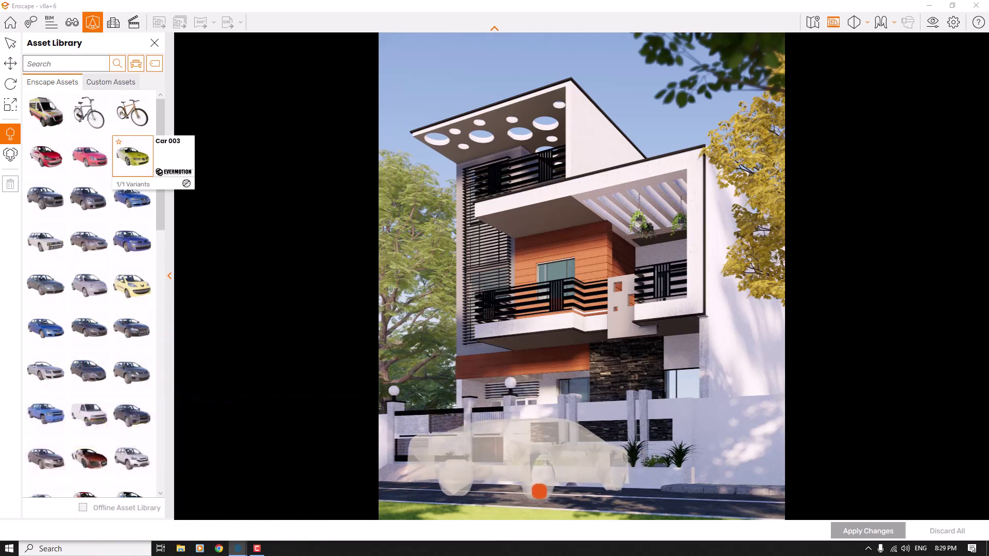
left_click(536, 490)
left_click(839, 530)
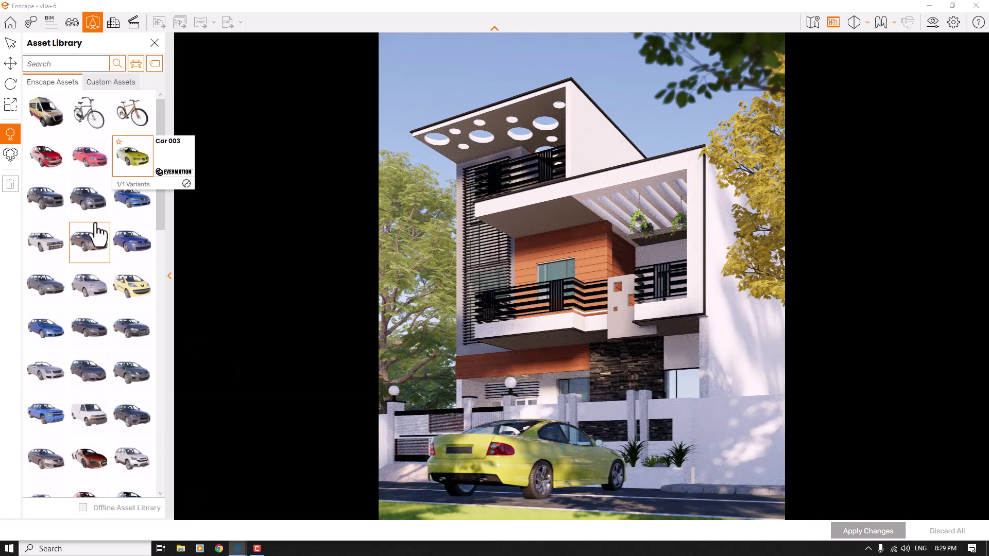
Scale the placed car to 74% and apply the change.
left_click(6, 50)
left_click(521, 456)
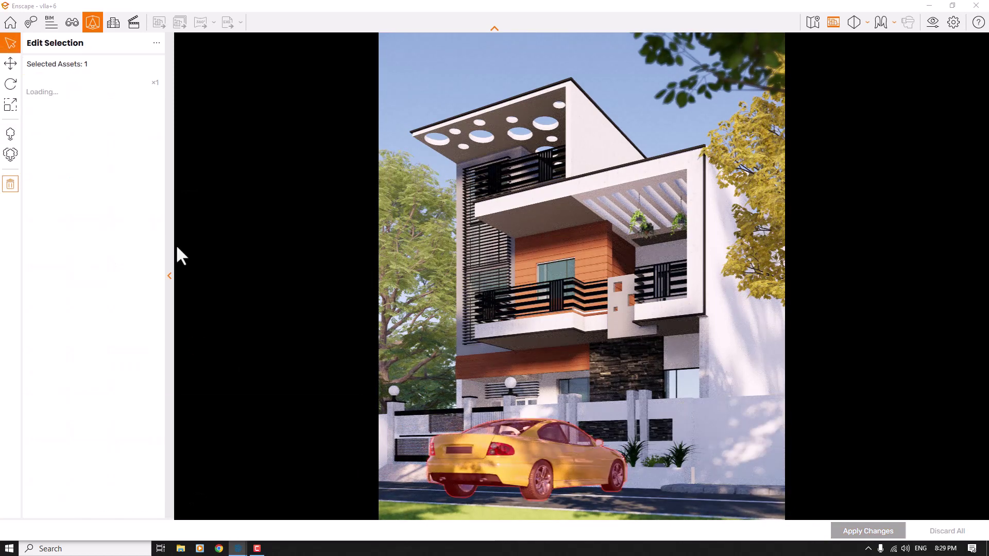
left_click(10, 104)
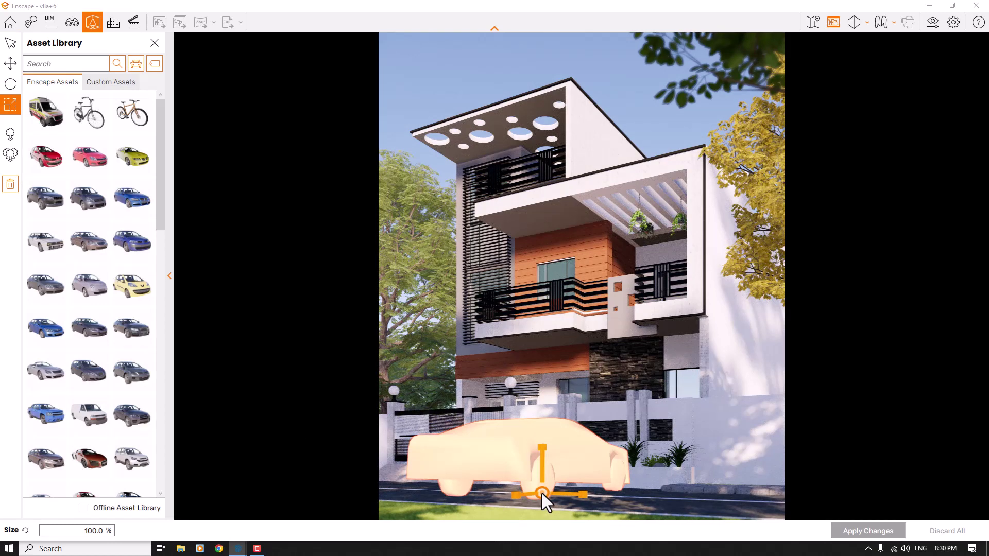
left_click_drag(542, 493, 541, 494)
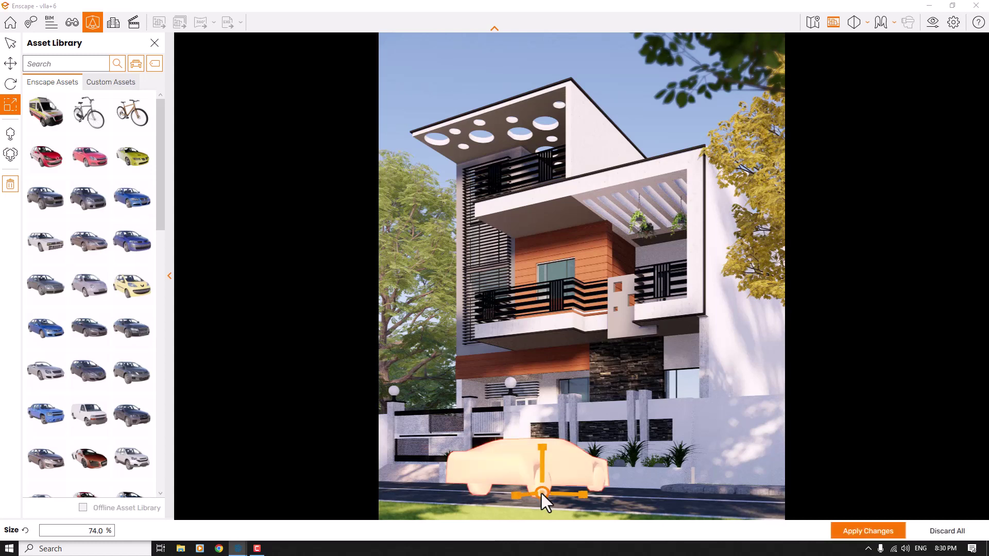
left_click(870, 528)
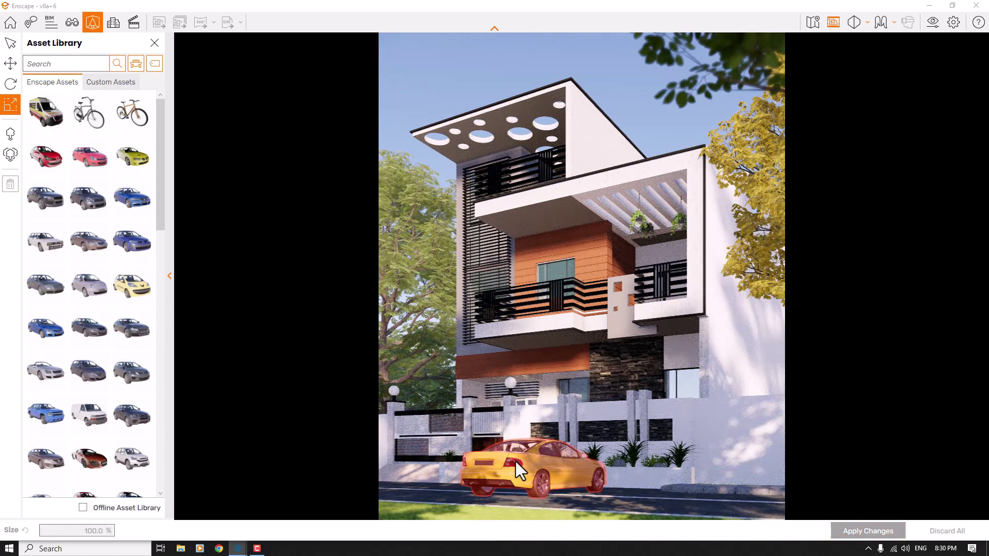
Rotate the car to 90° about the Y axis, shift it slightly on the road and apply the changes.
left_click(533, 459)
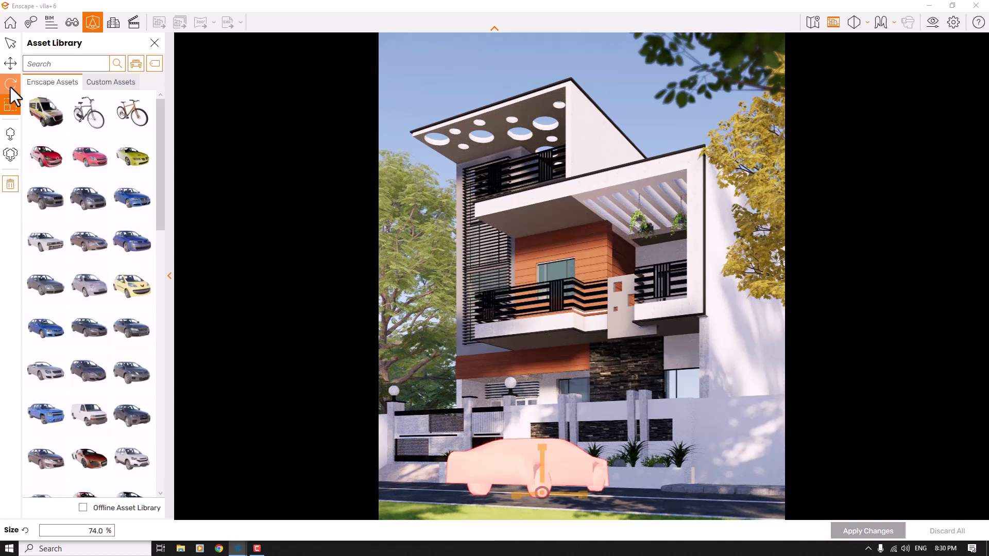
left_click(11, 86)
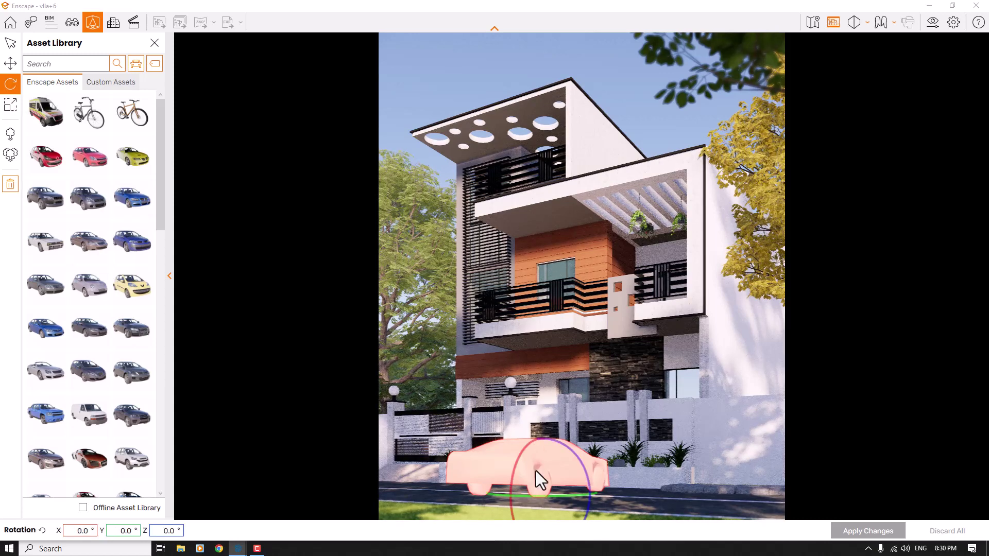
left_click_drag(519, 496, 518, 497)
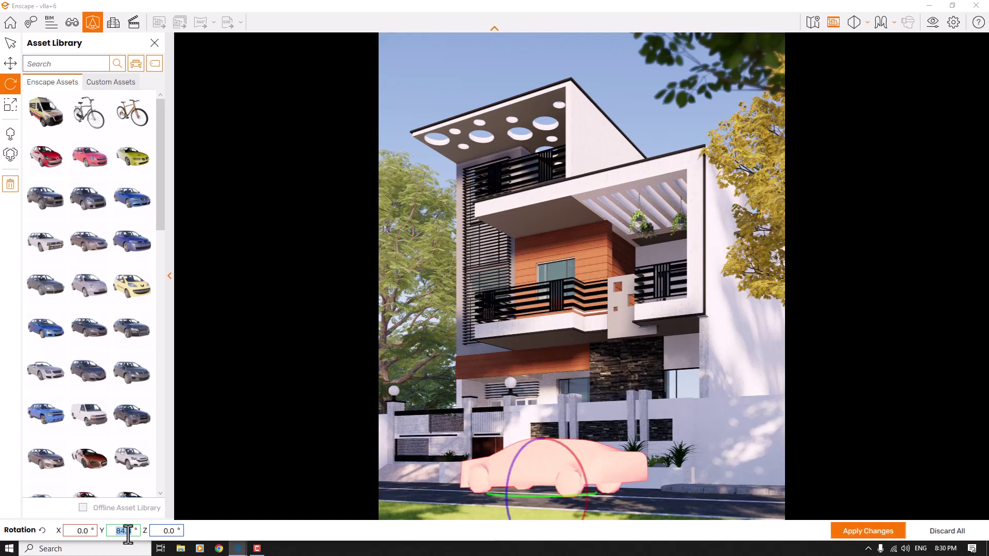
key("Return")
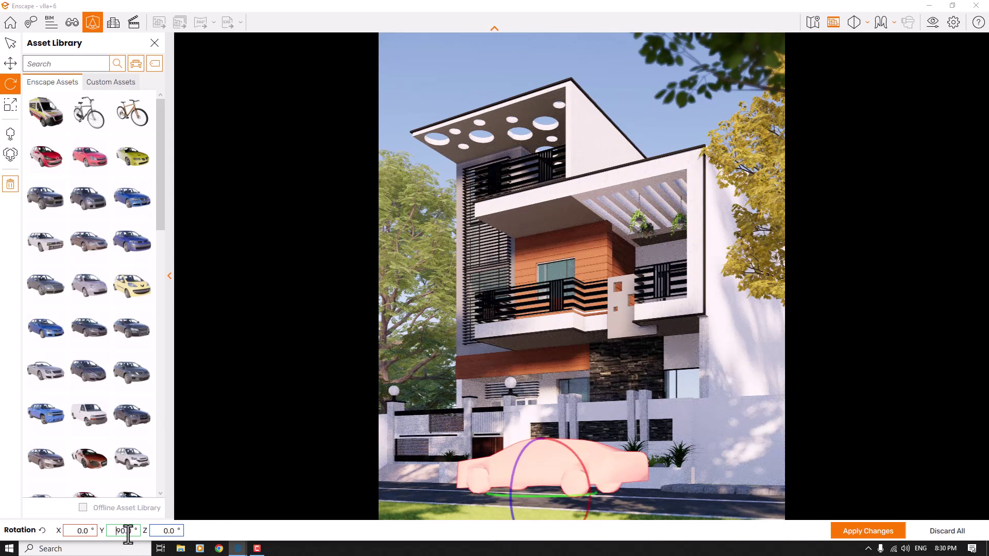
left_click(2, 57)
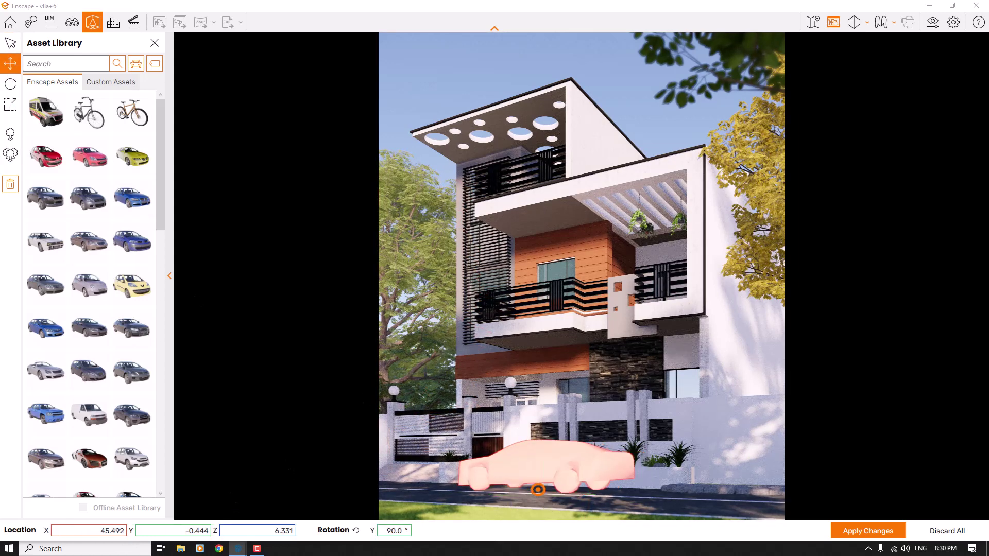
left_click_drag(537, 490, 534, 488)
left_click(854, 532)
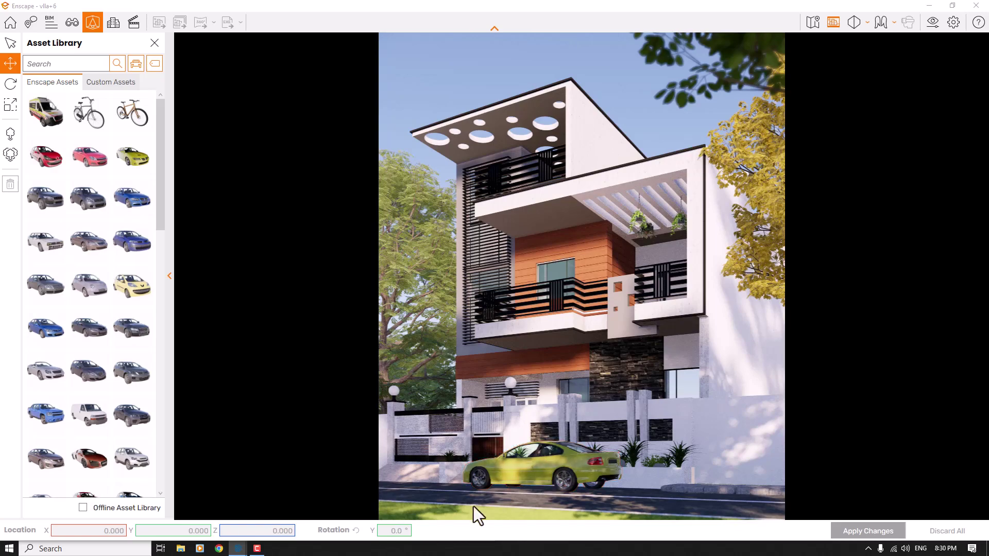
Tile the Enscape window beside SketchUp and close the Asset Library.
left_click_drag(489, 6, 988, 67)
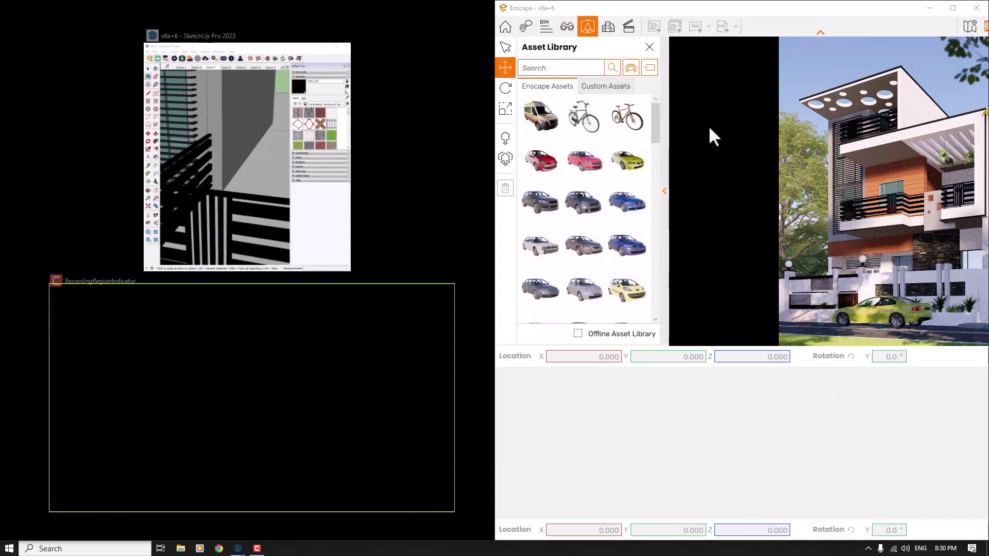
left_click(651, 49)
Move the car in the SketchUp model so its bounding box's lower front corner meets the curb at the paved driveway's edge.
scroll(216, 245, "down", 8)
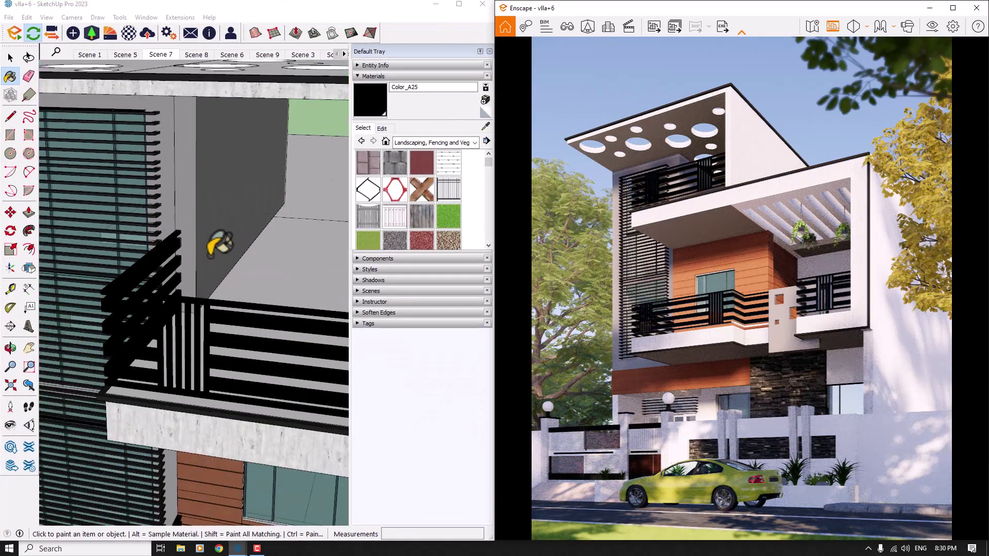
scroll(197, 272, "down", 4)
mouse_move(278, 331)
middle_mouse_down()
mouse_move(295, 390)
mouse_move(170, 314)
mouse_move(230, 335)
middle_mouse_up()
left_click(10, 58)
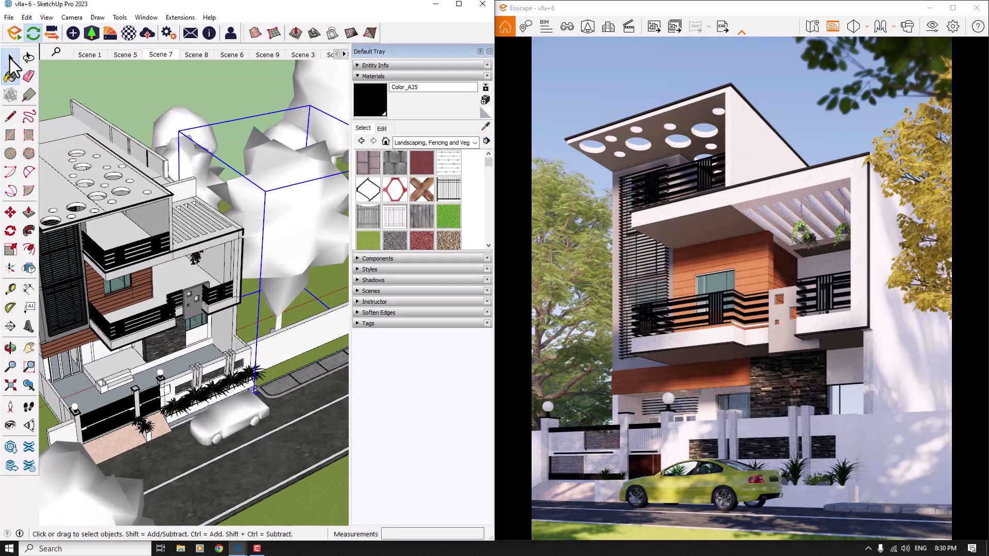
scroll(220, 432, "up", 5)
left_click(220, 431)
mouse_move(221, 431)
middle_mouse_down()
mouse_move(400, 412)
mouse_move(398, 420)
middle_mouse_up()
scroll(309, 391, "up", 6)
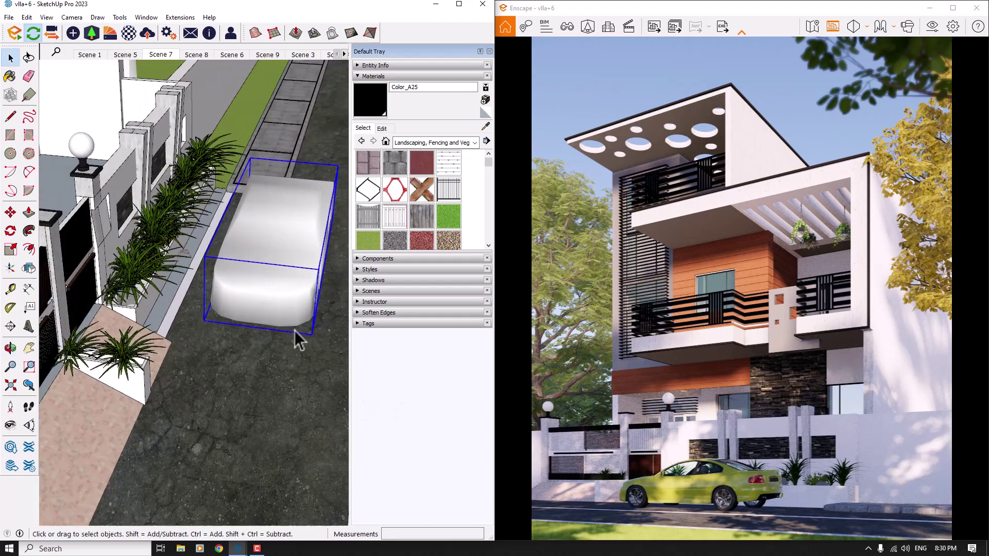
left_click(11, 212)
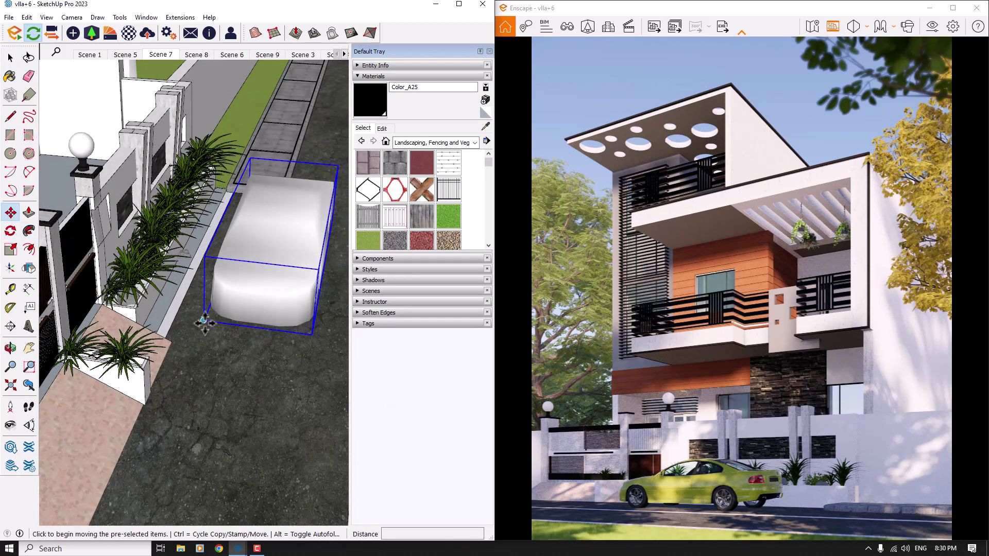
left_click(205, 322)
scroll(205, 322, "up", 5)
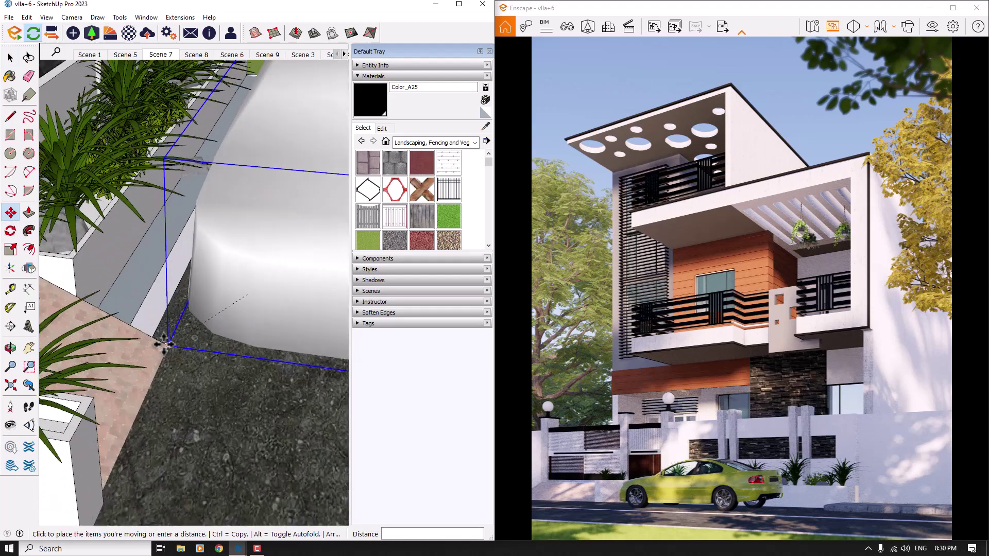
scroll(165, 344, "up", 1)
key("space")
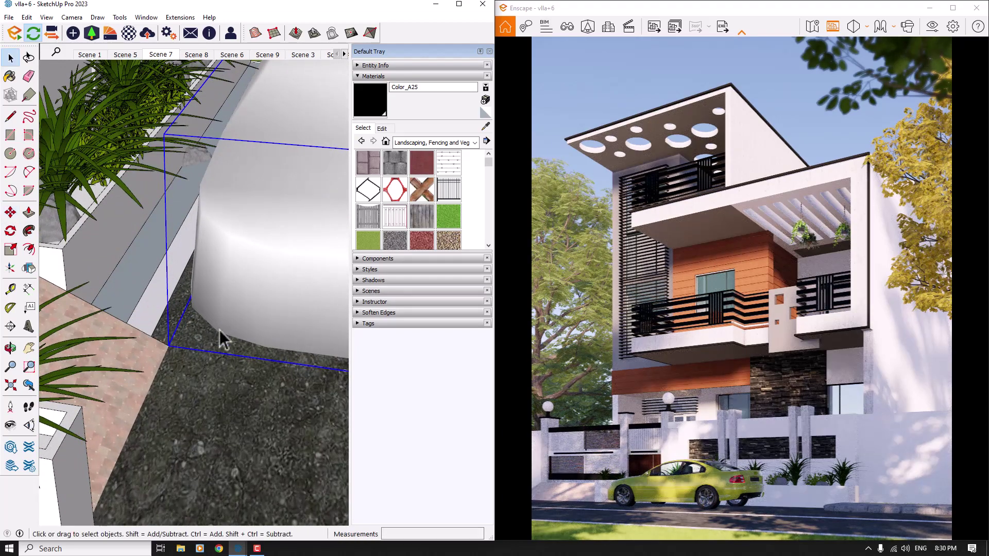
Recolor the parked car (Car 003) to white in the Asset Library, apply the change and close the library.
left_click(588, 30)
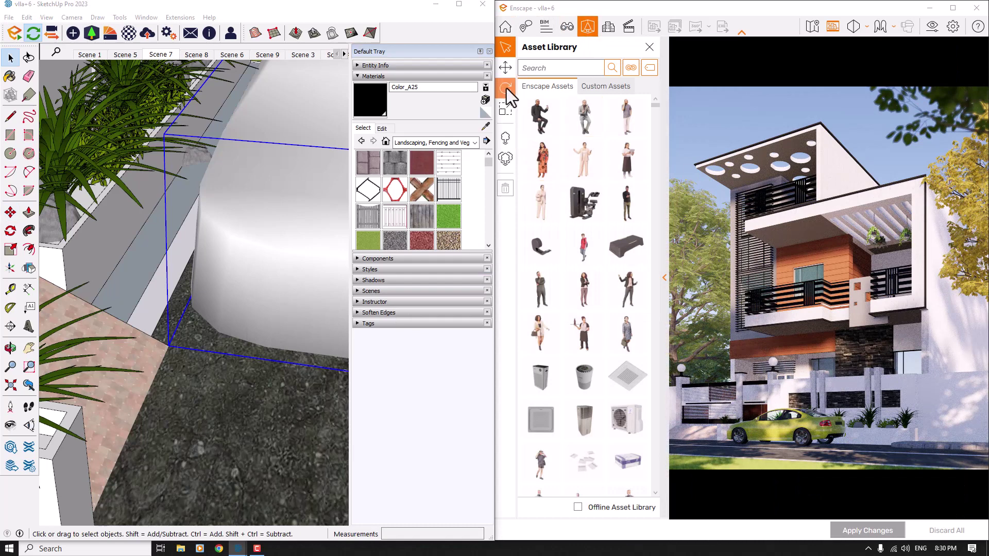
left_click(779, 422)
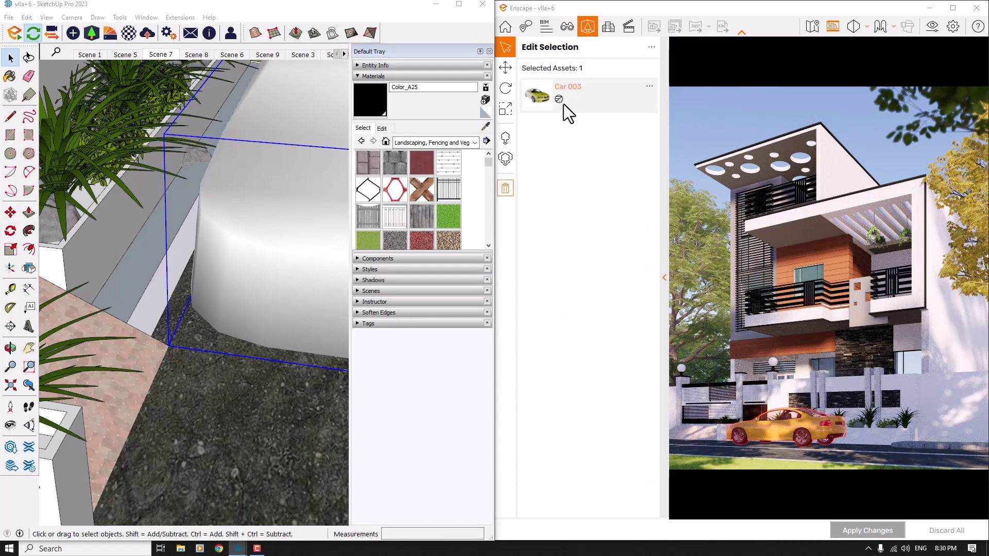
left_click(563, 104)
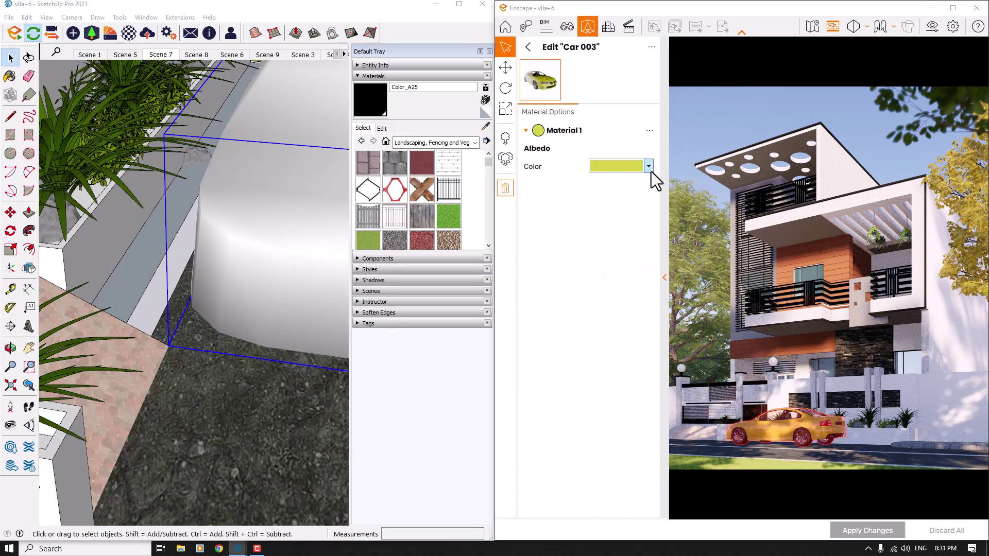
left_click(650, 169)
left_click(613, 214)
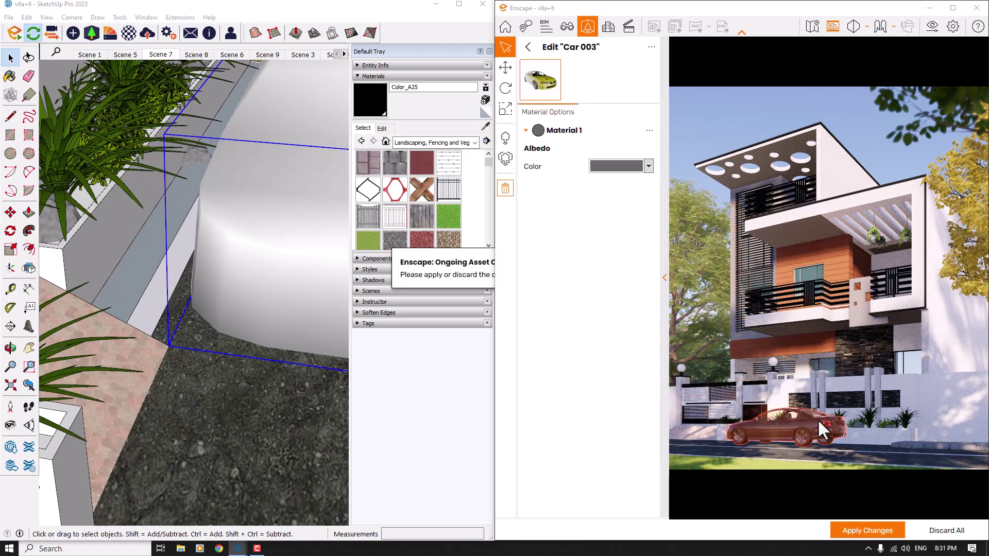
left_click(646, 167)
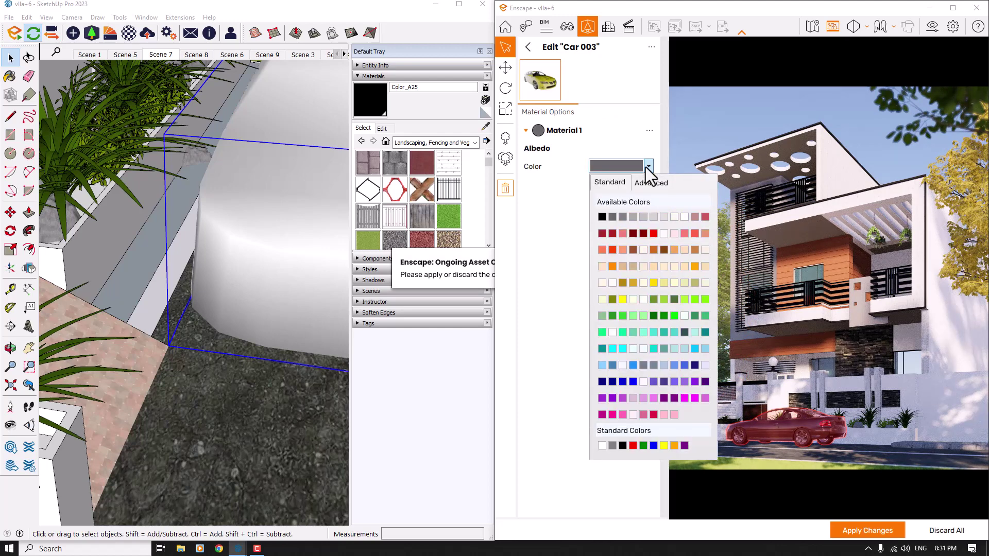
left_click(684, 214)
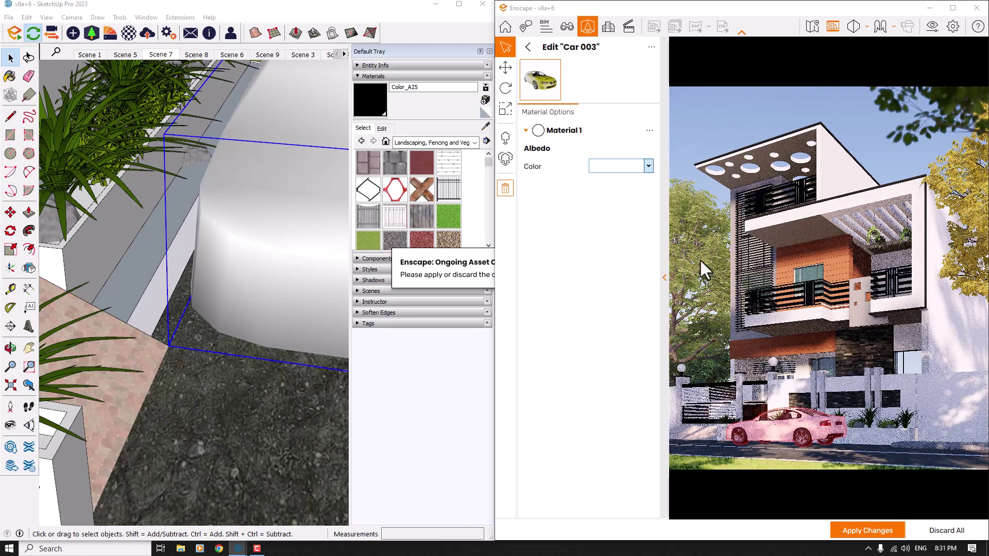
left_click(873, 530)
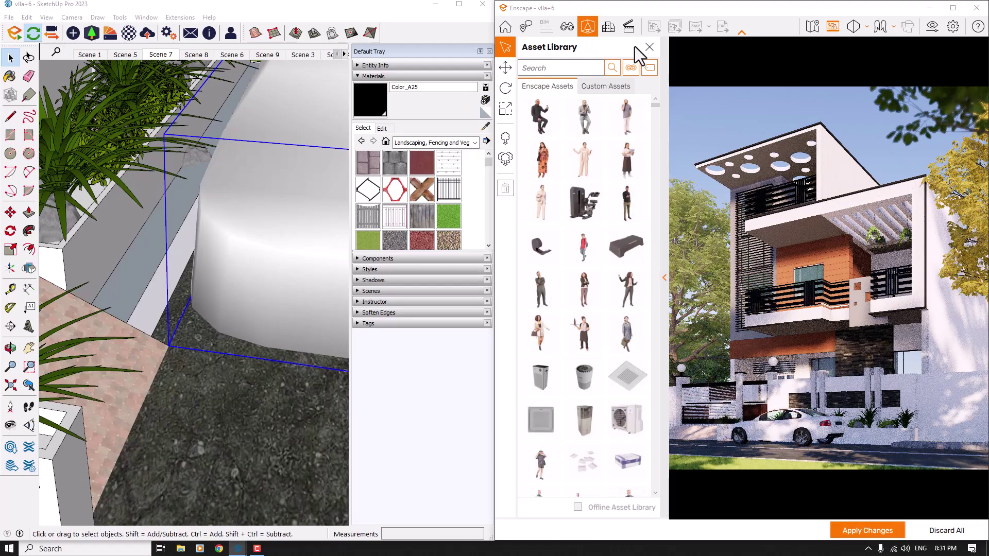
left_click(650, 47)
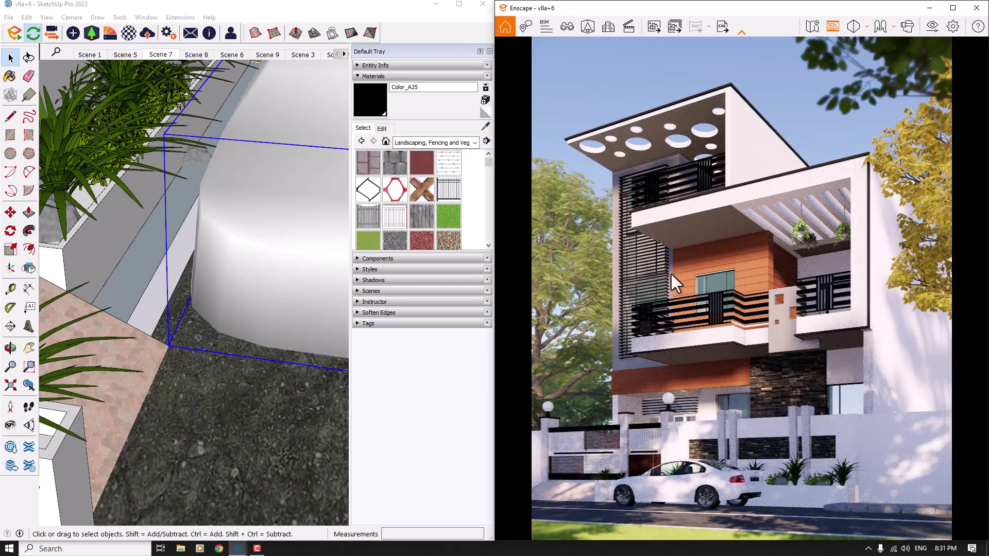
Sample the material of the front boundary wall behind the car and open the wall group for editing.
scroll(224, 283, "down", 8)
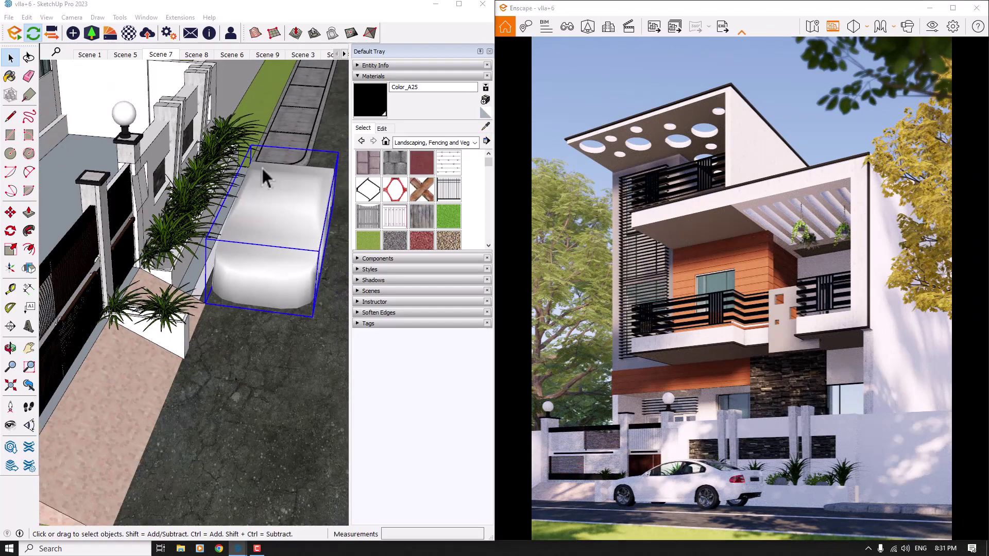
mouse_move(265, 176)
middle_mouse_down()
mouse_move(88, 175)
mouse_move(95, 198)
middle_mouse_up()
mouse_move(230, 179)
middle_mouse_down()
mouse_move(165, 192)
mouse_move(166, 144)
middle_mouse_up()
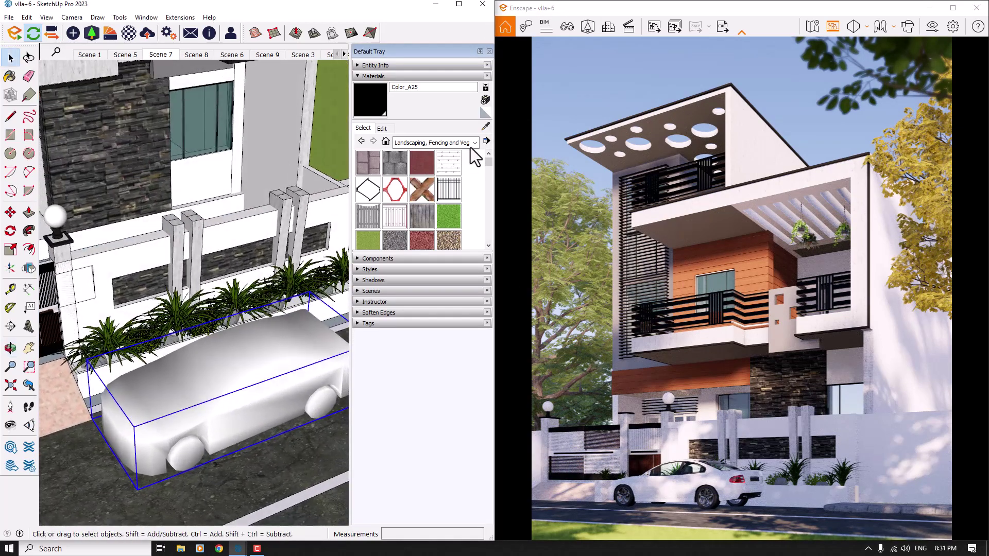
left_click(485, 128)
scroll(256, 216, "up", 3)
left_click(252, 231)
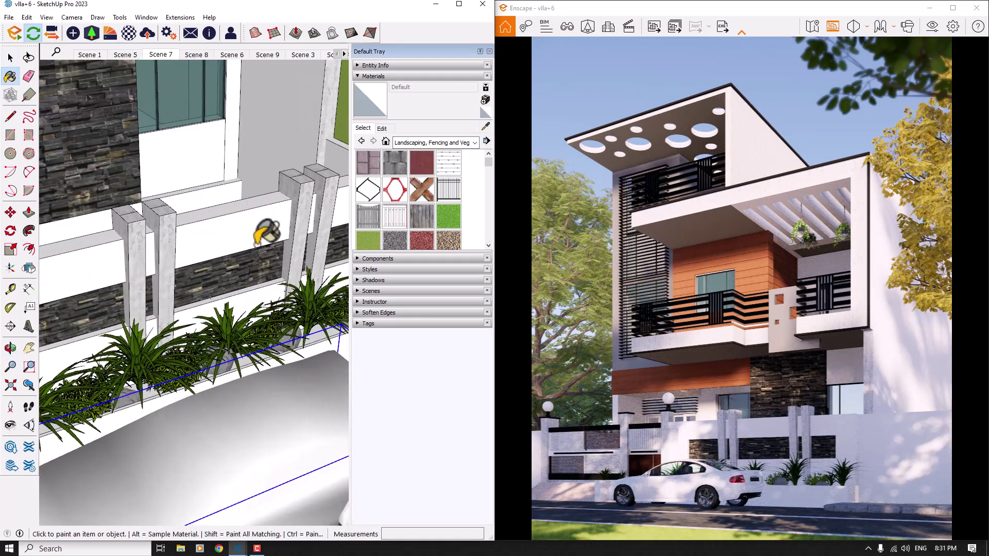
key("space")
double_click(230, 238)
scroll(176, 250, "down", 2)
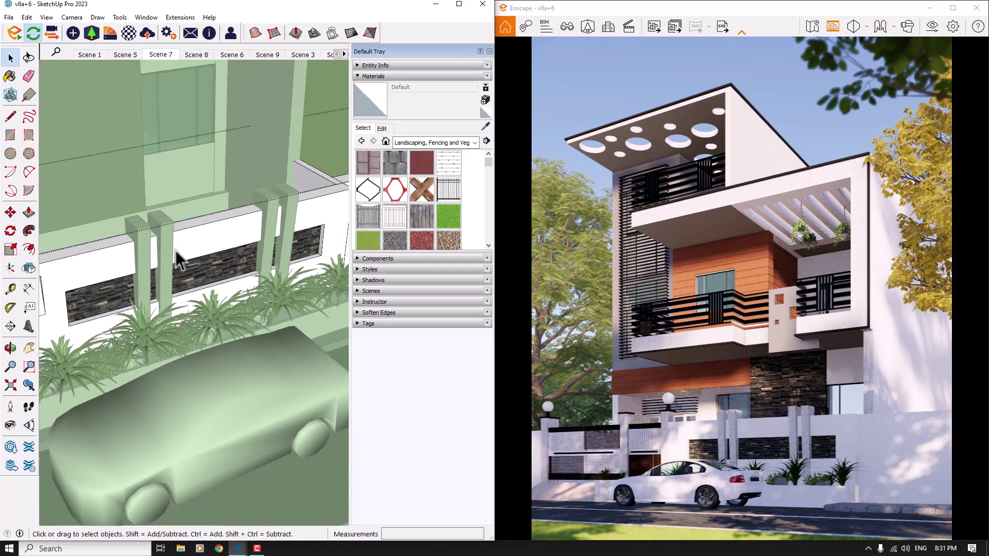
scroll(177, 260, "down", 1)
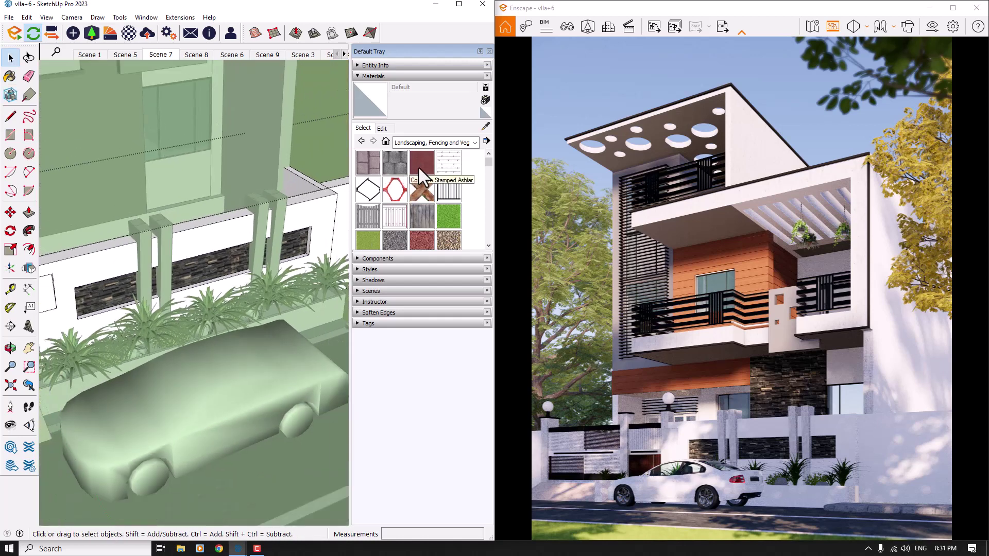
Paint the boundary wall's plain faces, including the side section beyond the planters, with Color M01 from the Colors collection.
scroll(419, 168, "down", 3)
left_click(435, 141)
scroll(438, 206, "up", 1)
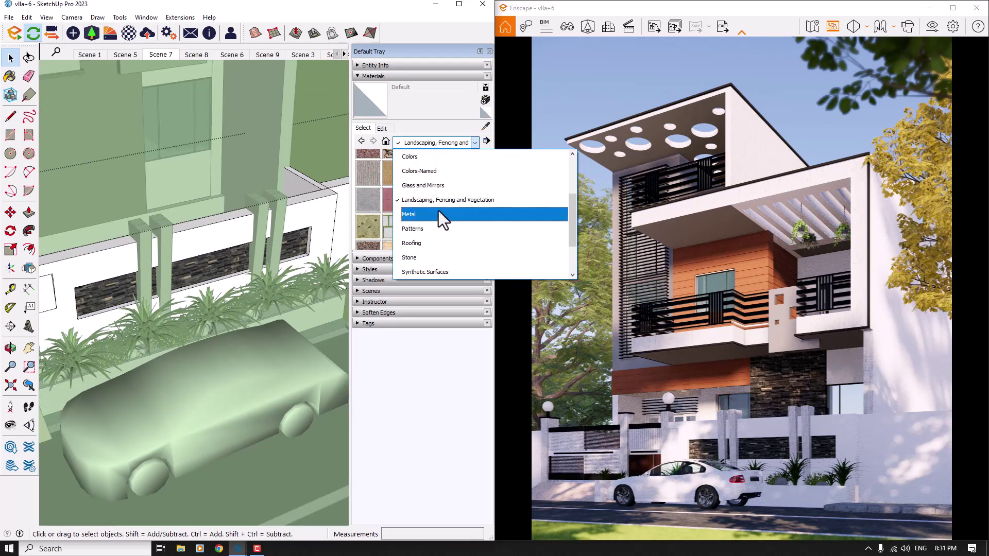
left_click(420, 157)
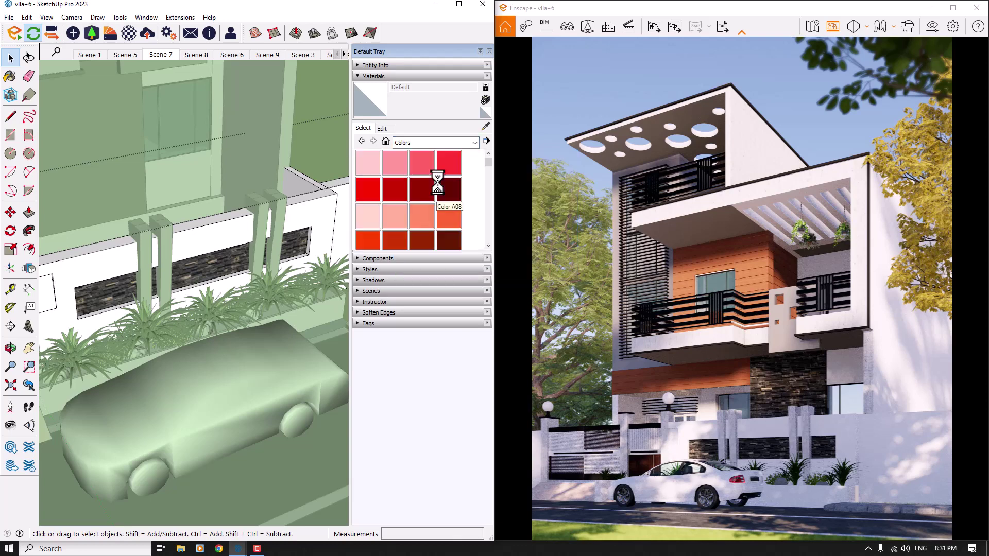
scroll(437, 185, "down", 8)
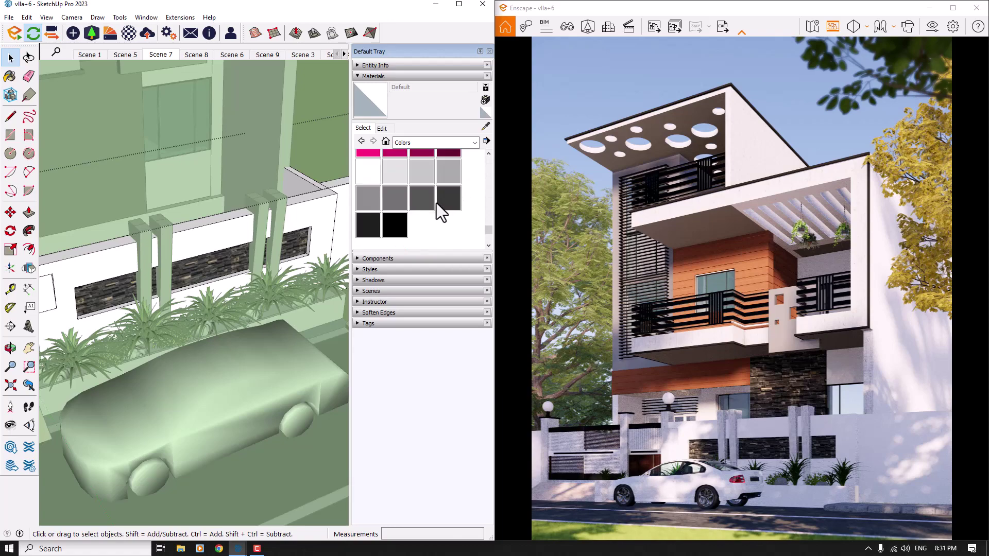
left_click(393, 175)
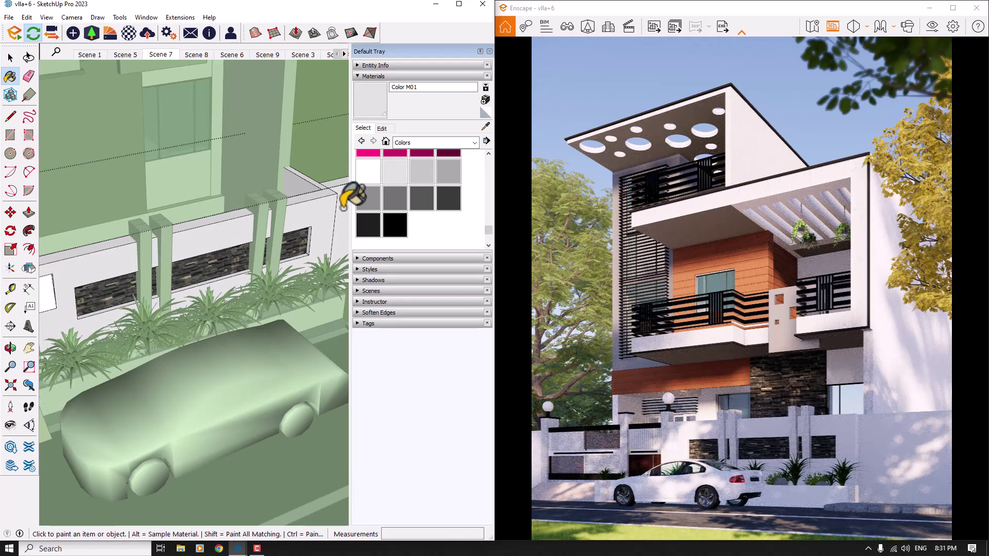
mouse_move(251, 227)
middle_mouse_down()
mouse_move(216, 234)
mouse_move(181, 268)
middle_mouse_up()
key("space")
left_click(286, 279)
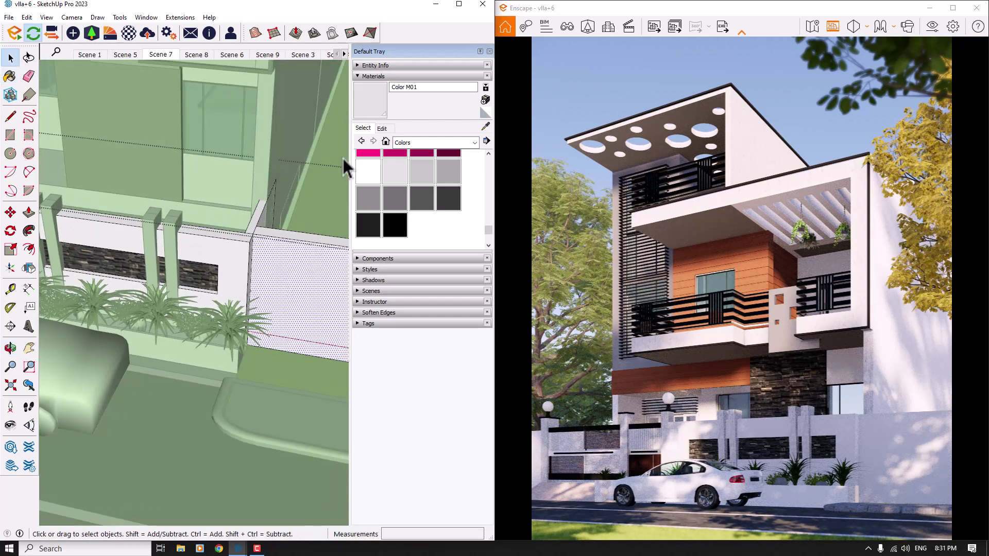
key("b")
mouse_move(230, 221)
middle_mouse_down()
mouse_move(158, 253)
mouse_move(155, 221)
mouse_move(308, 237)
middle_mouse_up()
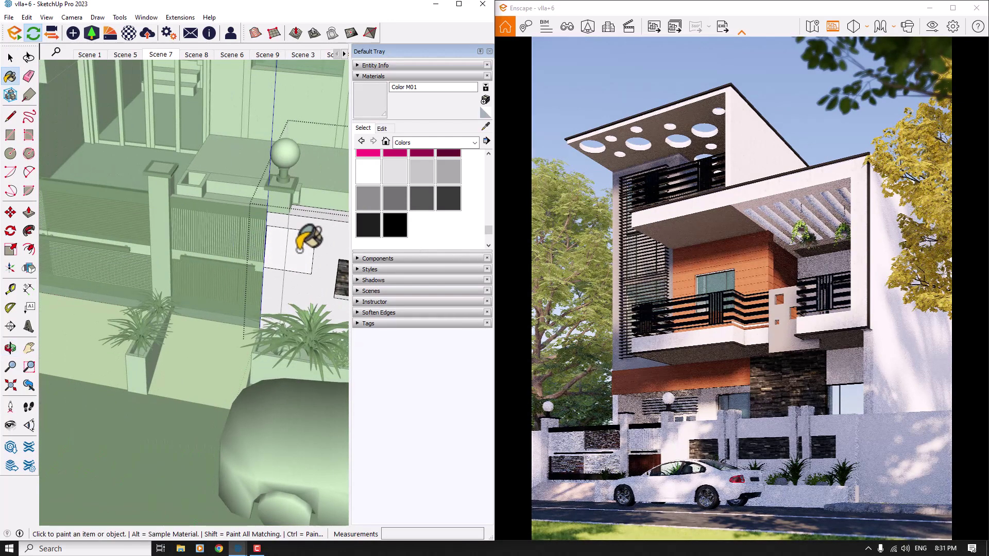
Darken Color M01 to RGB 179, 184, 193 and hide the Default Tray.
key("space")
left_click(383, 129)
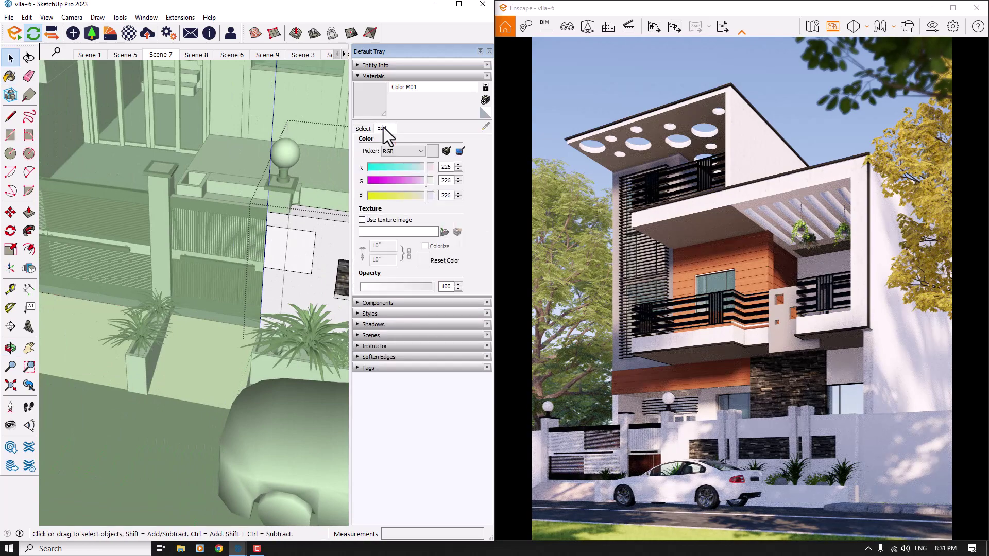
left_click(413, 168)
left_click(414, 179)
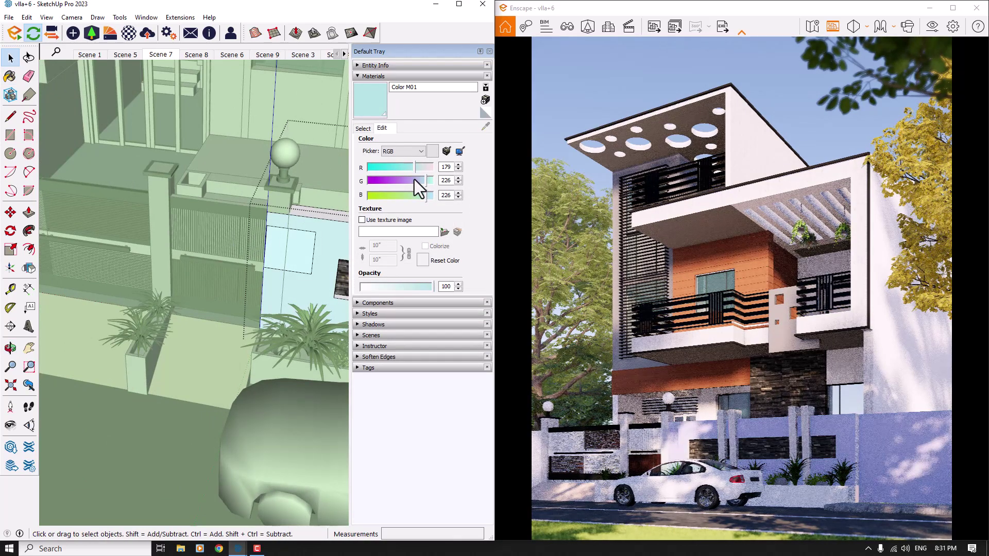
left_click(416, 195)
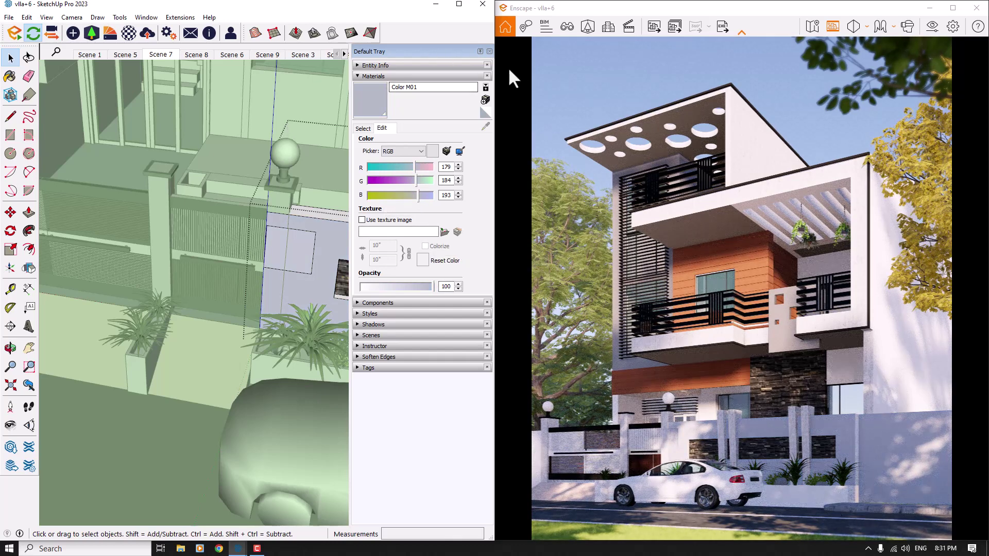
left_click(483, 50)
right_click(371, 128)
left_click(377, 132)
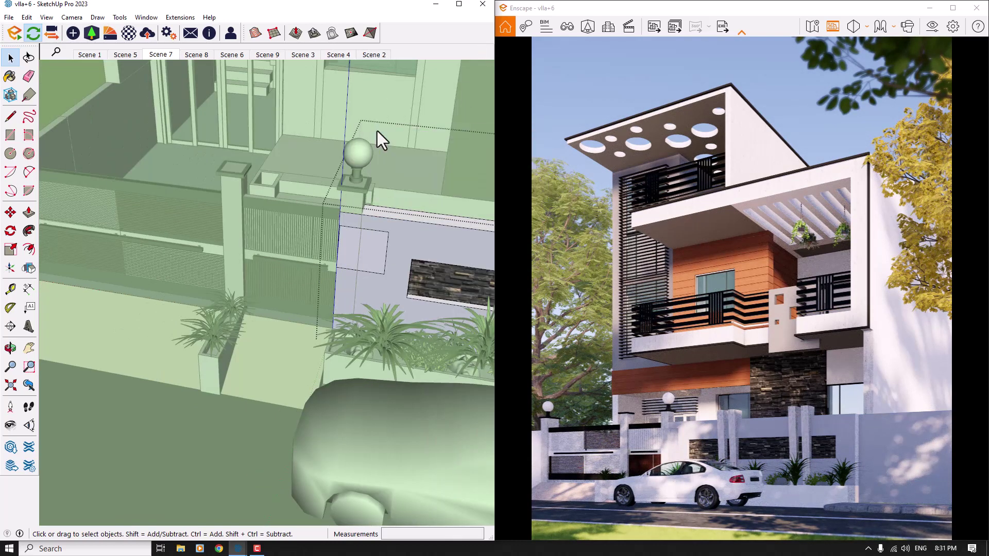
Maximize the Enscape window, shift the time of day to change the sun and shadows, and restore the window beside SketchUp.
left_click(953, 8)
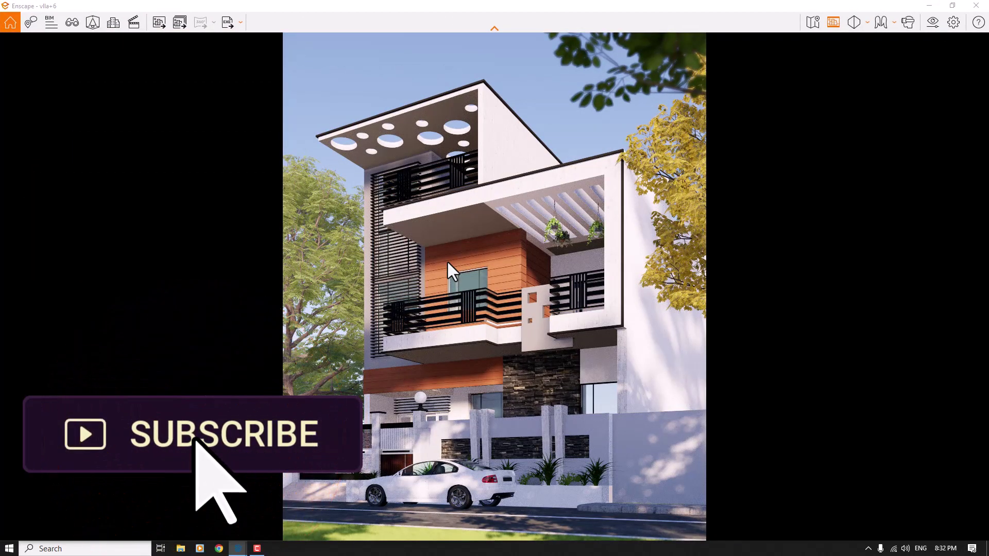
right_click_drag(447, 260, 507, 261, "shift")
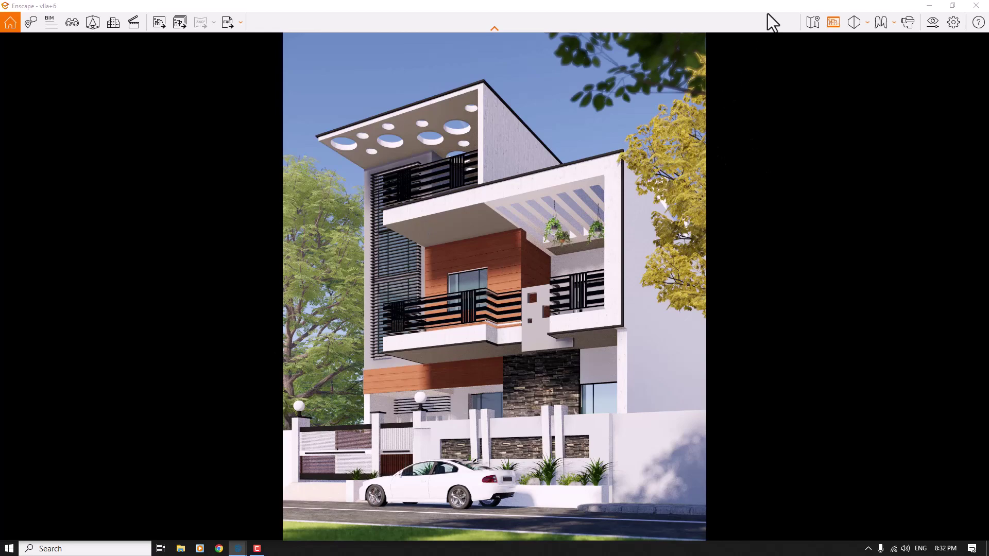
left_click_drag(768, 6, 988, 168)
Close the wall group and copy the tree beside the villa about 57' to the grass across the road.
left_click(202, 187)
scroll(260, 213, "down", 10)
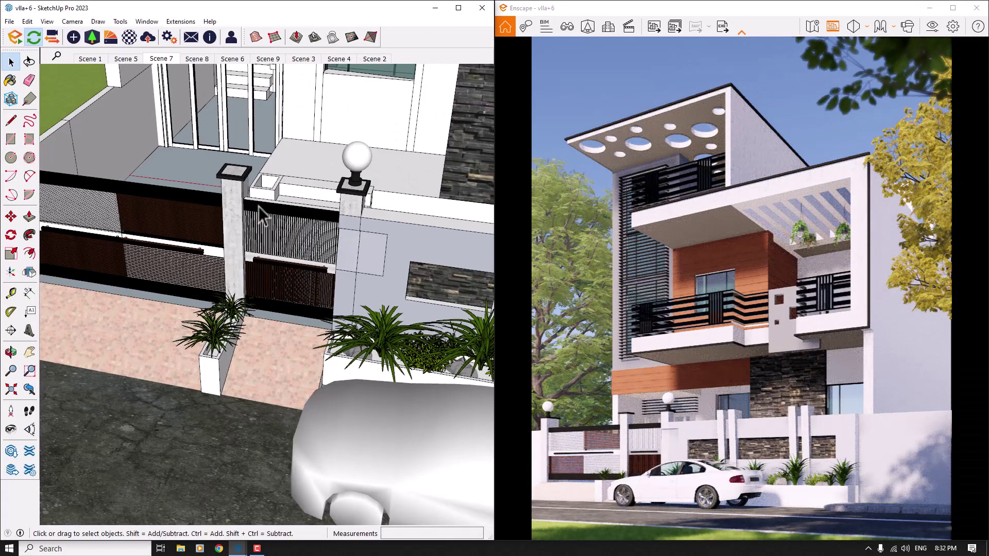
scroll(259, 209, "down", 3)
middle_click_drag(259, 210, 10, 275)
left_click(434, 189)
left_click(11, 217)
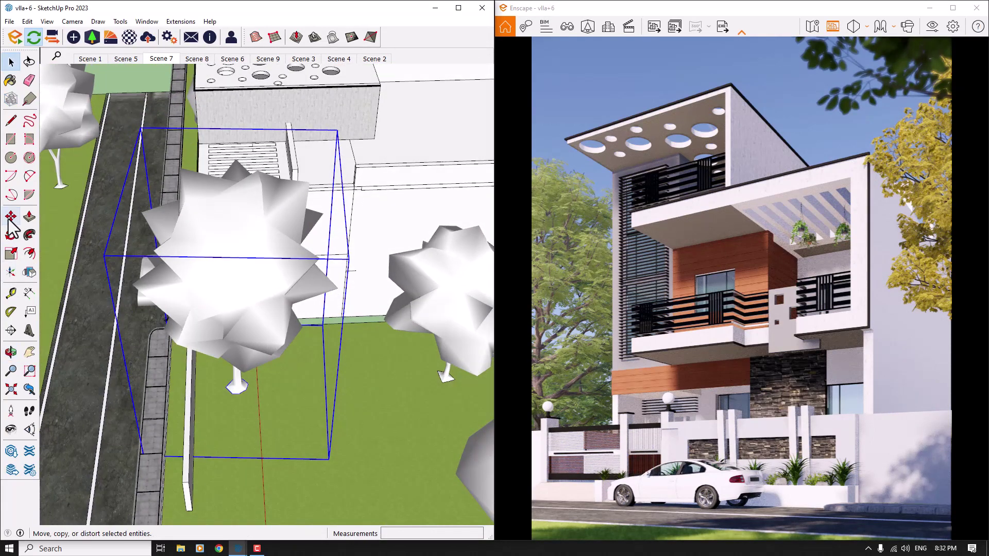
key("ctrl")
left_click(328, 460)
middle_click_drag(232, 355, 181, 384)
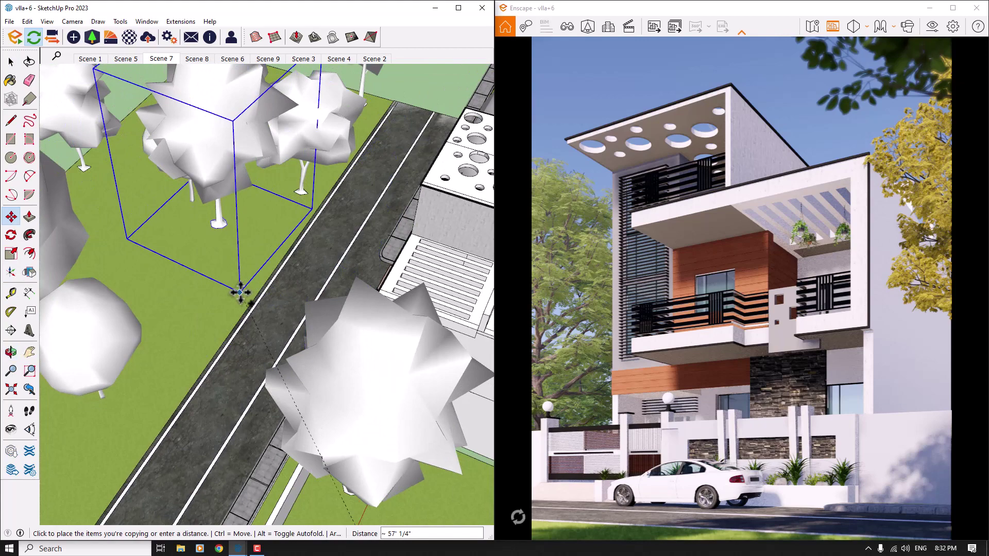
left_click(239, 289)
Move the copied tree about 15' 3 3/4" toward the road and nudge it slightly sideways to frame the Enscape view.
mouse_move(250, 221)
middle_mouse_down()
mouse_move(305, 282)
mouse_move(395, 315)
middle_mouse_up()
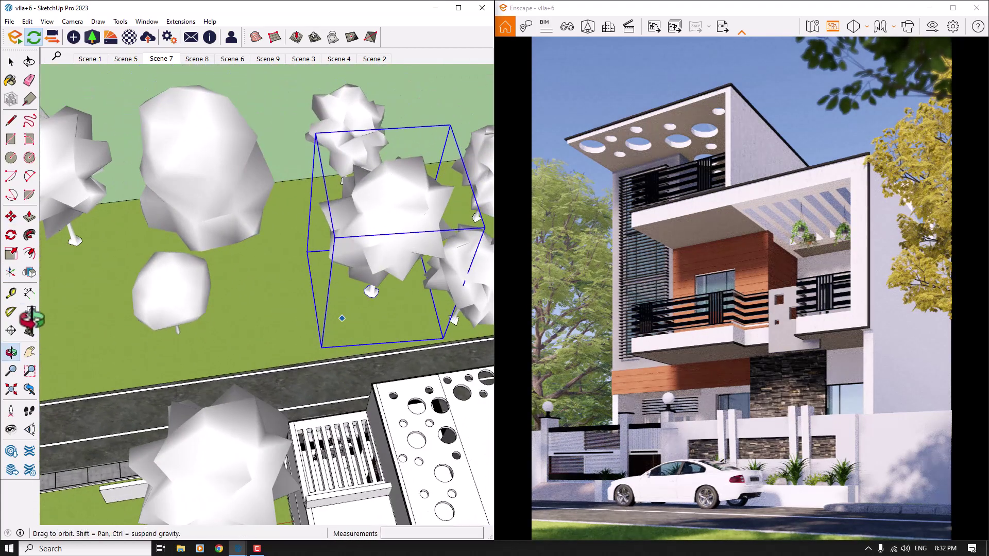
left_click(373, 291)
left_click(324, 337)
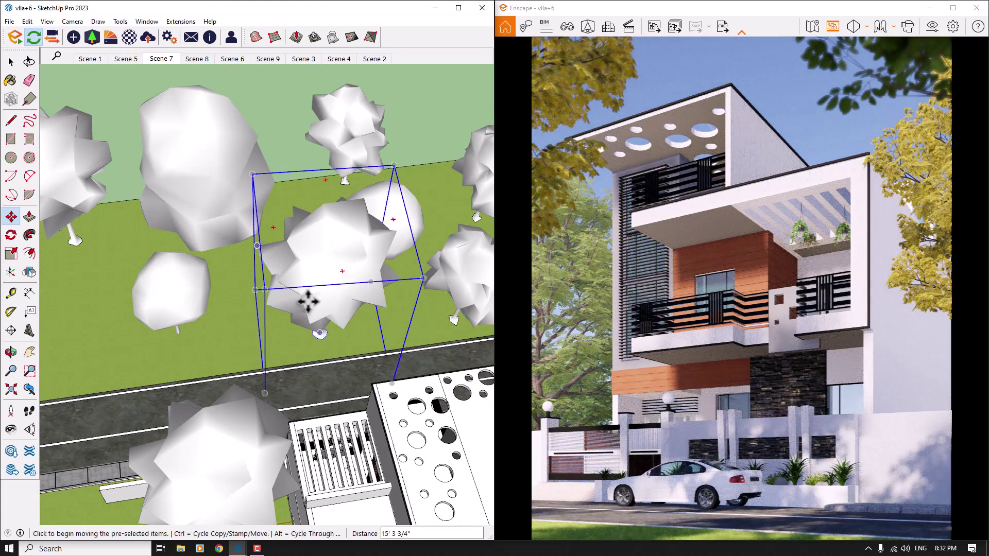
scroll(330, 343, "up", 5)
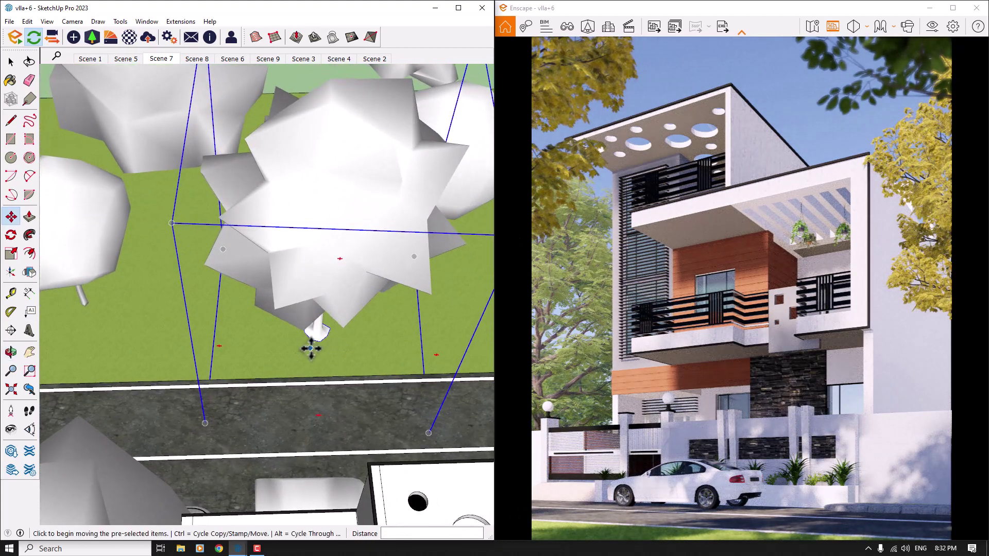
left_click(316, 344)
left_click(318, 348)
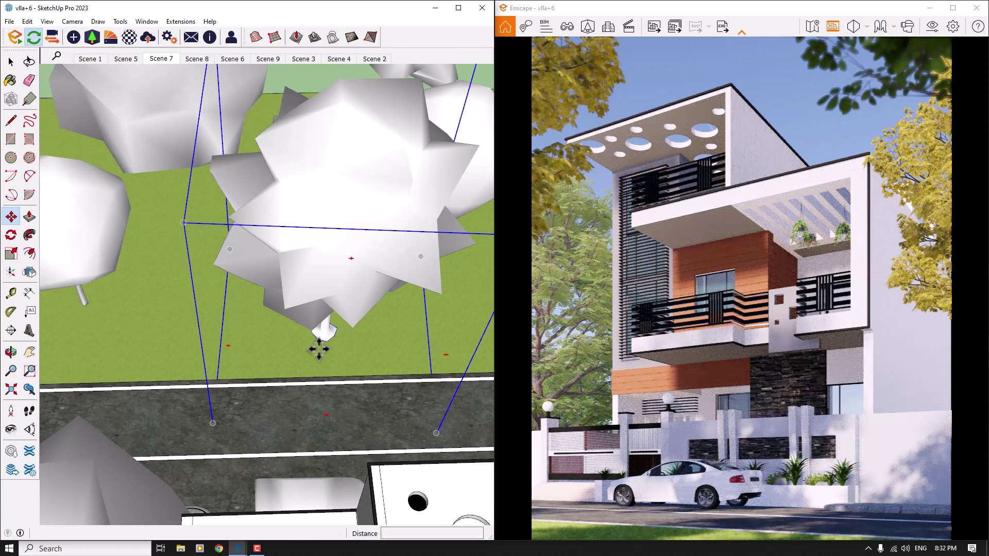
left_click(318, 348)
left_click(328, 350)
Lower the copied tree vertically by about 11' 8 1/4" so its canopy sits lower in the Enscape view.
middle_click_drag(376, 338, 586, 274)
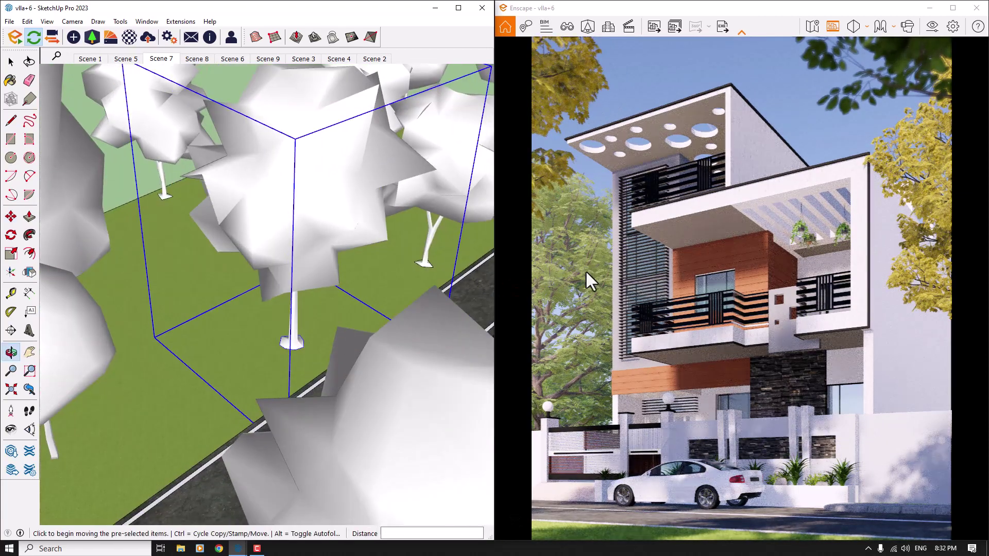
mouse_move(303, 307)
middle_mouse_down()
mouse_move(470, 194)
mouse_move(353, 223)
middle_mouse_up()
left_click(355, 224)
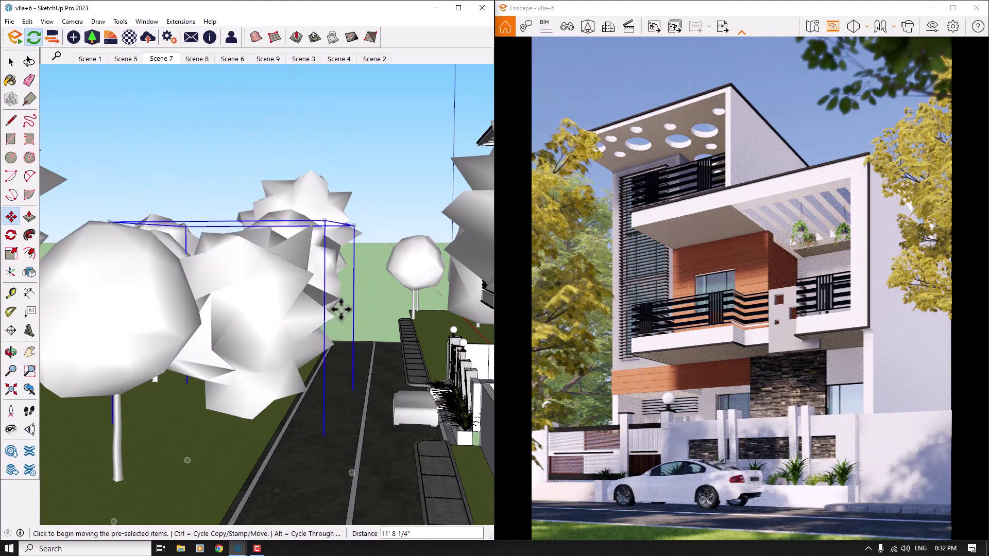
mouse_move(340, 311)
middle_mouse_down()
mouse_move(123, 412)
mouse_move(162, 489)
middle_mouse_up()
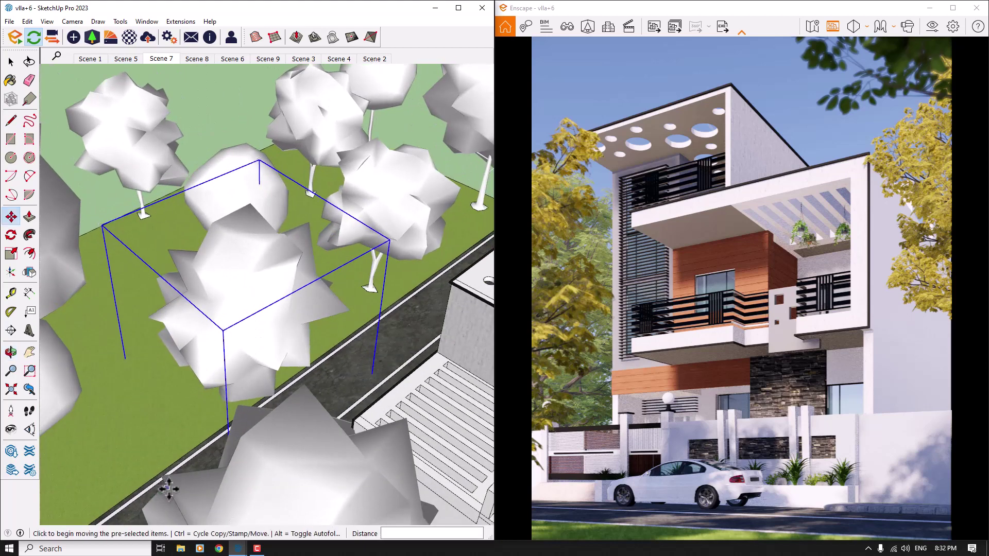
Move the copied tree about 1' 1 1/2" on the grass across the road and maximize the Enscape window.
middle_click_drag(206, 363, 248, 420)
left_click_drag(235, 419, 227, 419)
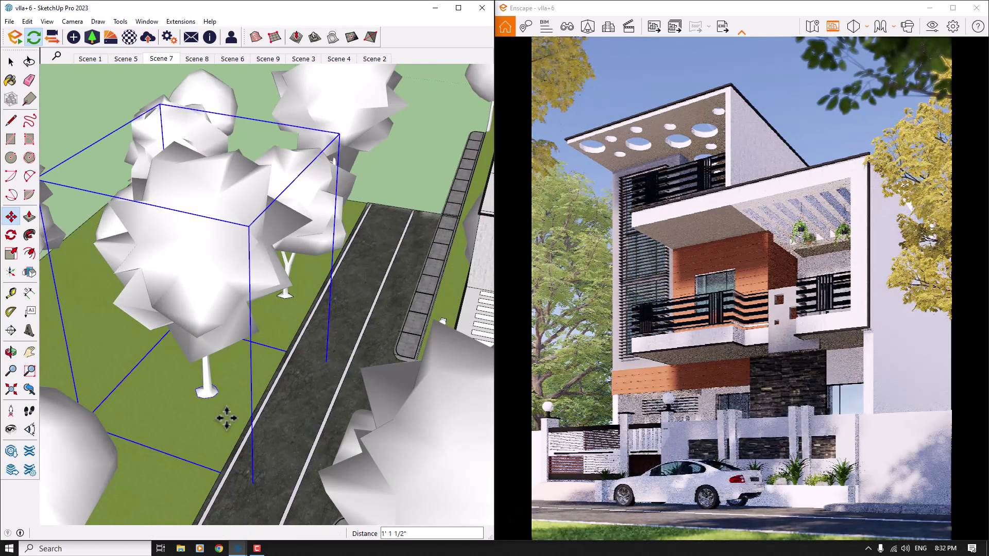
key("space")
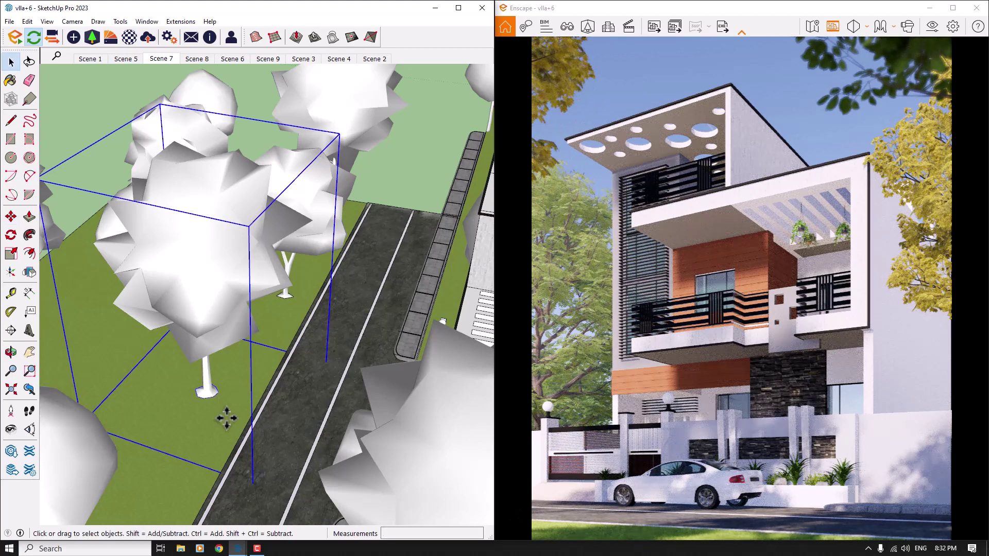
left_click(951, 12)
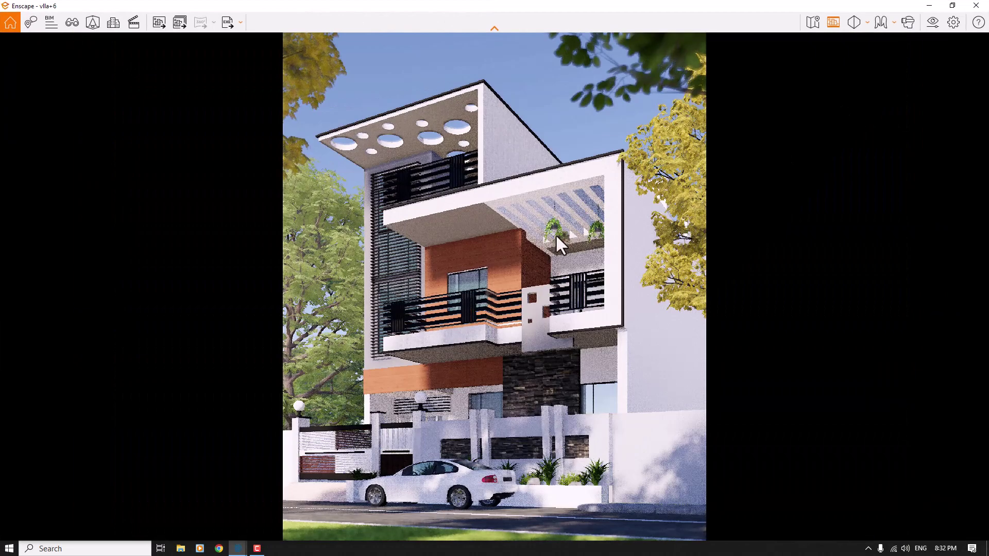
left_click(160, 23)
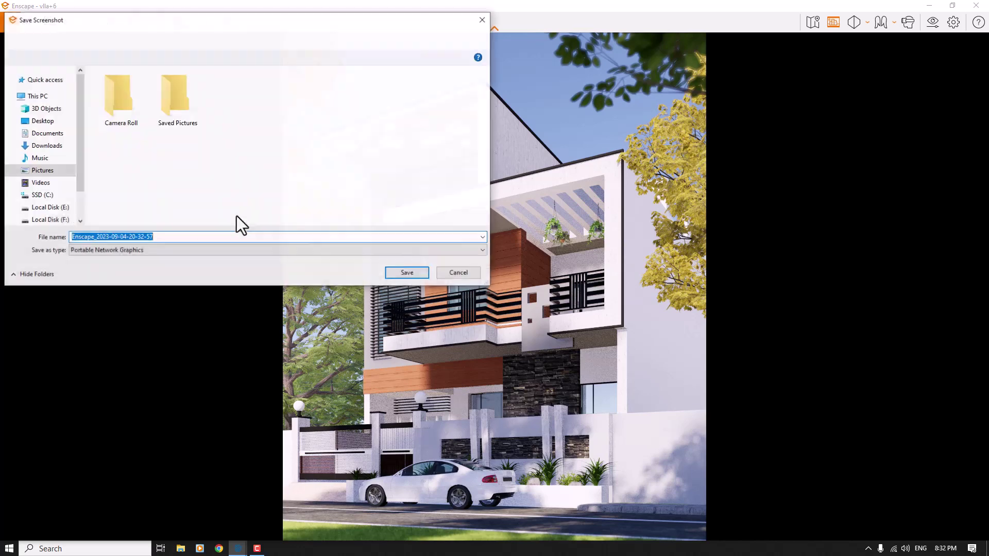
left_click(40, 121)
left_click(338, 249)
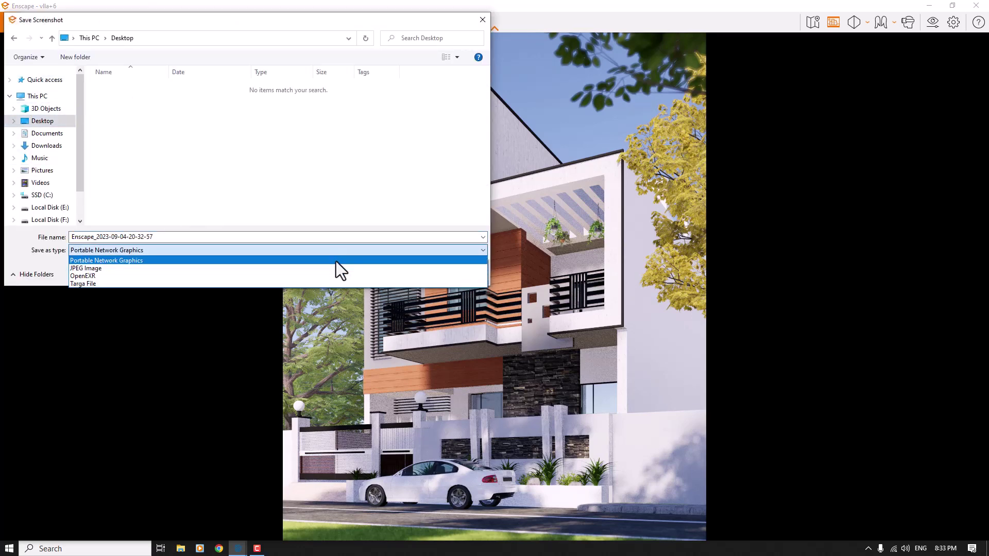
left_click(327, 267)
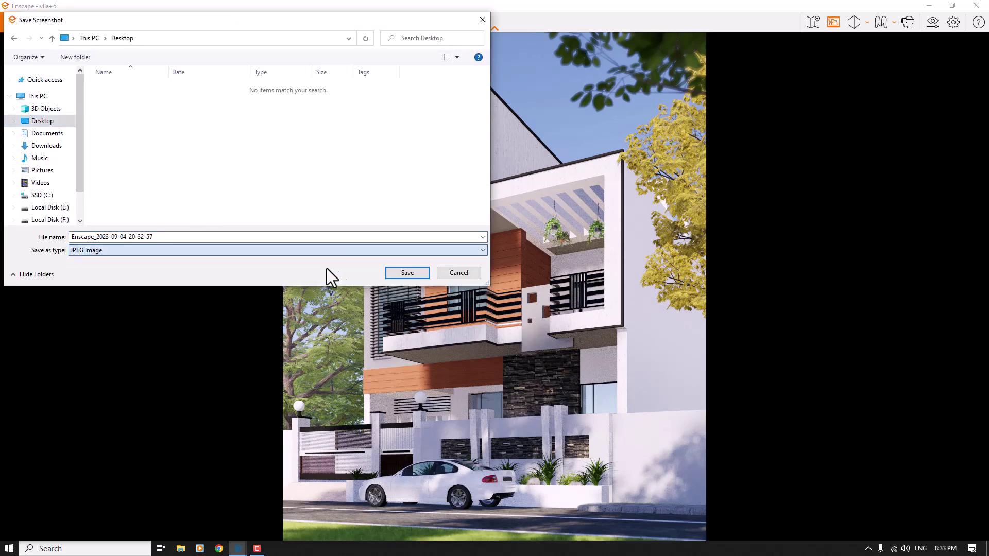
left_click(409, 275)
Set the Enscape rendering quality to Ultra in the visual settings and close them.
left_click(932, 22)
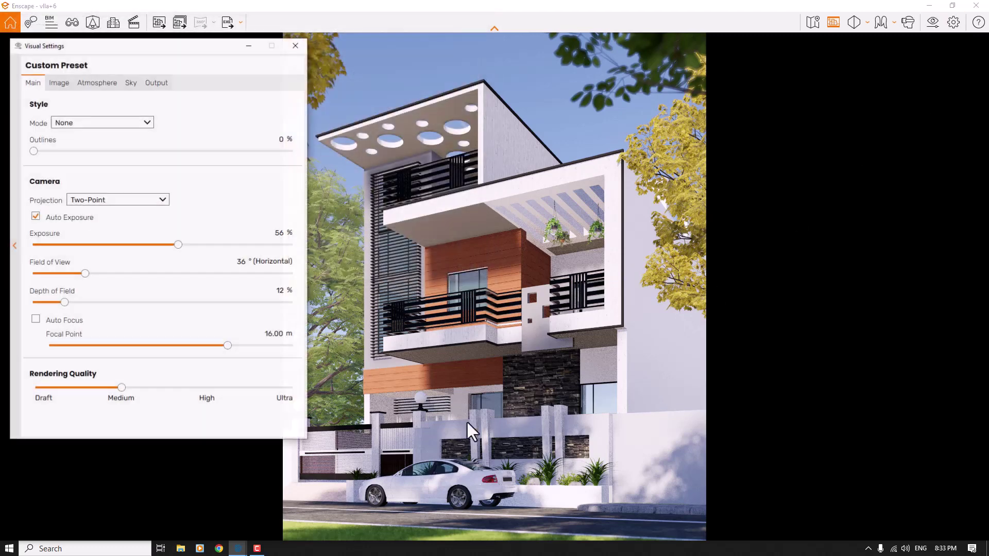
left_click_drag(122, 388, 291, 388)
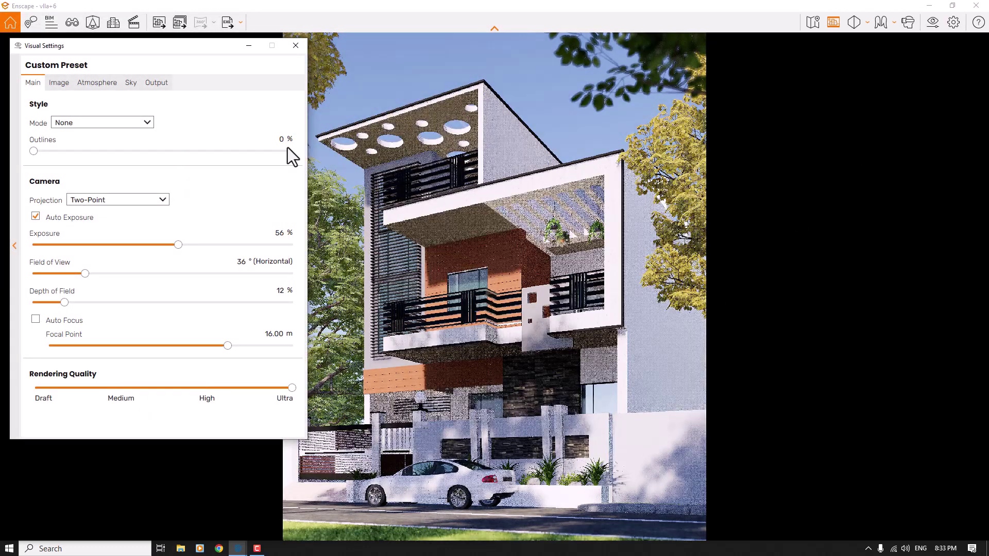
left_click(297, 45)
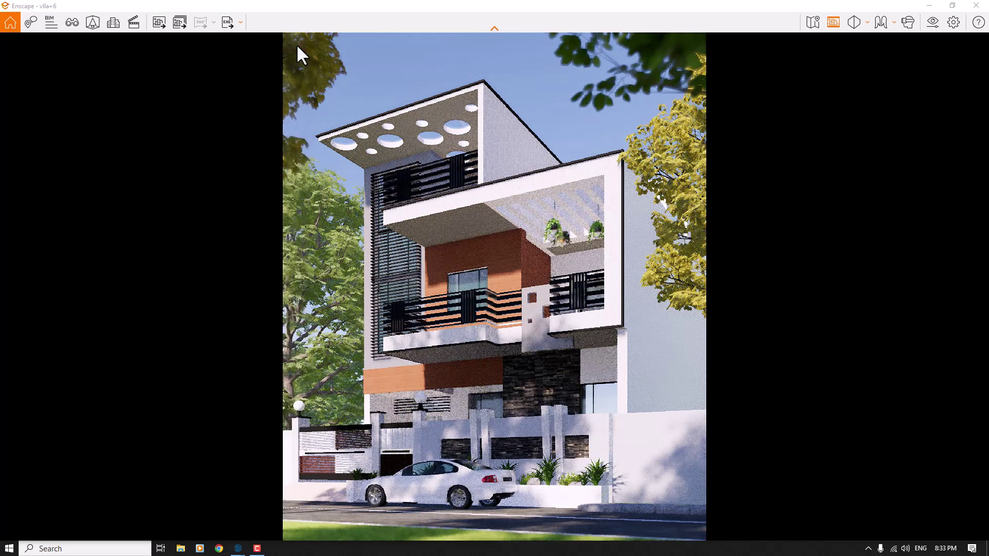
Render the current view and save it as a JPEG image in the Pictures folder under the suggested file name.
left_click(156, 22)
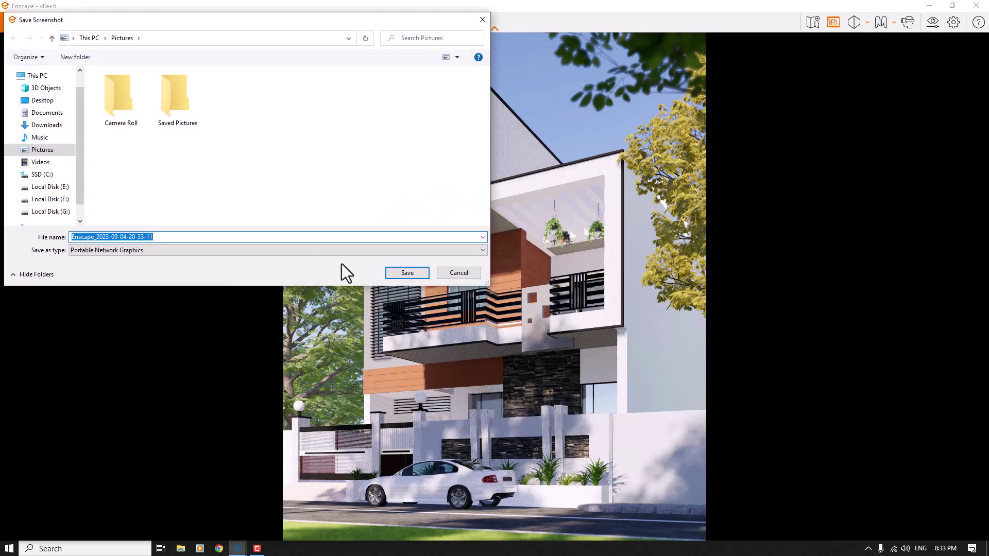
left_click(344, 251)
left_click(421, 274)
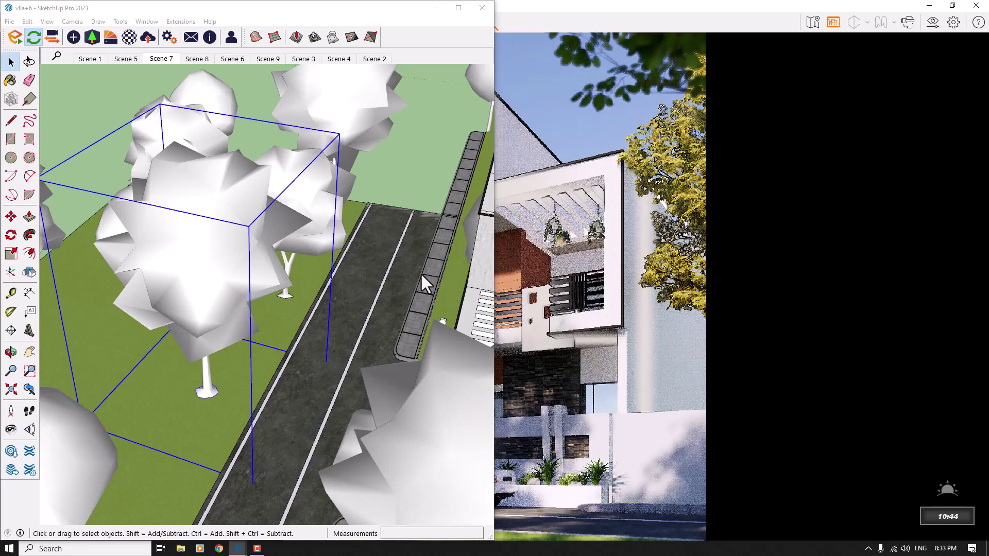
Switch to File Explorer, open the saved JPEG render from Quick access and inspect the image up close and in full.
left_click(988, 555)
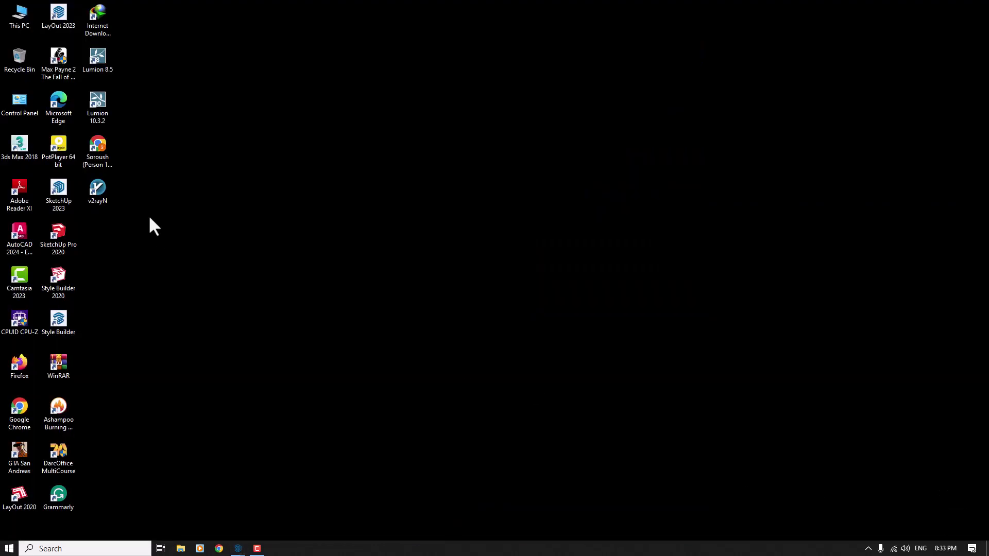
right_click(152, 209)
left_click(177, 237)
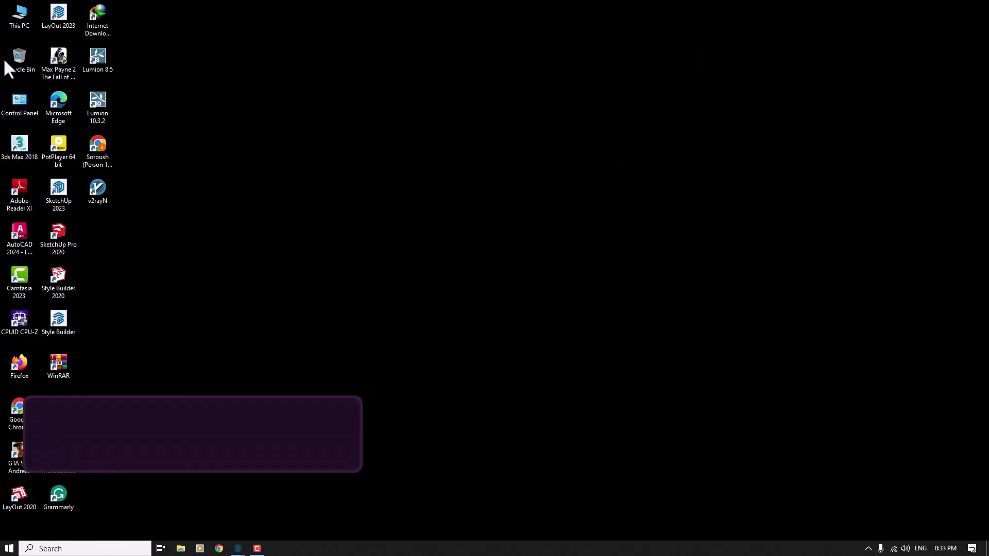
double_click(9, 17)
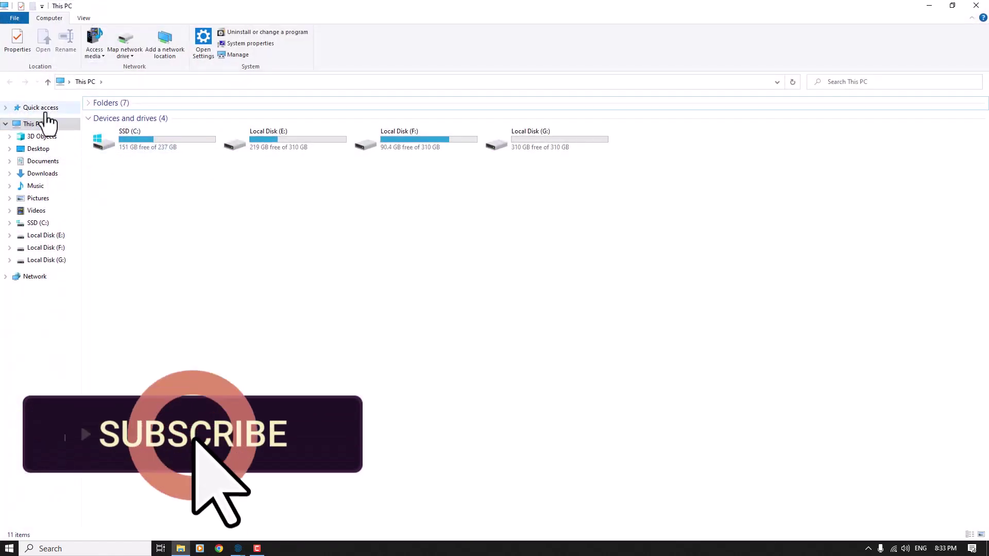
left_click(57, 108)
double_click(119, 123)
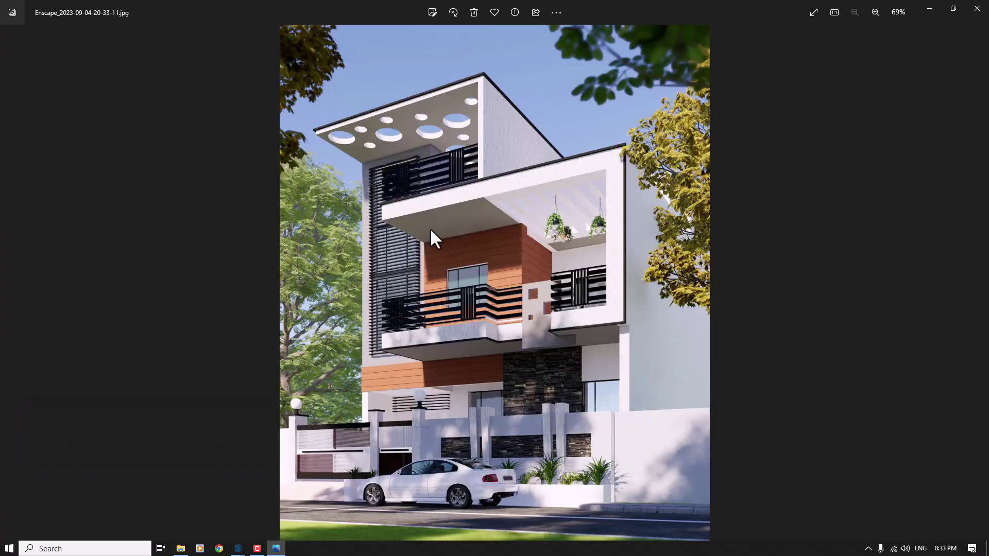
scroll(445, 248, "up", 2)
scroll(444, 248, "down", 2)
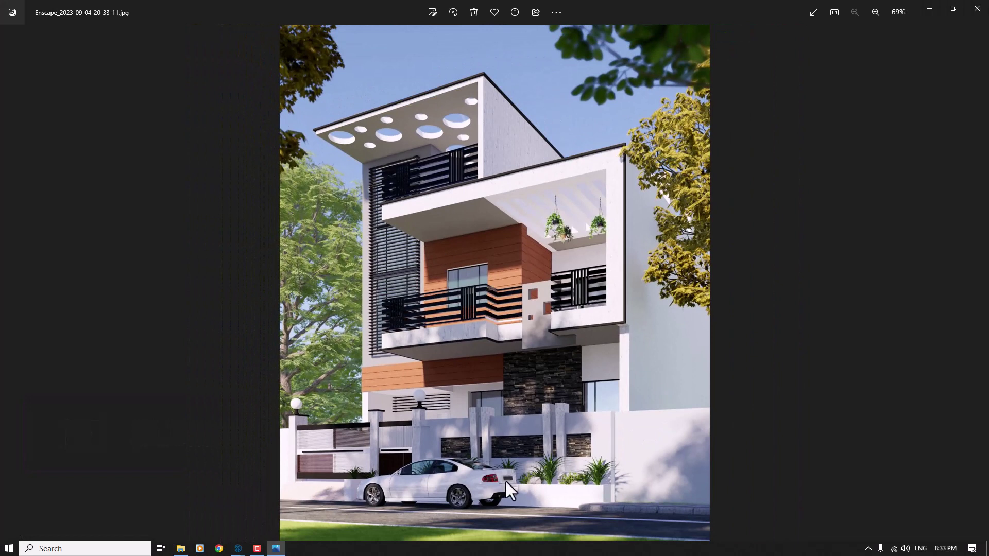